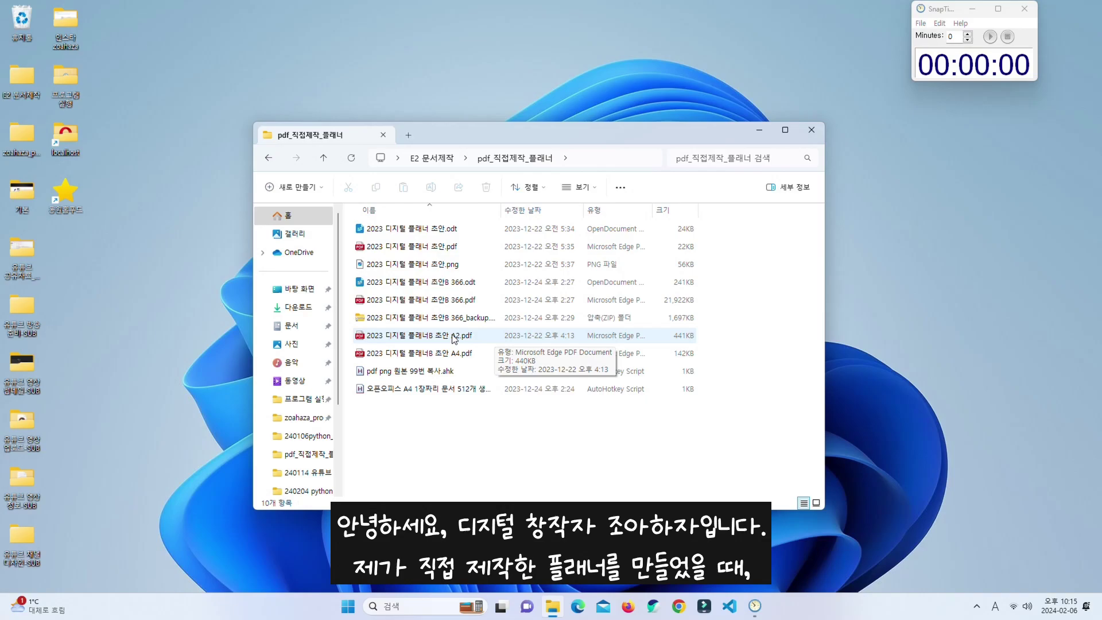
Step: Widen the name column of the pdf_직접제작_플래너 folder list to fit the full file names
{"action": "left_click", "coordinate": [436, 300]}
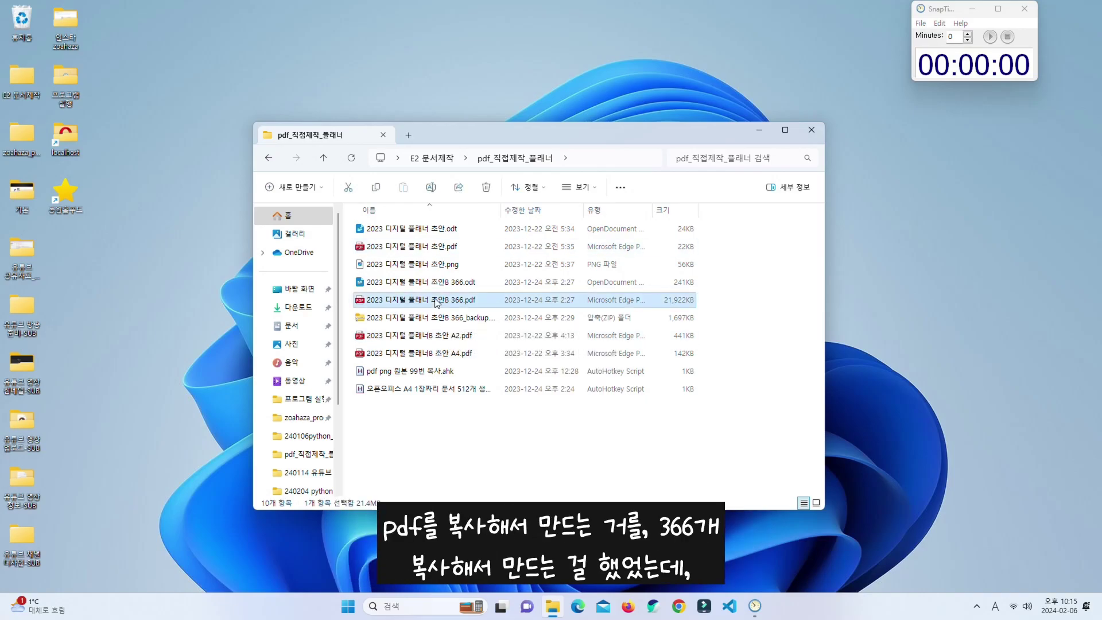
{"action": "left_click", "coordinate": [441, 317]}
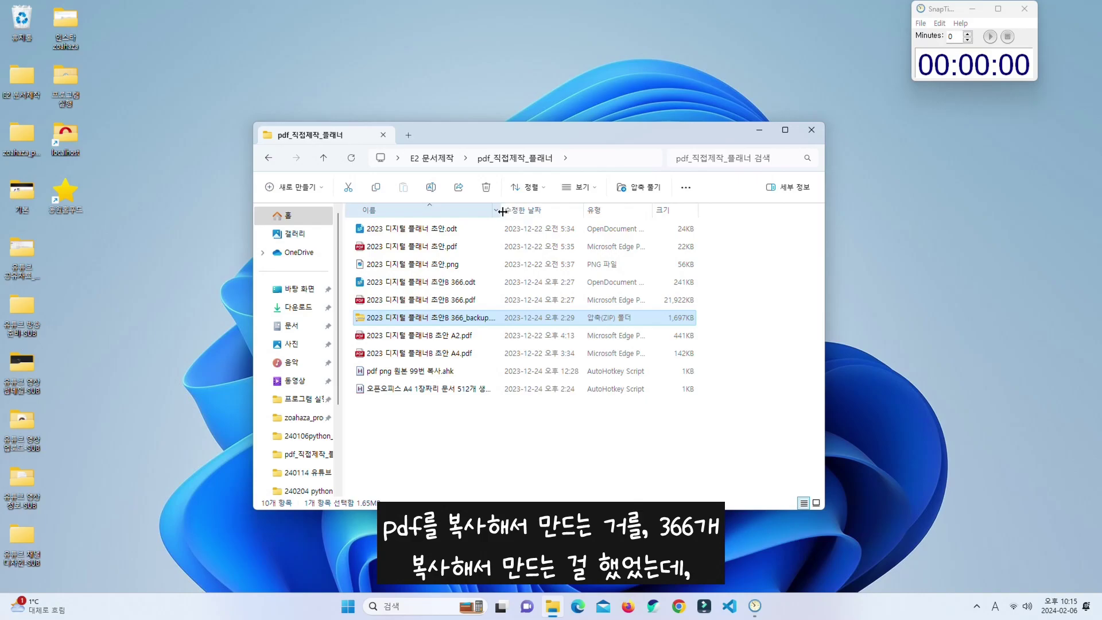
{"action": "left_click_drag", "start_coordinate": [501, 211], "coordinate": [552, 213]}
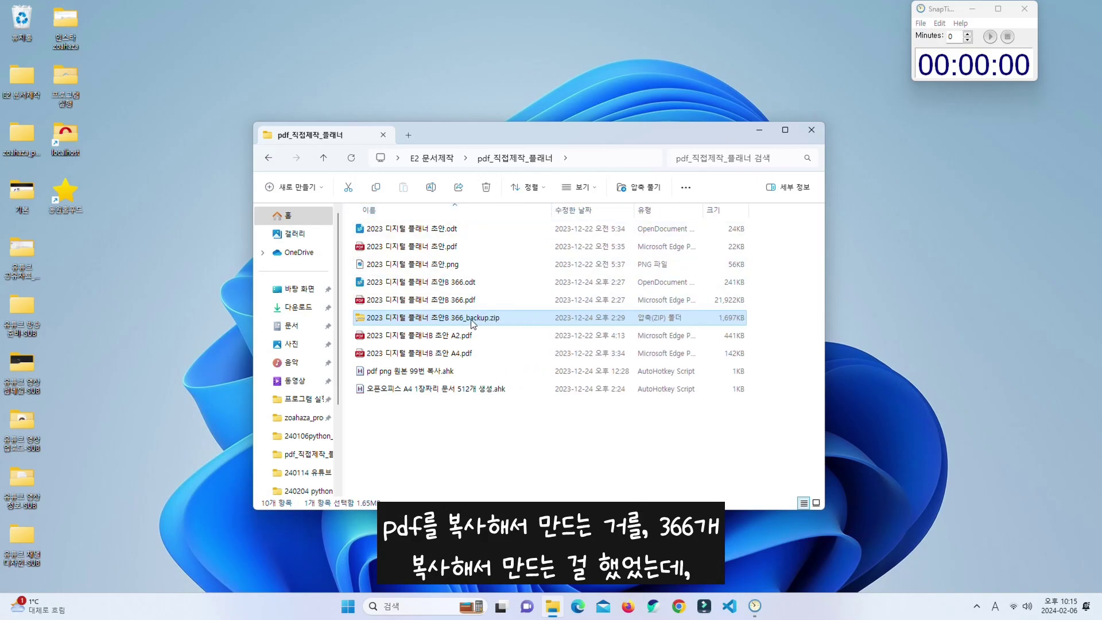
{"action": "left_click", "coordinate": [454, 305]}
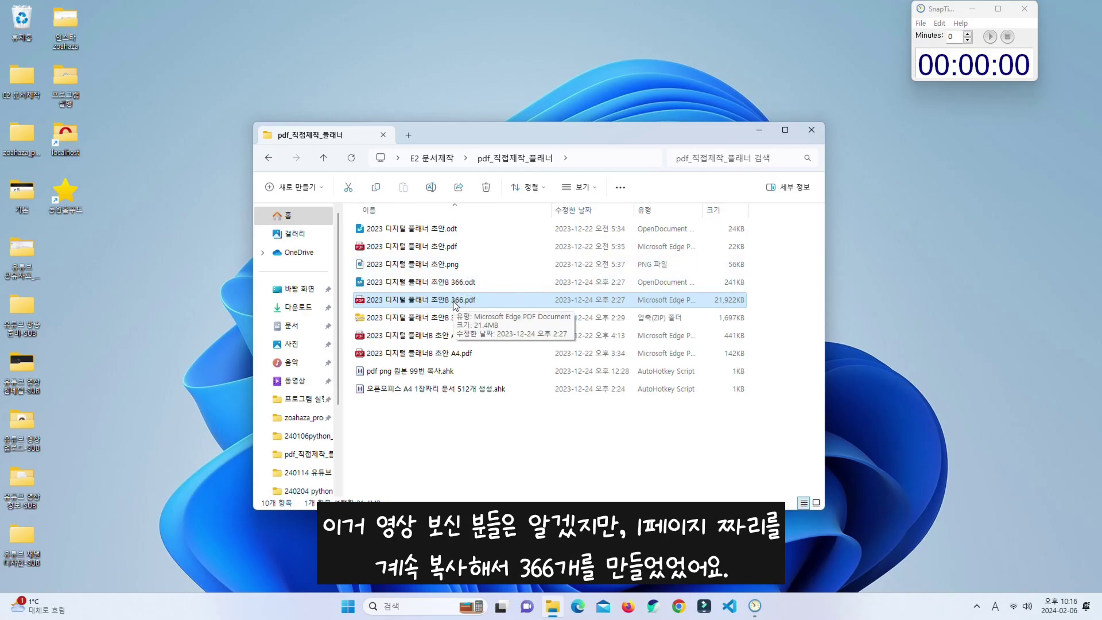
Step: Review the planner documents 2023 디지털 플래너 초안.odt and 2023 디지털 플래너 초안B 366.odt in LibreOffice Writer, closing each one
{"action": "double_click", "coordinate": [411, 228]}
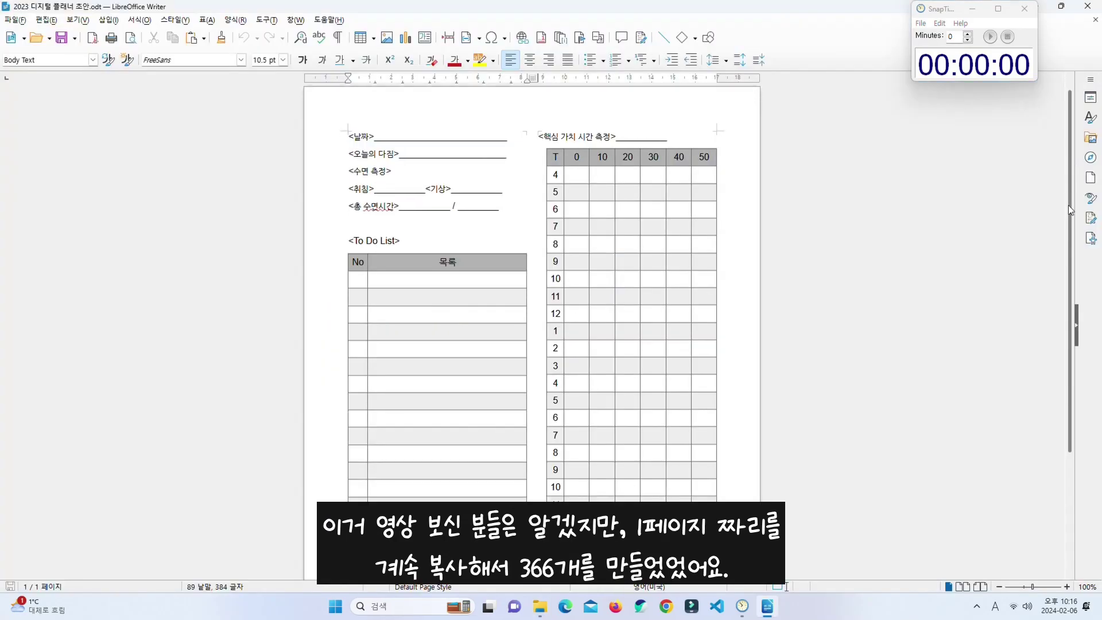
{"action": "scroll", "coordinate": [551, 287], "scroll_direction": "down", "scroll_amount": 2}
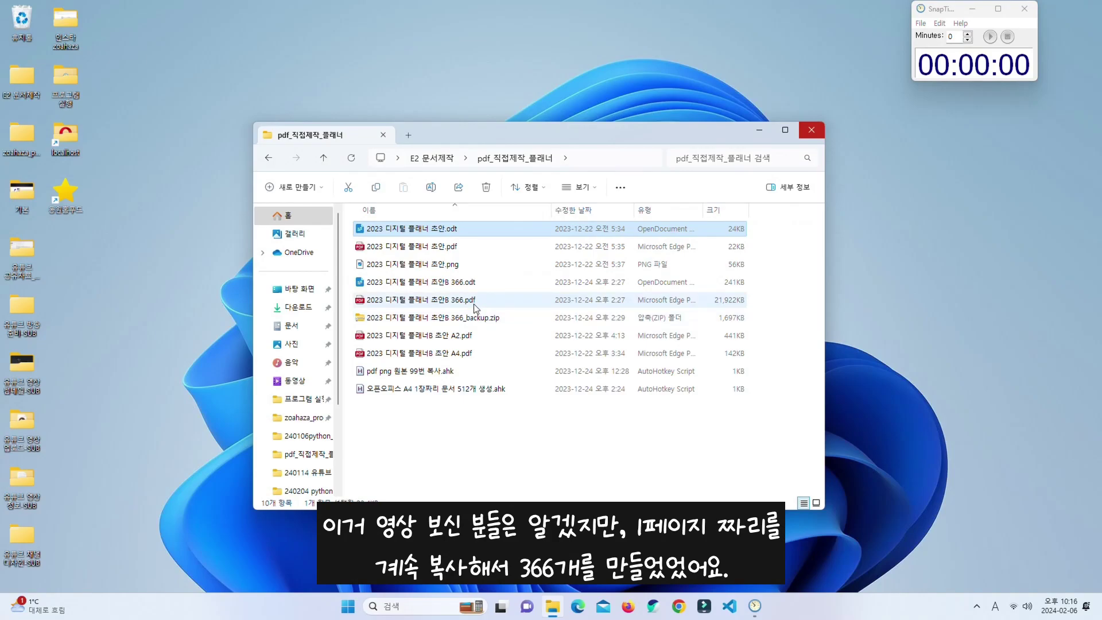
{"action": "double_click", "coordinate": [477, 282]}
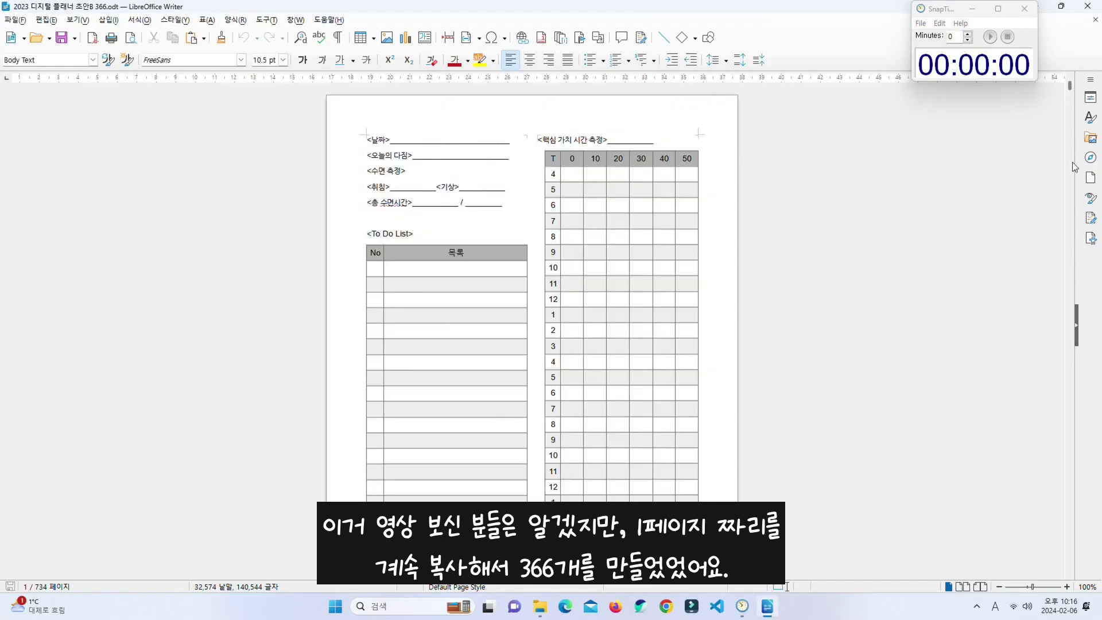
{"action": "left_click", "coordinate": [1070, 346]}
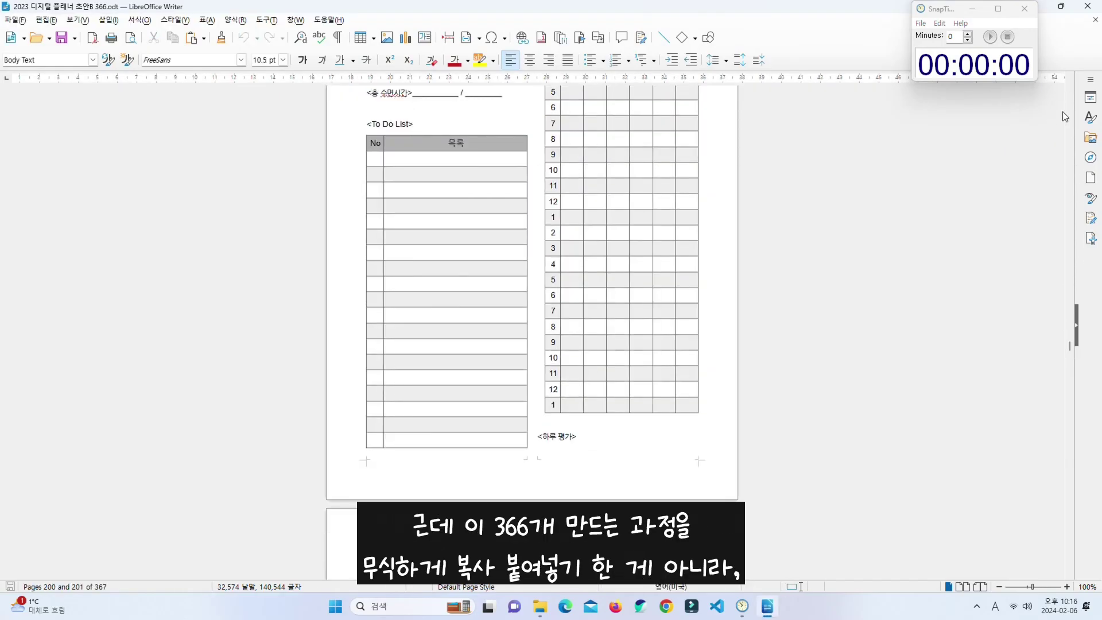
{"action": "left_click", "coordinate": [1087, 5]}
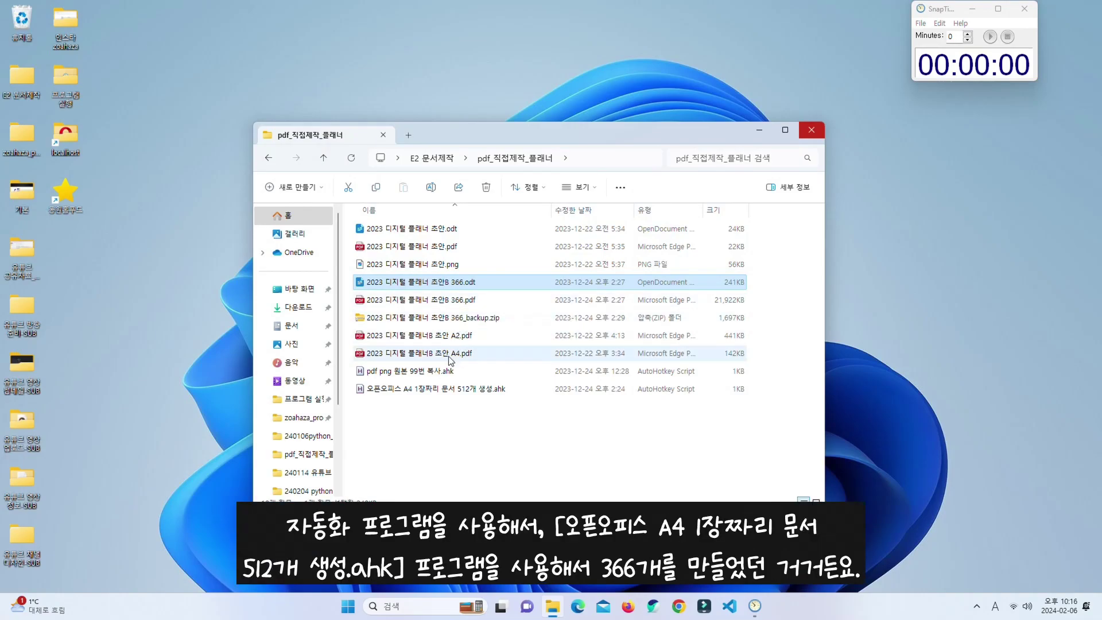
{"action": "left_click", "coordinate": [451, 389]}
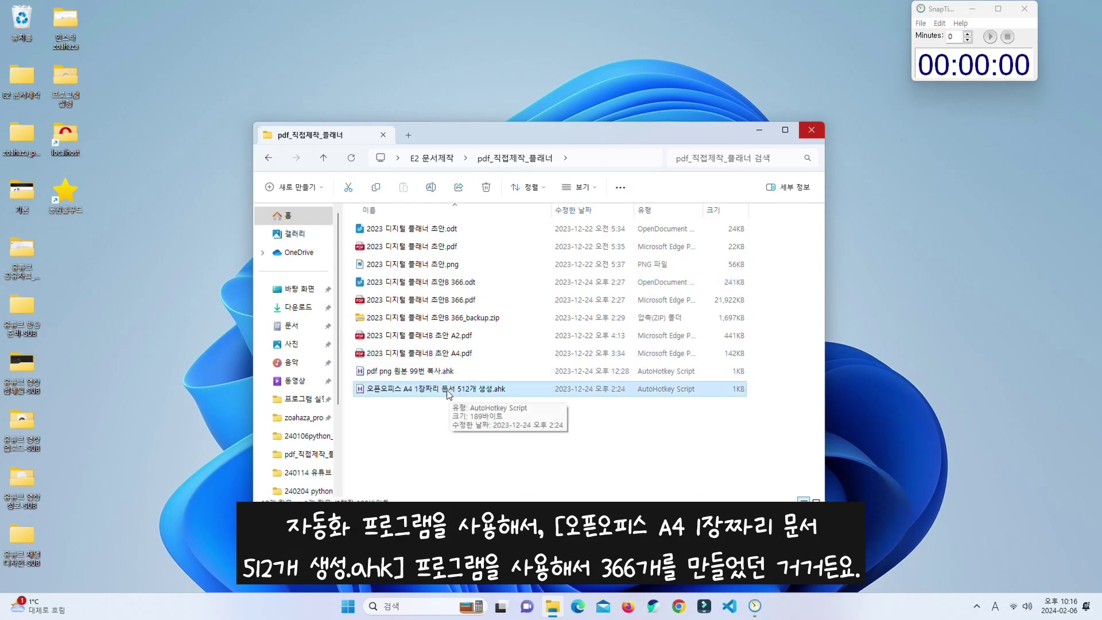
{"action": "right_click", "coordinate": [450, 393]}
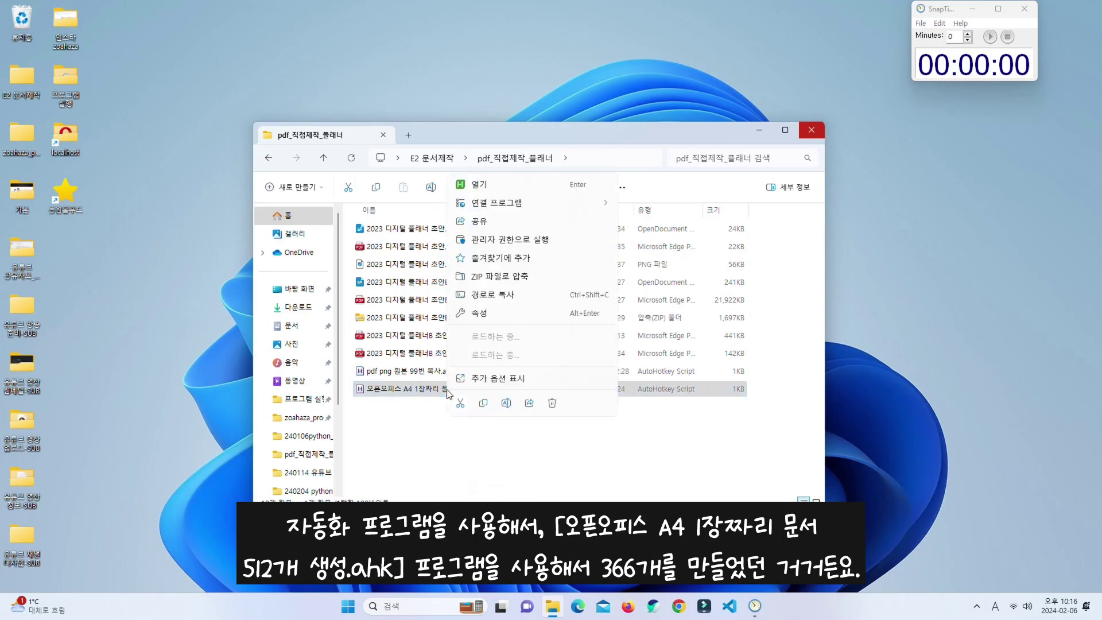
{"action": "key", "text": "Escape"}
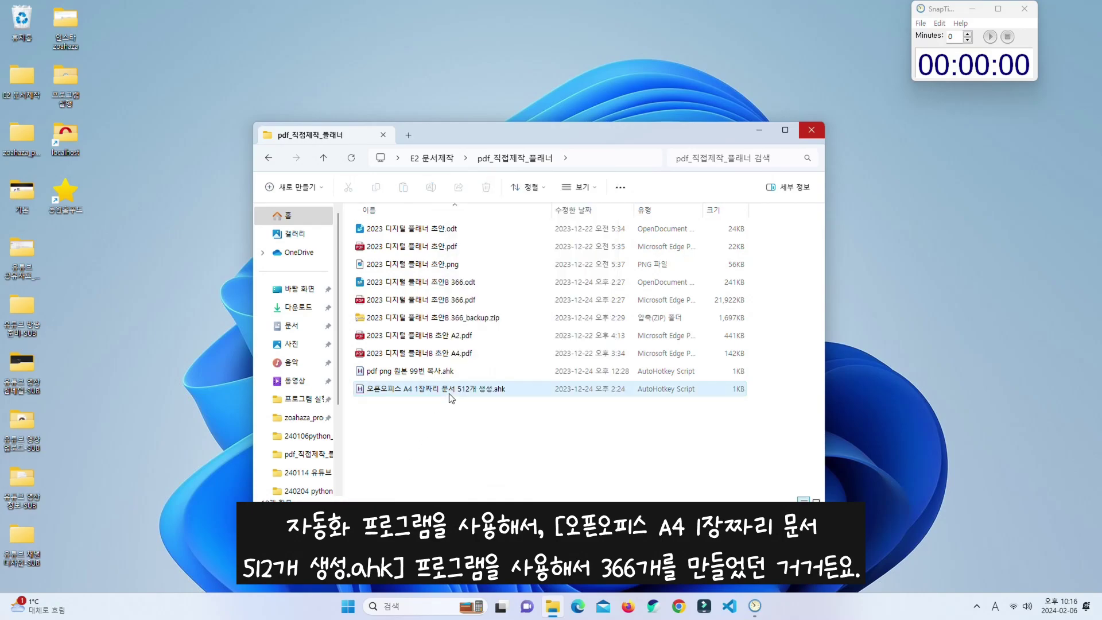
{"action": "right_click", "coordinate": [448, 390]}
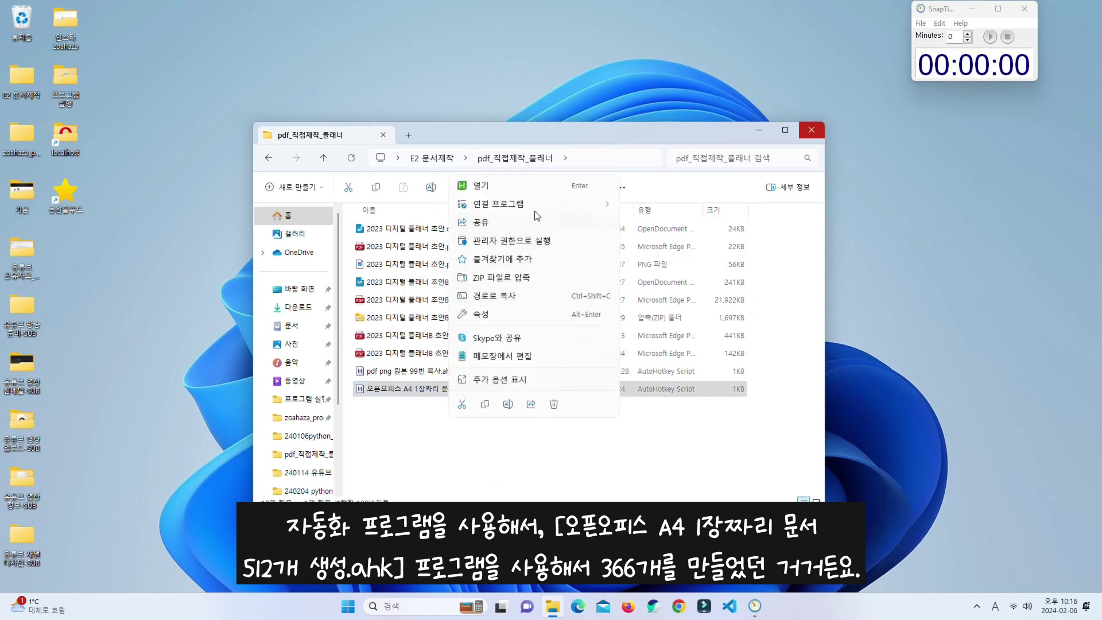
{"action": "left_click", "coordinate": [409, 431]}
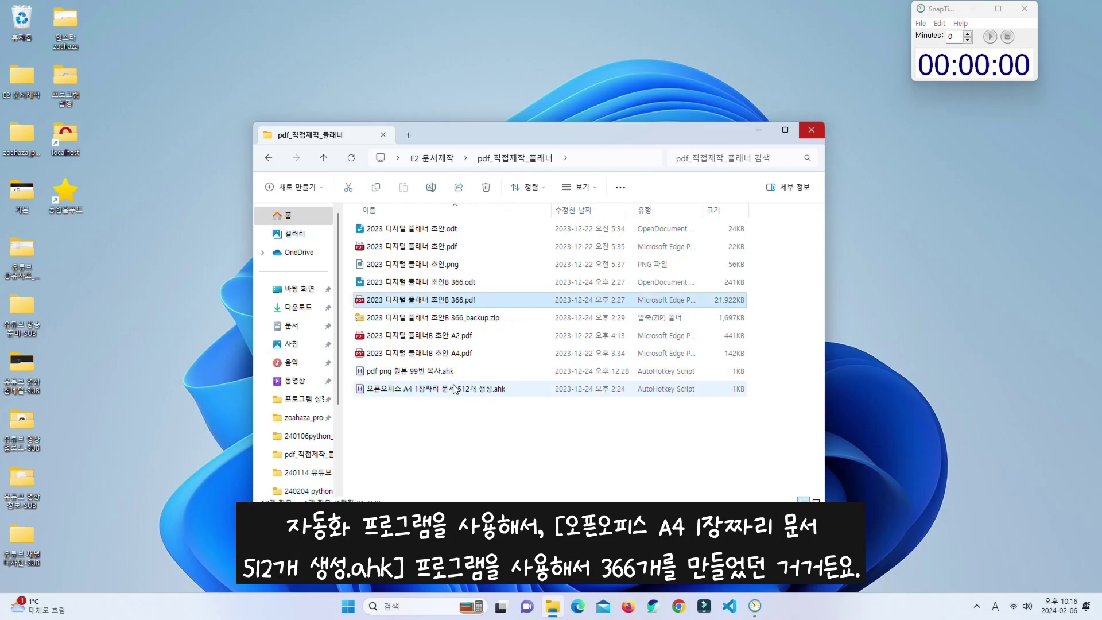
Step: Open the script 오픈오피스 A4 1장짜리 문서 512개 생성.ahk with AutoHotkey Launcher
{"action": "right_click", "coordinate": [453, 389]}
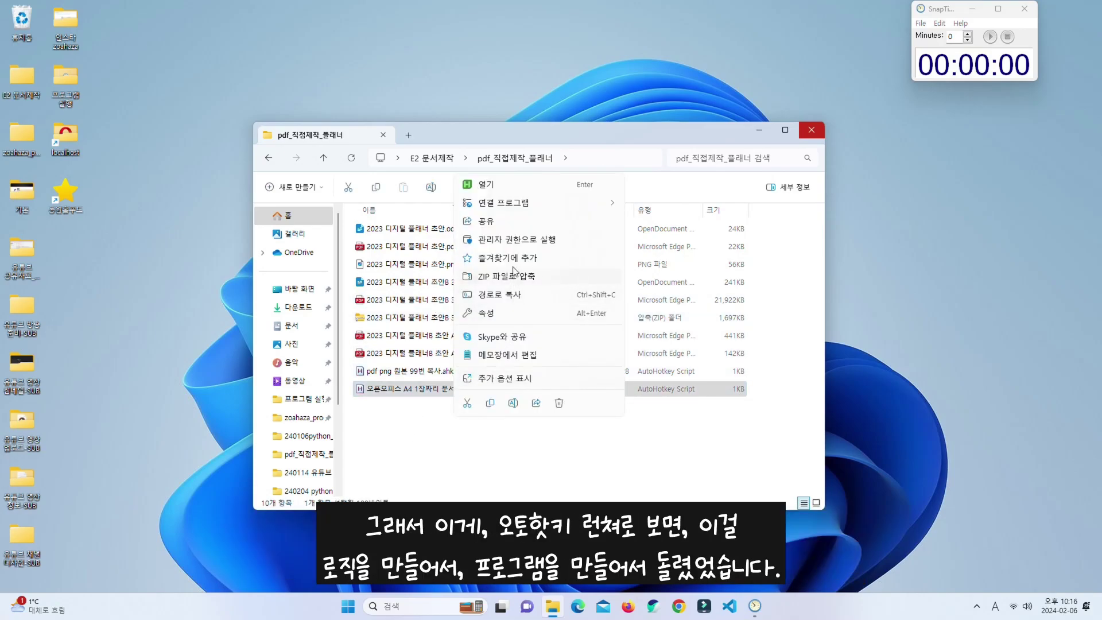
{"action": "mouse_move", "coordinate": [517, 210]}
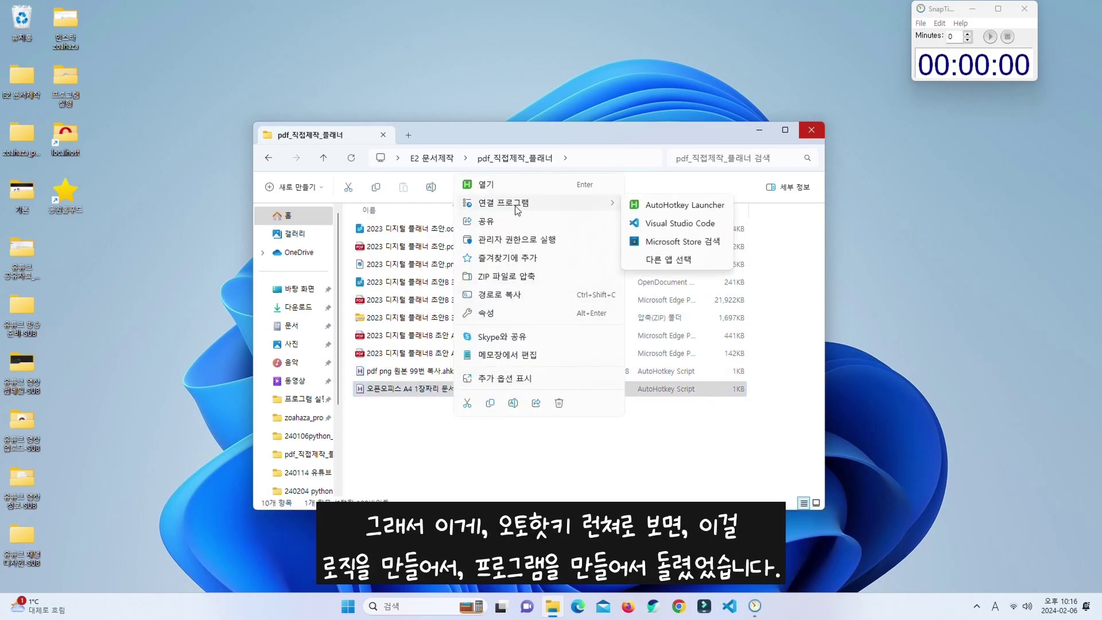
{"action": "left_click", "coordinate": [674, 205]}
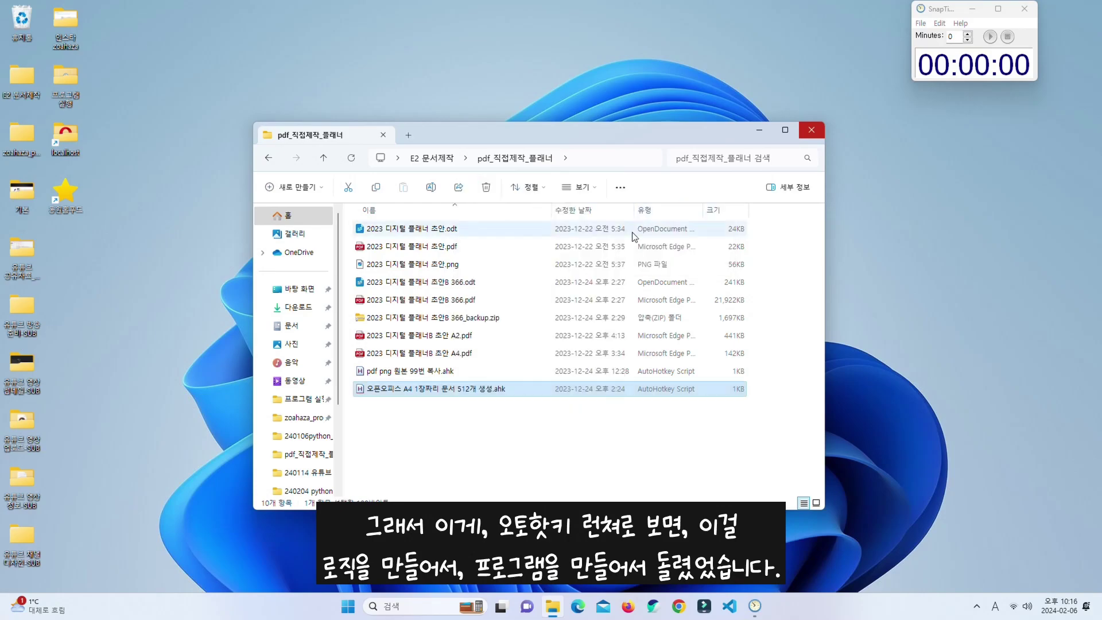
Step: Examine the code of 오픈오피스 A4 1장짜리 문서 512개 생성.ahk in Visual Studio Code and close the editor
{"action": "right_click", "coordinate": [501, 390]}
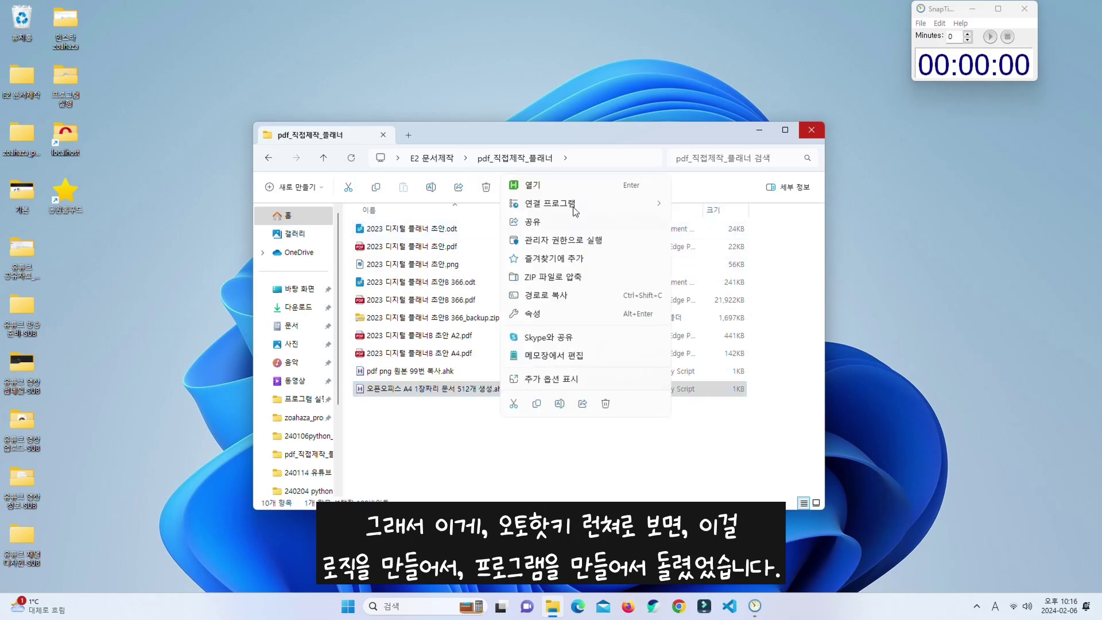
{"action": "mouse_move", "coordinate": [574, 205]}
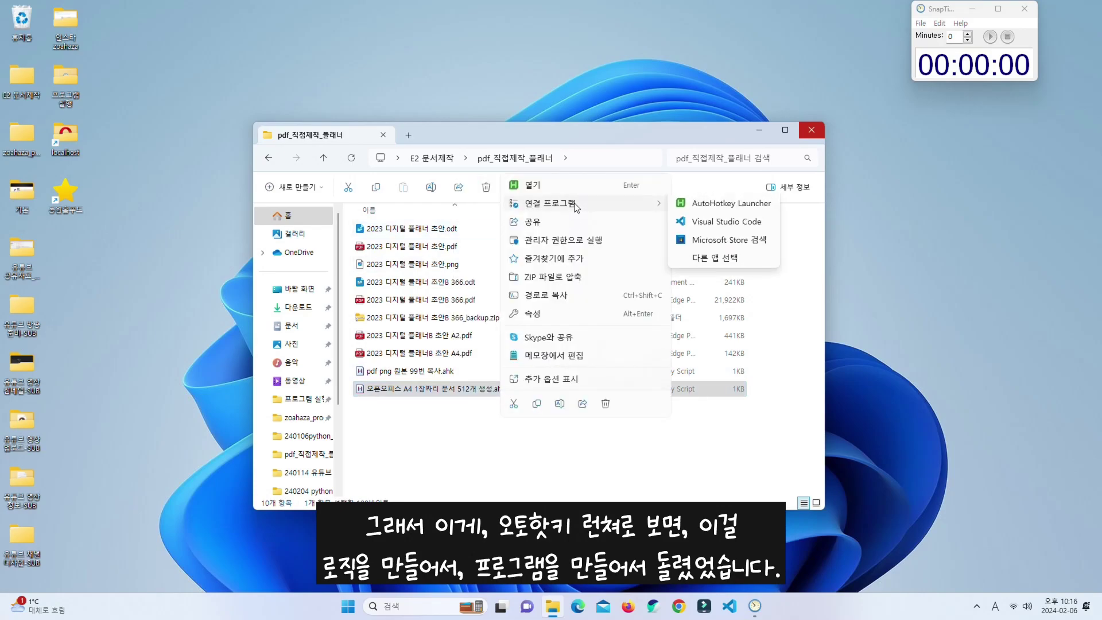
{"action": "left_click", "coordinate": [711, 228]}
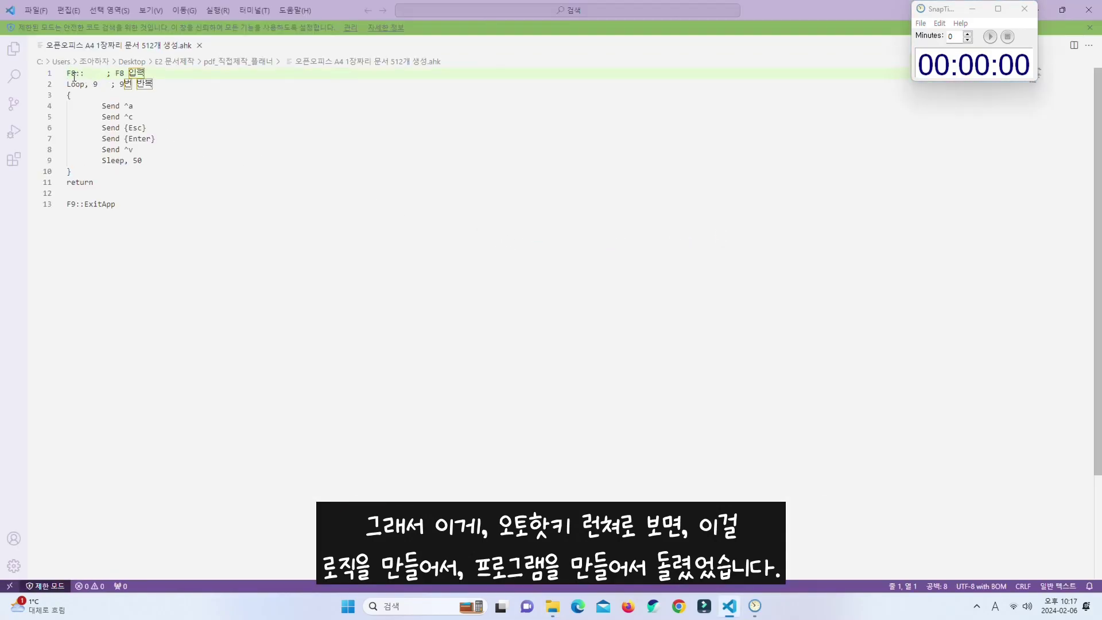
{"action": "left_click_drag", "start_coordinate": [78, 83], "coordinate": [192, 182]}
{"action": "left_click", "coordinate": [192, 203]}
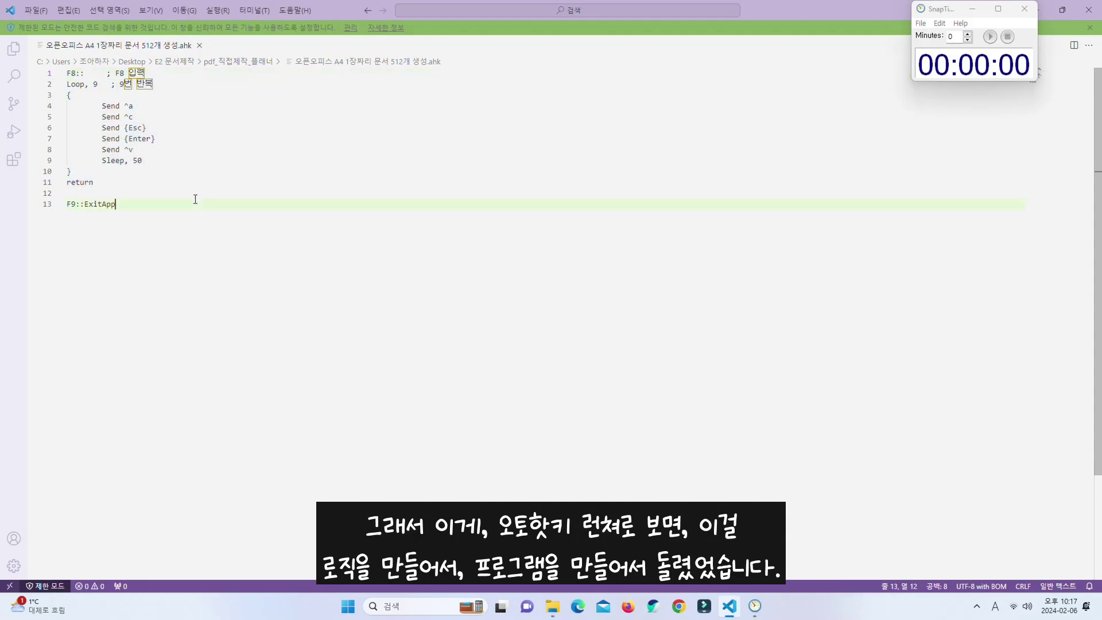
{"action": "double_click", "coordinate": [773, 5]}
{"action": "left_click_drag", "start_coordinate": [641, 10], "coordinate": [278, 73]}
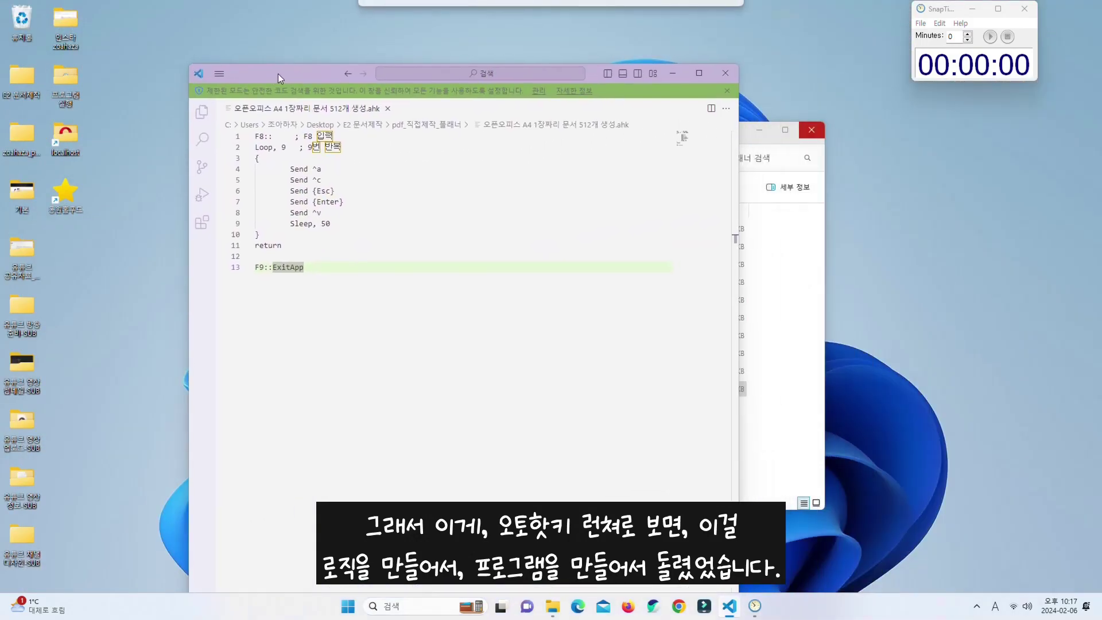
{"action": "left_click", "coordinate": [733, 72]}
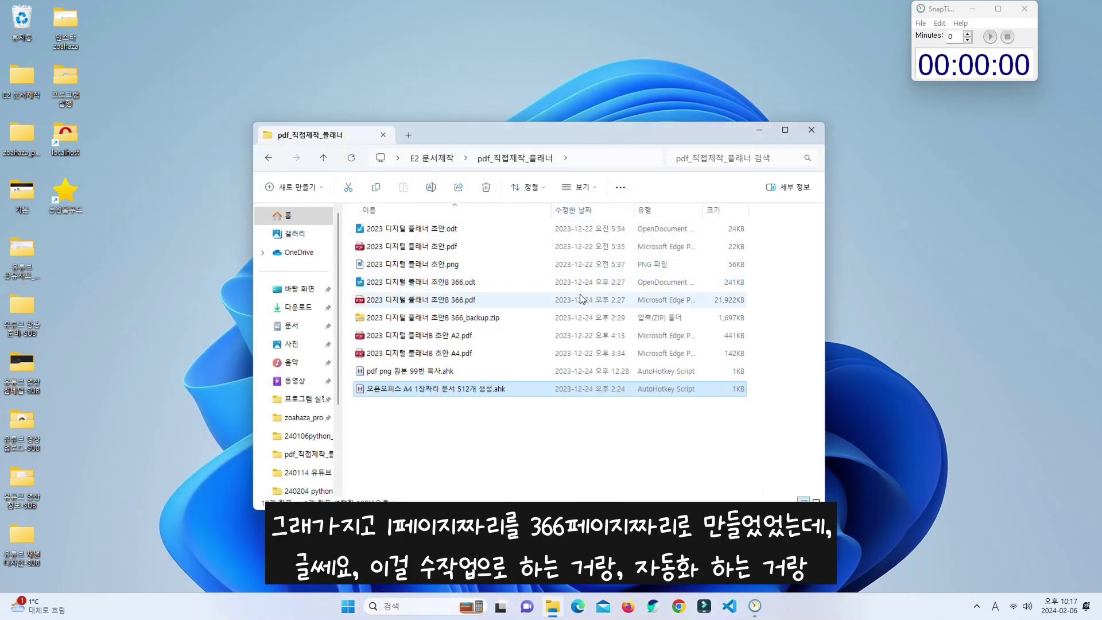
{"action": "left_click", "coordinate": [455, 230]}
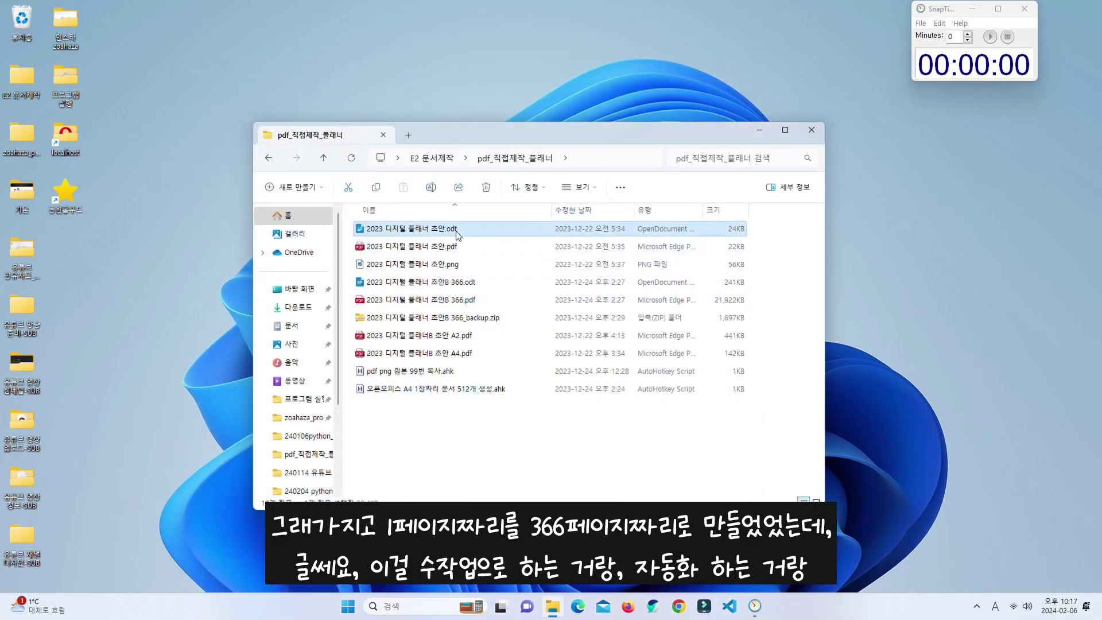
{"action": "left_click", "coordinate": [479, 287]}
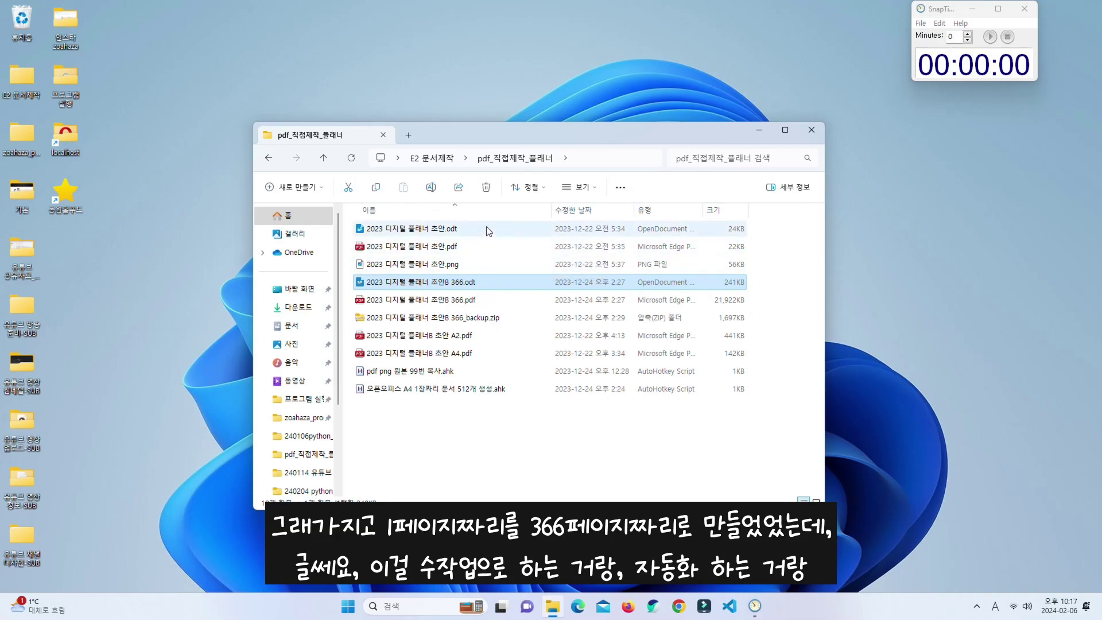
{"action": "left_click", "coordinate": [485, 227]}
{"action": "left_click", "coordinate": [483, 281]}
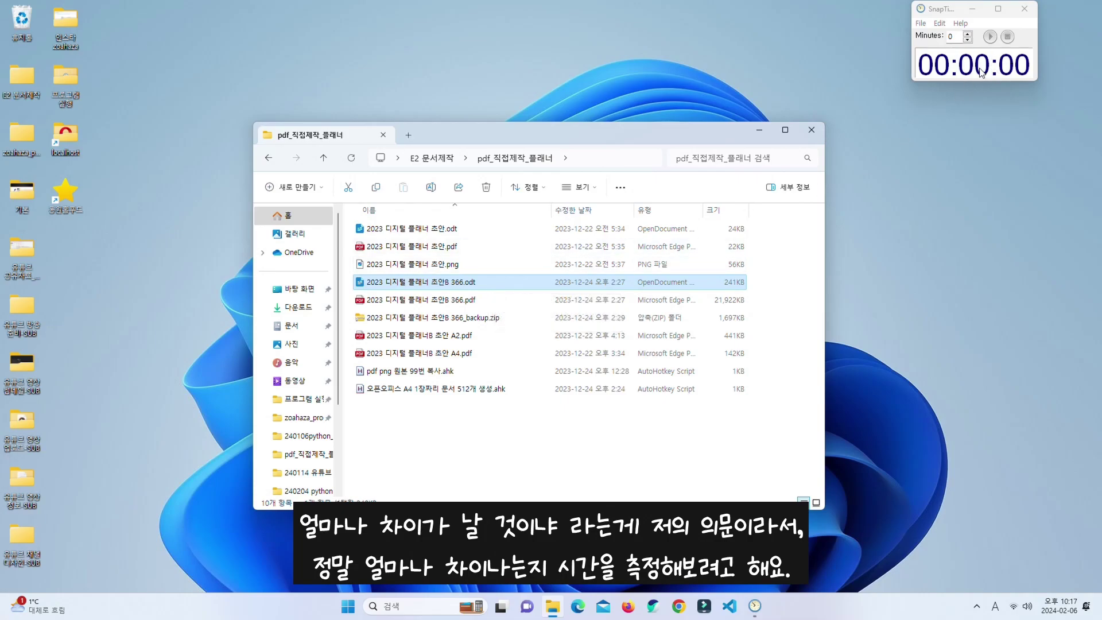
Step: Test the SnapTimer stopwatch by starting it briefly, and reset it to zero
{"action": "left_click", "coordinate": [990, 36]}
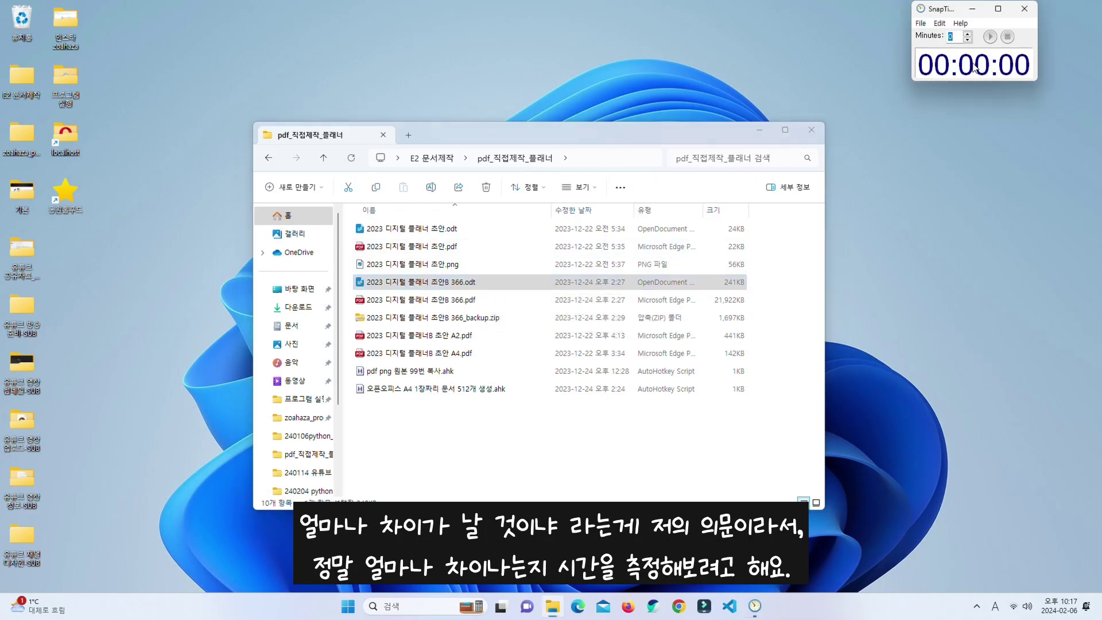
{"action": "left_click", "coordinate": [1003, 38]}
{"action": "left_click", "coordinate": [986, 67]}
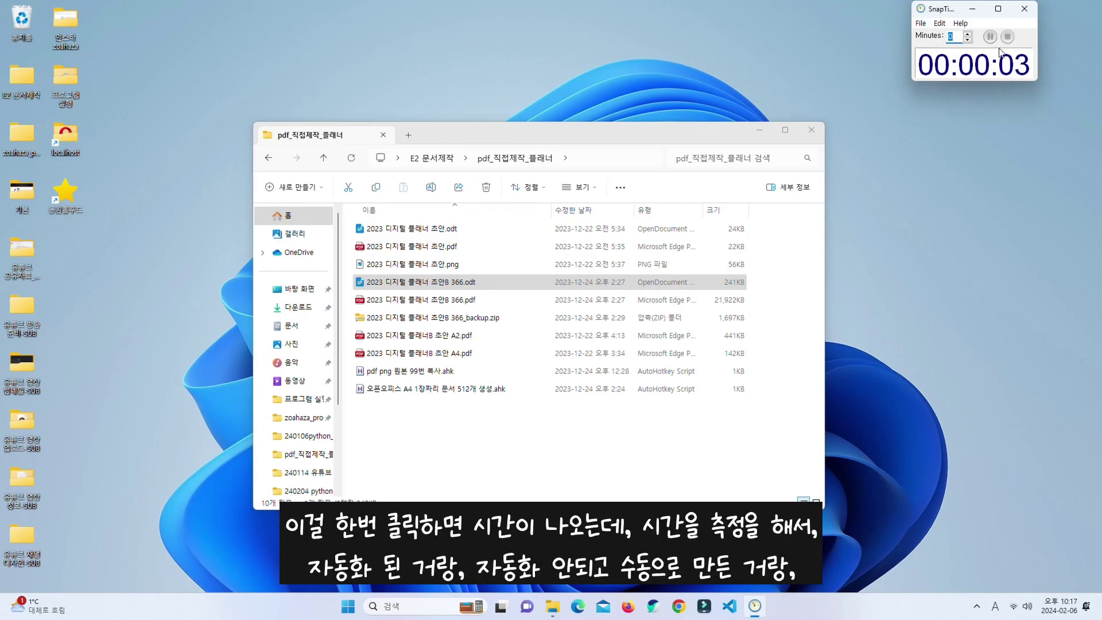
{"action": "left_click", "coordinate": [990, 37]}
{"action": "left_click", "coordinate": [1008, 36]}
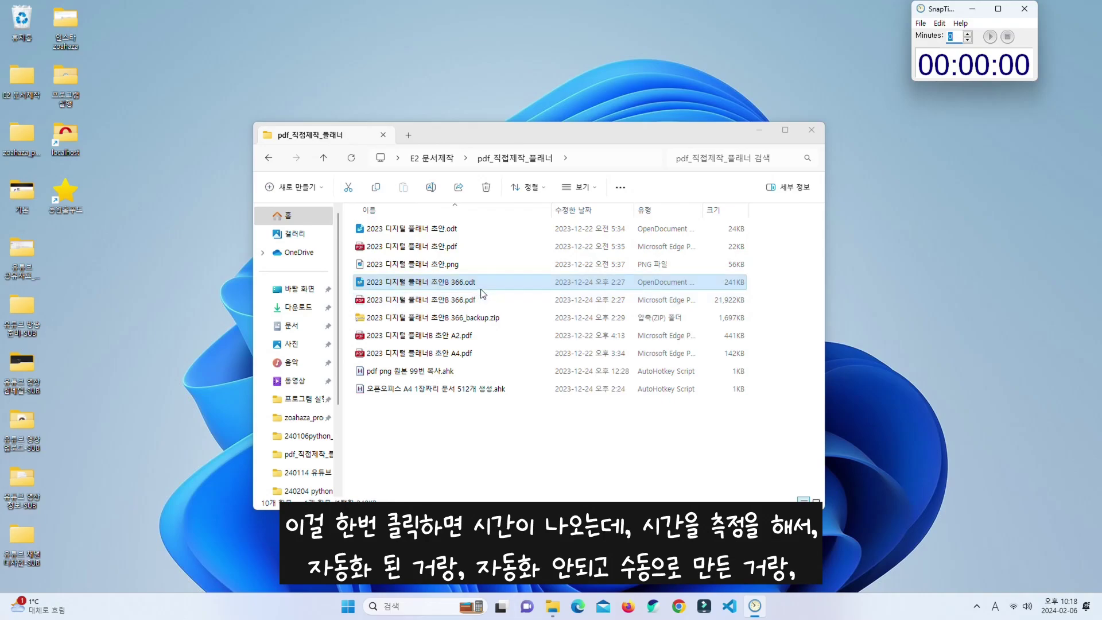
{"action": "left_click", "coordinate": [451, 230]}
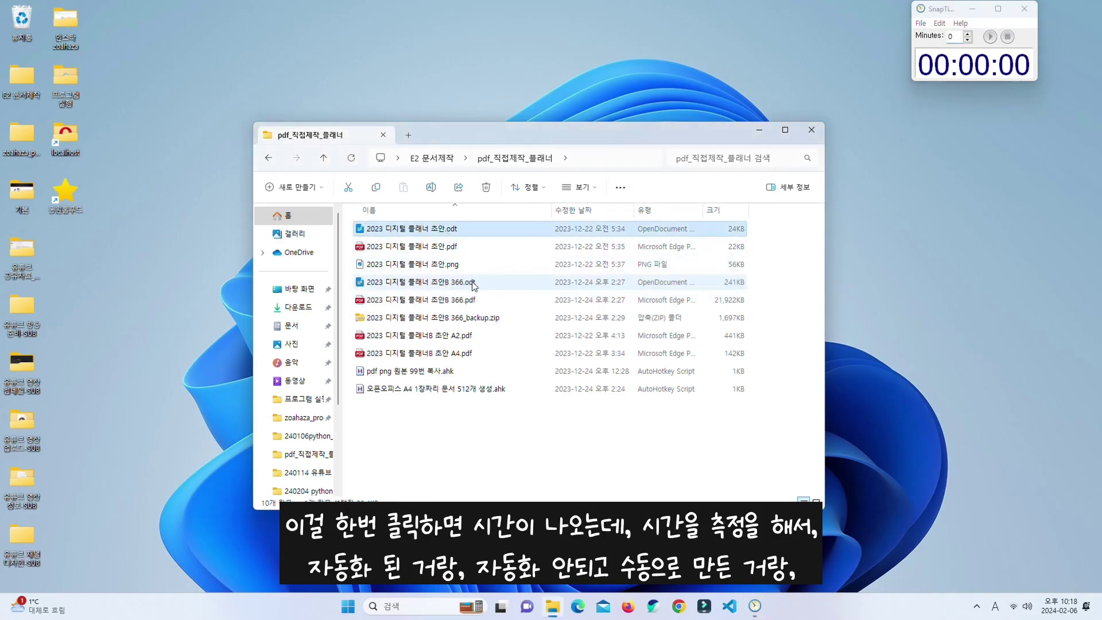
{"action": "left_click", "coordinate": [473, 283]}
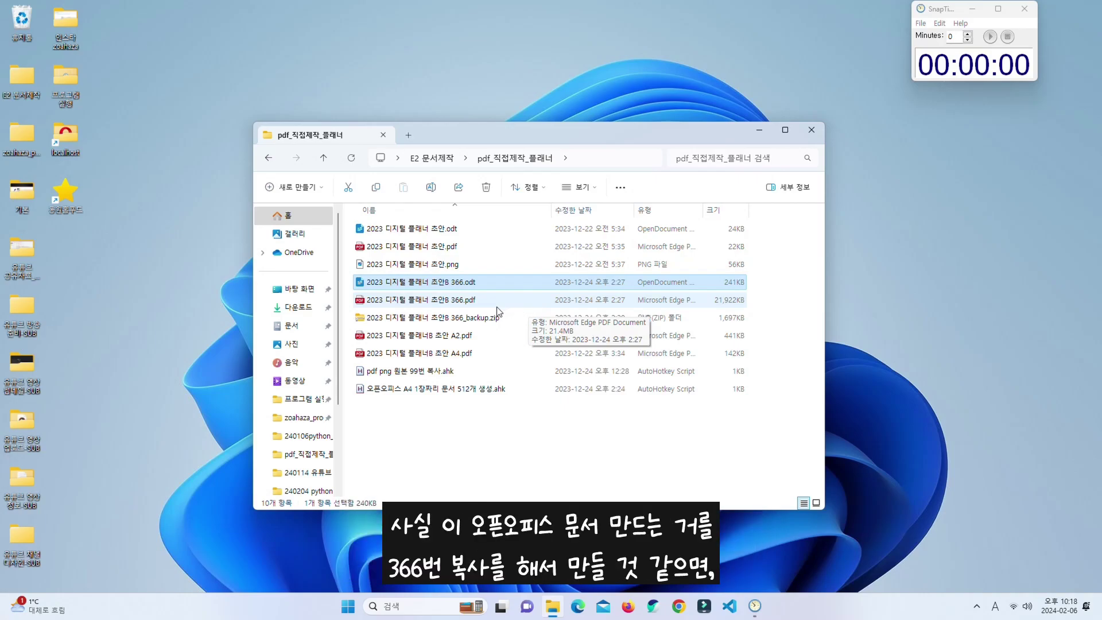
{"action": "left_click", "coordinate": [474, 372]}
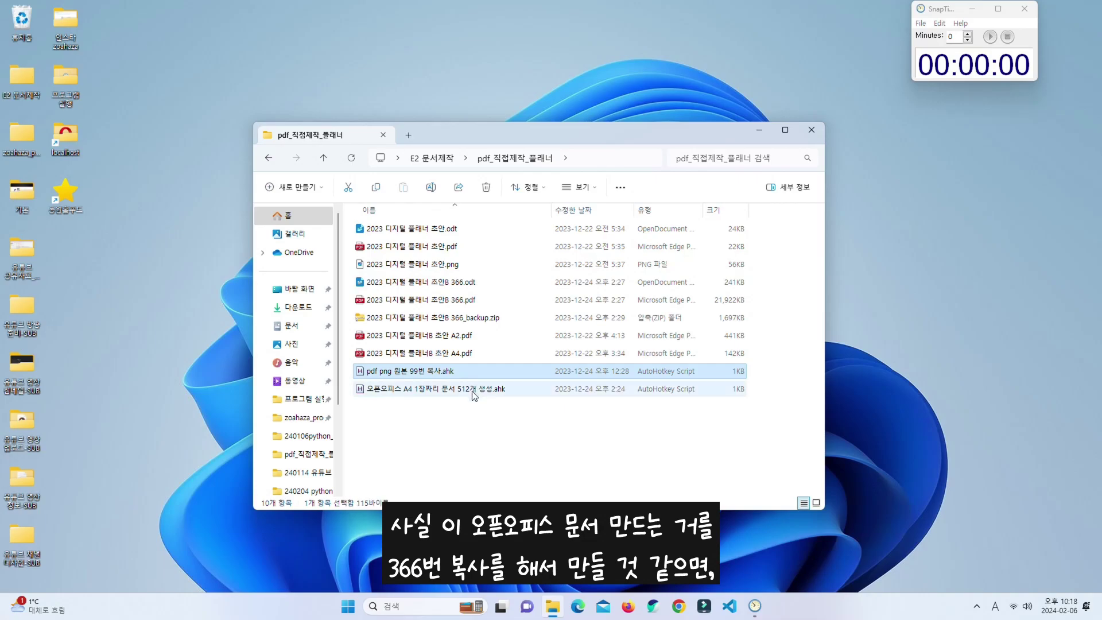
{"action": "left_click", "coordinate": [472, 391]}
{"action": "right_click", "coordinate": [473, 393]}
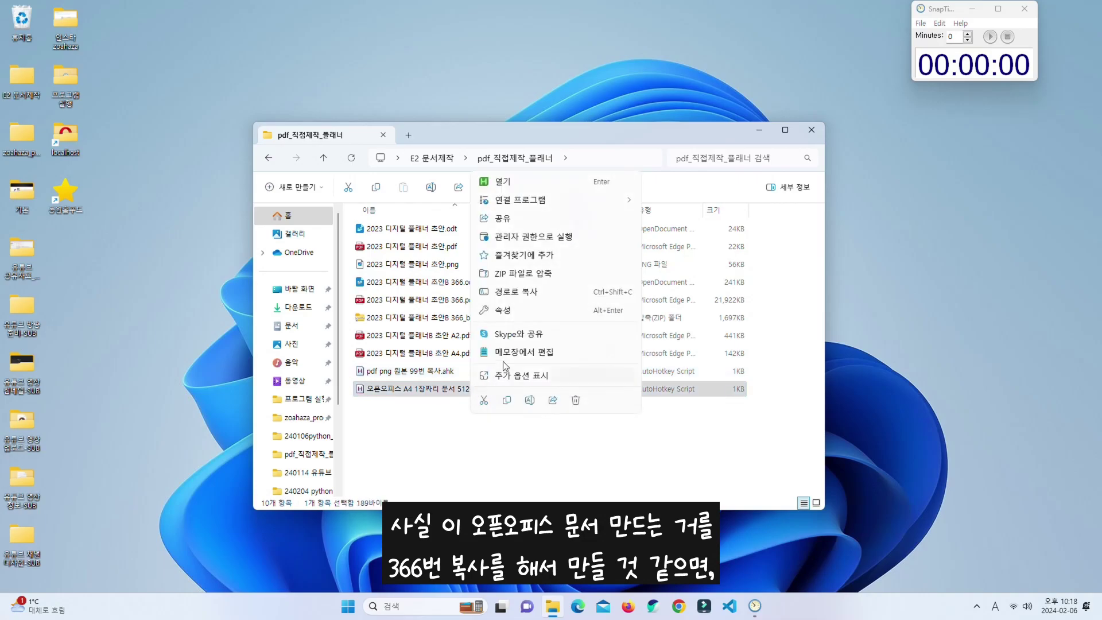
{"action": "mouse_move", "coordinate": [555, 207]}
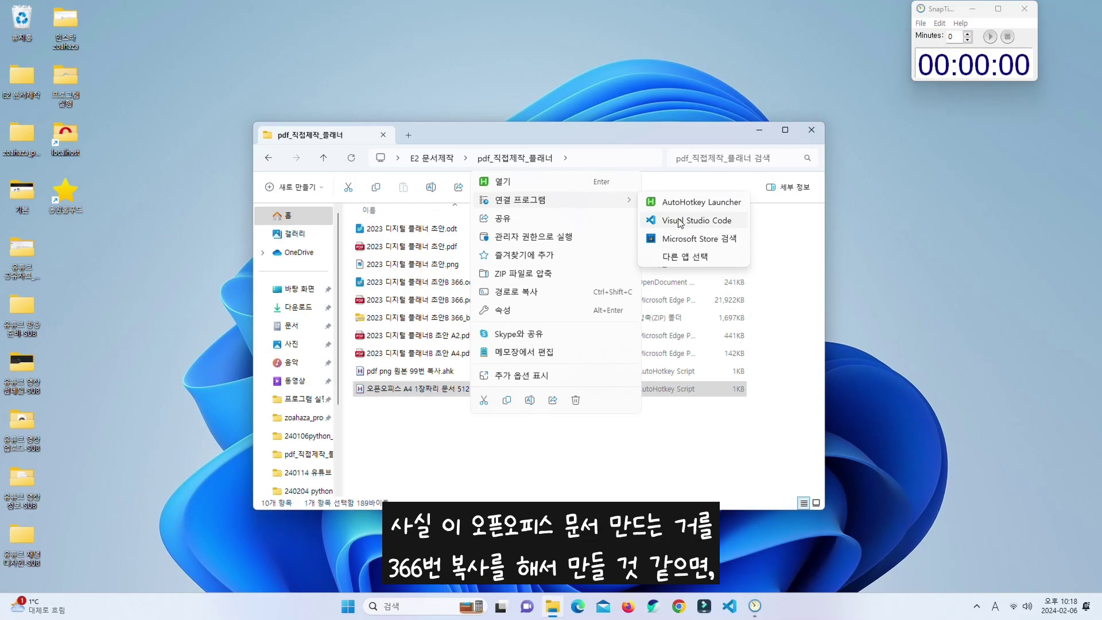
{"action": "left_click", "coordinate": [491, 438]}
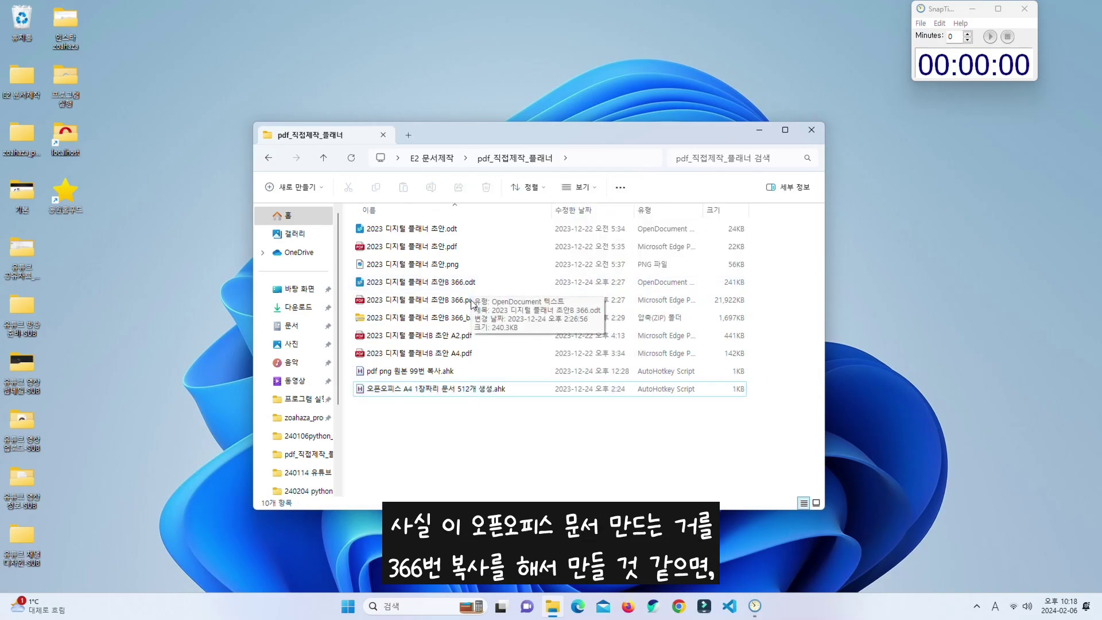
Step: Open 오픈오피스 A4 1장짜리 문서 512개 생성.ahk in Visual Studio Code, examine its loop count line, and close the editor
{"action": "left_click", "coordinate": [484, 392]}
{"action": "right_click", "coordinate": [485, 392]}
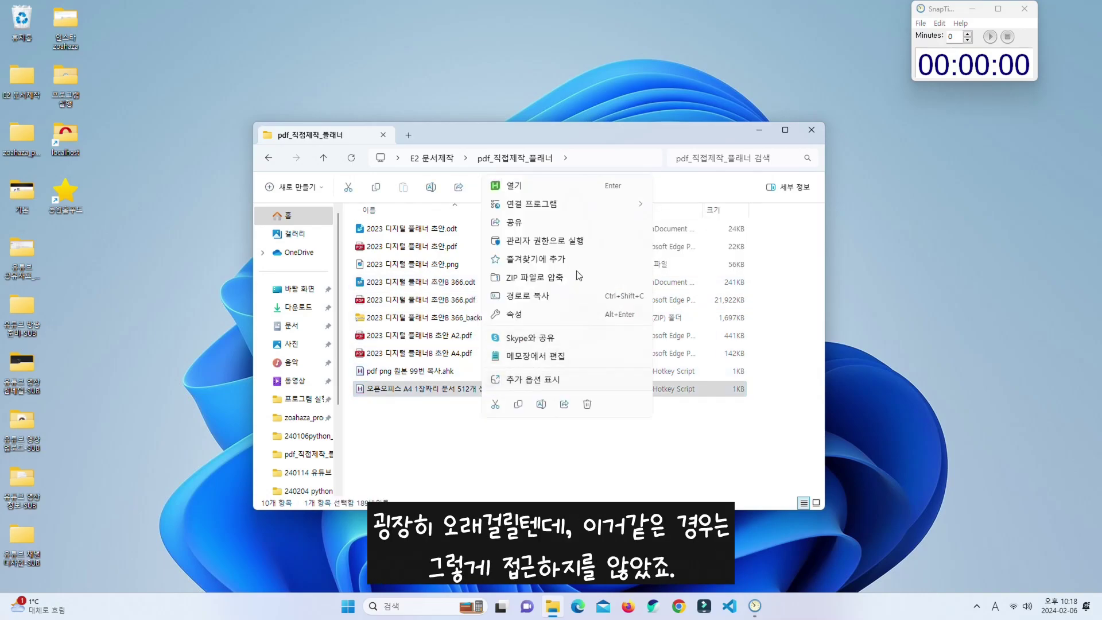
{"action": "mouse_move", "coordinate": [576, 213]}
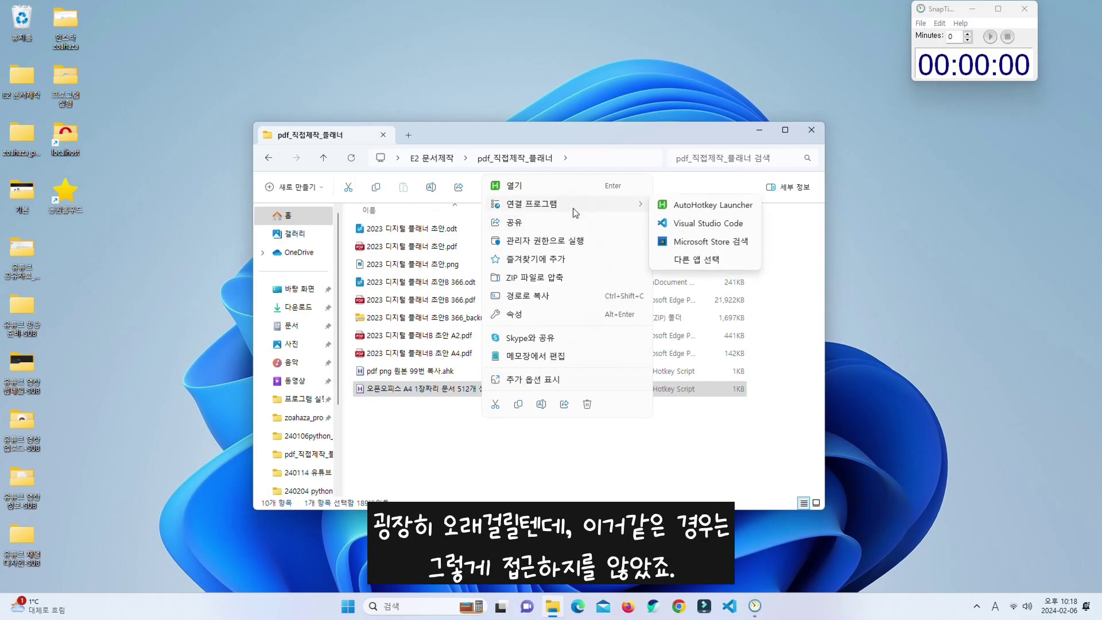
{"action": "left_click", "coordinate": [681, 228]}
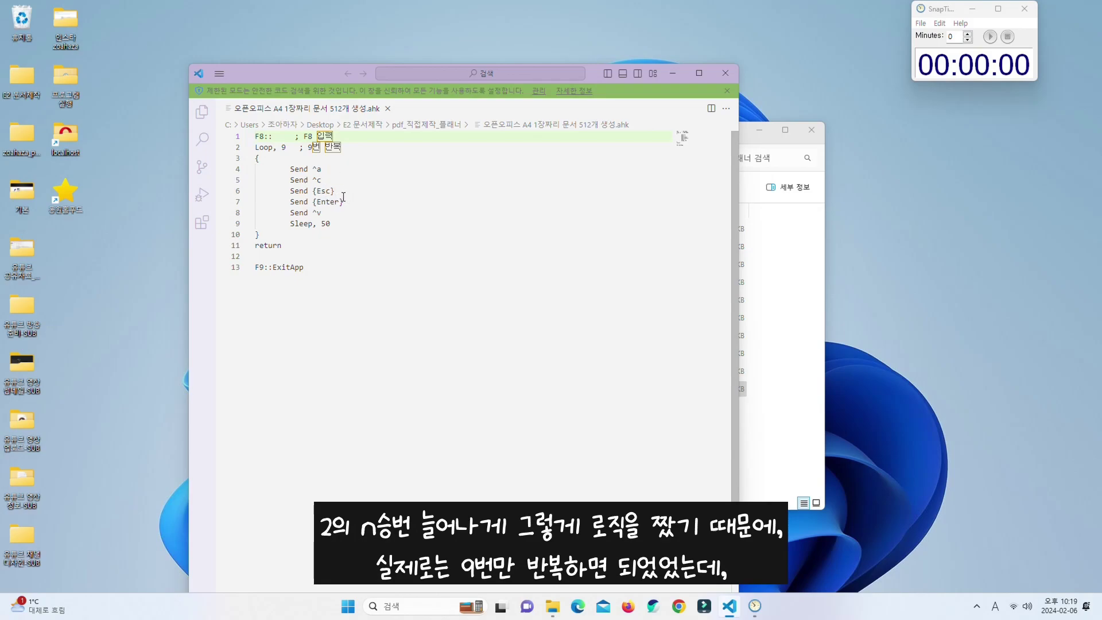
{"action": "left_click_drag", "start_coordinate": [256, 147], "coordinate": [363, 147]}
{"action": "left_click", "coordinate": [363, 147]}
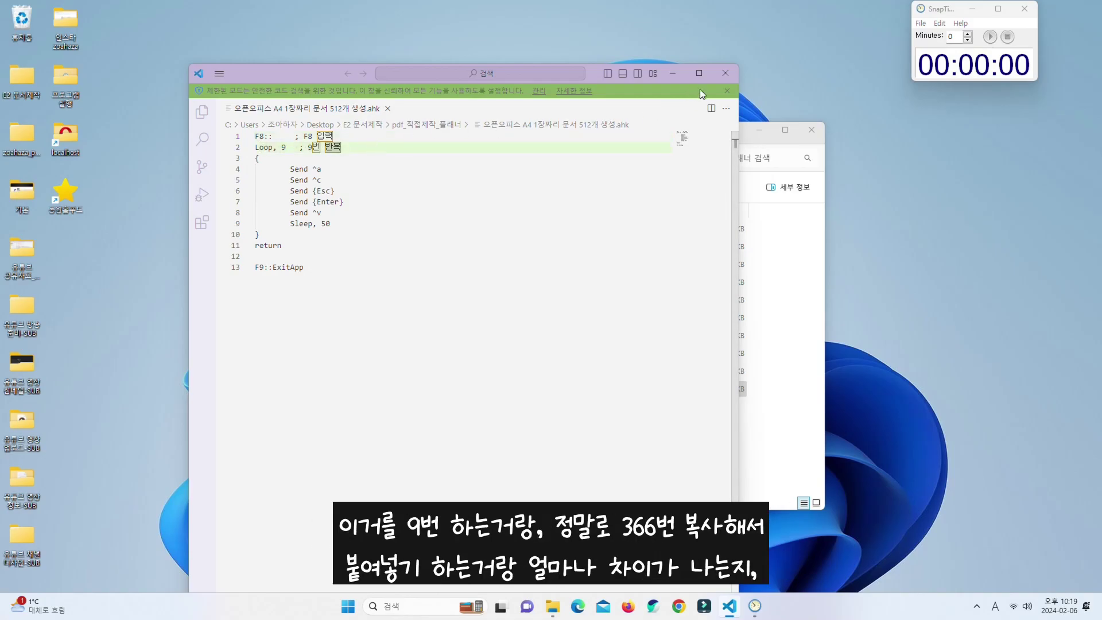
{"action": "left_click", "coordinate": [724, 73]}
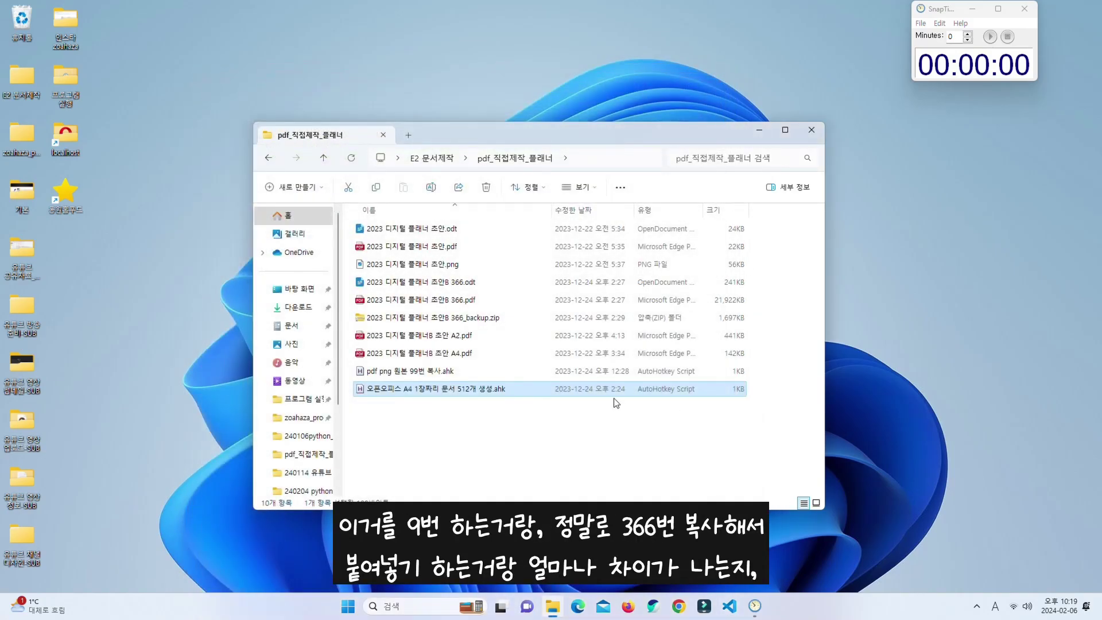
Step: Duplicate 2023 디지털 플래너 초안.odt in the same folder and name the copy 2023 디지털 플래너 초안-측정용A.odt
{"action": "left_click", "coordinate": [483, 288]}
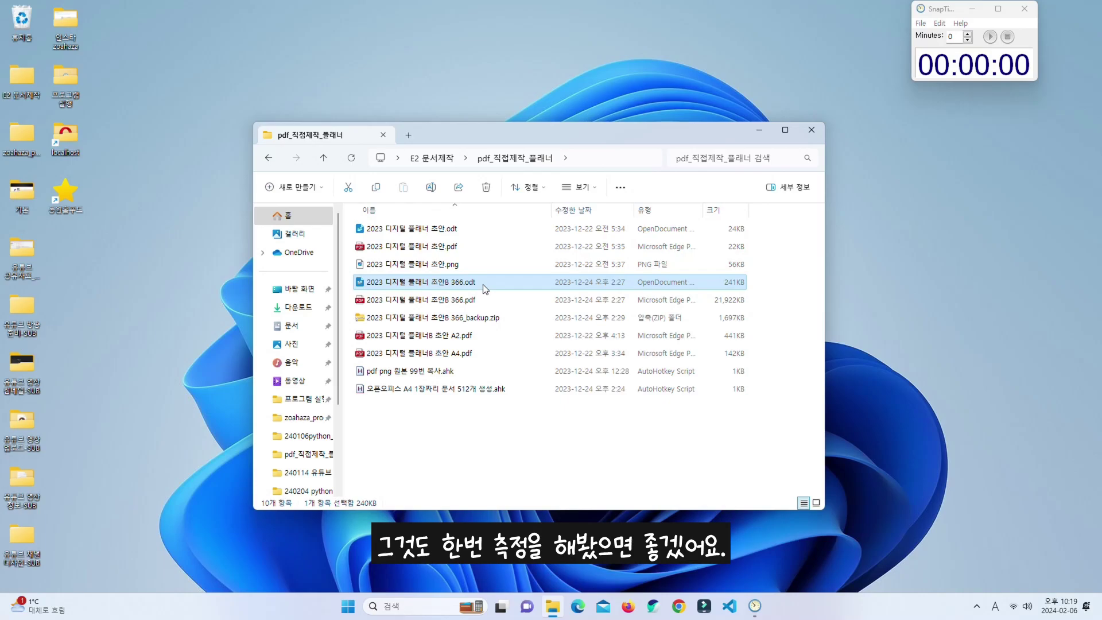
{"action": "left_click", "coordinate": [453, 229]}
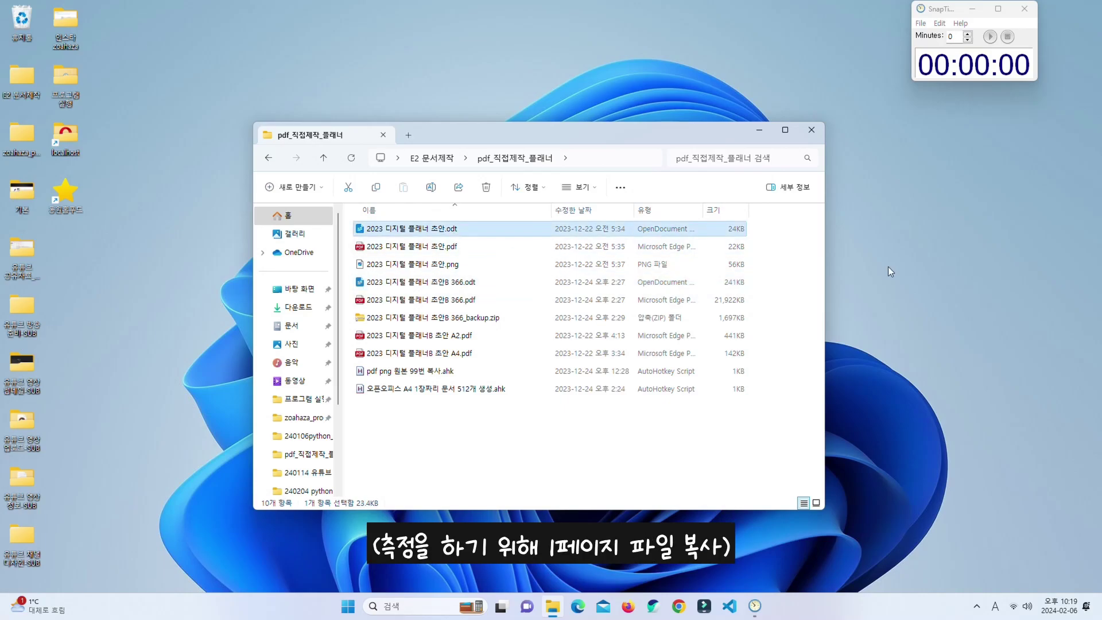
{"action": "key", "text": "ctrl+c"}
{"action": "key", "text": "ctrl+v"}
{"action": "key", "text": "F2"}
{"action": "key", "text": "End"}
{"action": "key", "text": "BackSpace"}
{"action": "key", "text": "BackSpace"}
{"action": "key", "text": "BackSpace"}
{"action": "key", "text": "BackSpace"}
{"action": "key", "text": "BackSpace"}
{"action": "key", "text": "BackSpace"}
{"action": "type", "text": "-측정용A"}
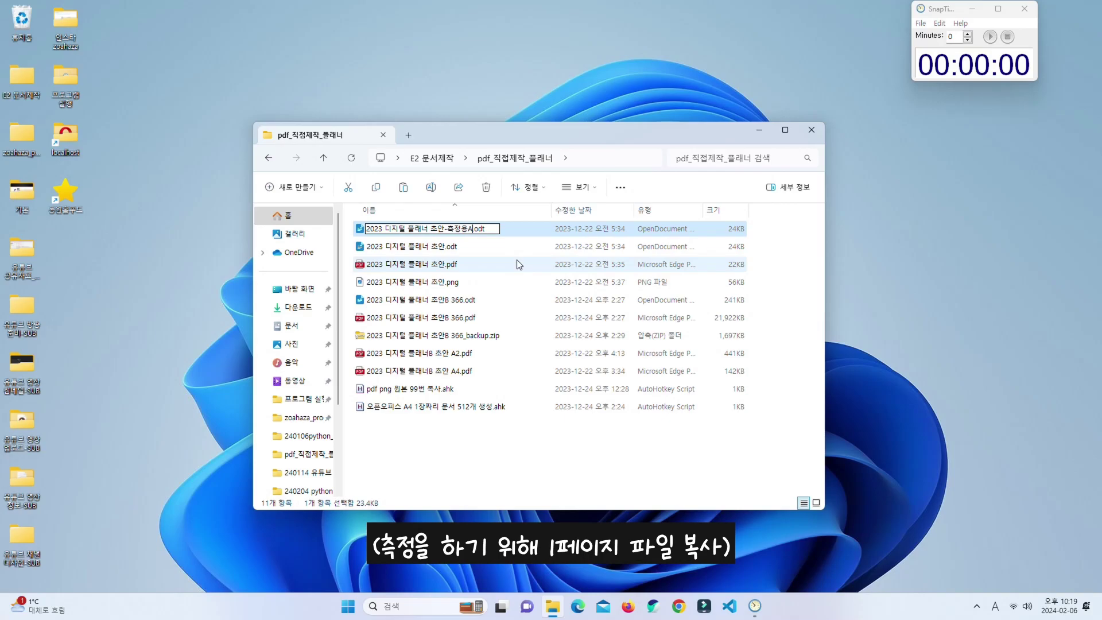
{"action": "key", "text": "Return"}
Step: Duplicate the 측정용A planner file and name the copy 2023 디지털 플래너 초안-측정용B.odt
{"action": "key", "text": "ctrl+c"}
{"action": "key", "text": "ctrl+v"}
{"action": "key", "text": "F2"}
{"action": "key", "text": "End"}
{"action": "key", "text": "BackSpace"}
{"action": "key", "text": "BackSpace"}
{"action": "key", "text": "BackSpace"}
{"action": "key", "text": "BackSpace"}
{"action": "key", "text": "BackSpace"}
{"action": "key", "text": "BackSpace"}
{"action": "key", "text": "BackSpace"}
{"action": "type", "text": "B"}
{"action": "key", "text": "Return"}
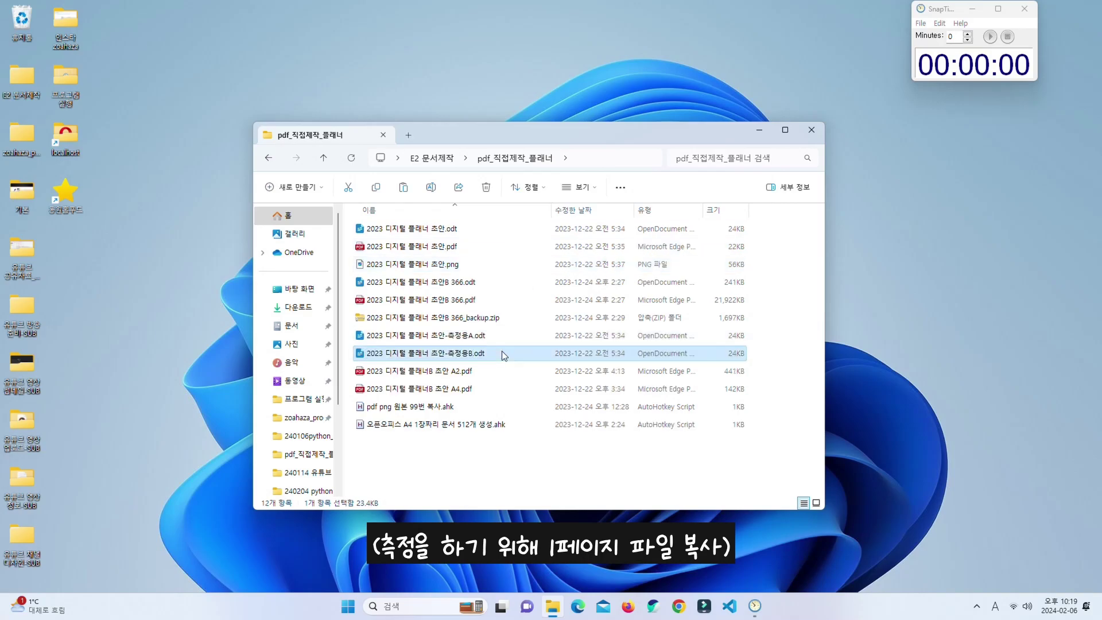
Step: Duplicate the 측정용B planner file and name the copy 2023 디지털 플래너 초안-측정용C.odt
{"action": "key", "text": "ctrl+c"}
{"action": "key", "text": "ctrl+v"}
{"action": "key", "text": "F2"}
{"action": "key", "text": "End"}
{"action": "key", "text": "BackSpace"}
{"action": "key", "text": "BackSpace"}
{"action": "key", "text": "BackSpace"}
{"action": "key", "text": "BackSpace"}
{"action": "key", "text": "BackSpace"}
{"action": "key", "text": "BackSpace"}
{"action": "key", "text": "BackSpace"}
{"action": "type", "text": "C"}
{"action": "key", "text": "Return"}
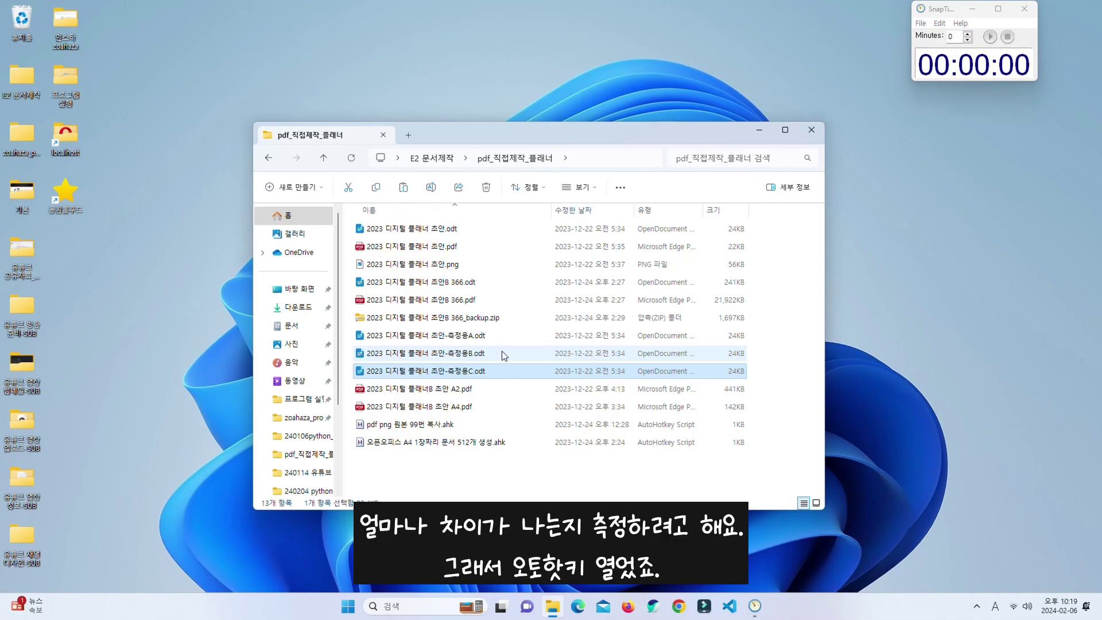
Step: Check the running page-copying script in AutoHotkey's main window, and close that window
{"action": "left_click", "coordinate": [976, 606]}
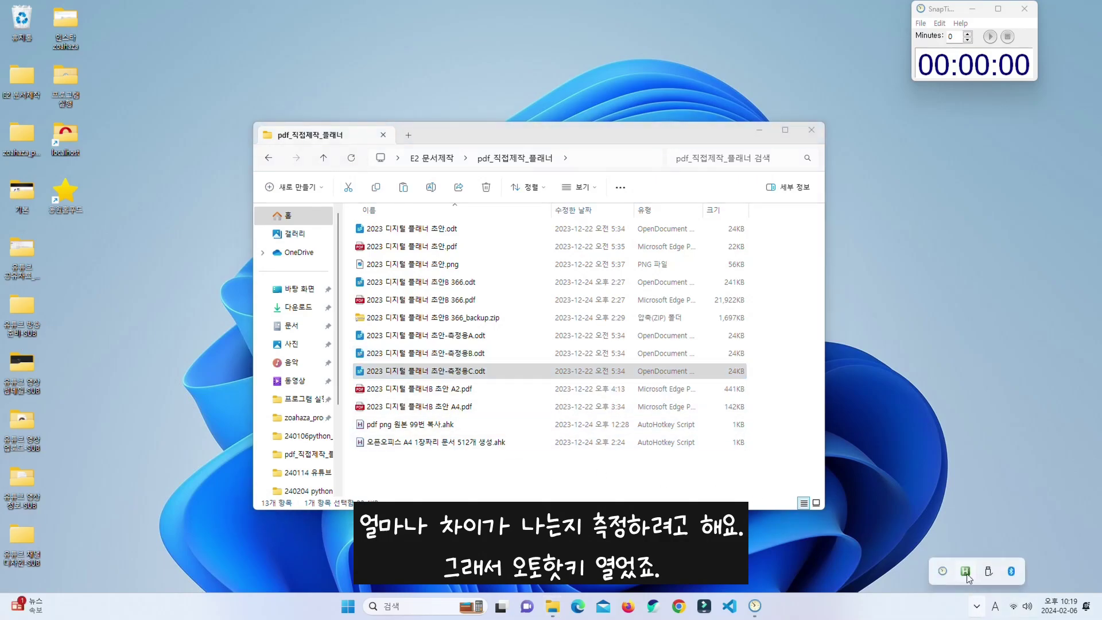
{"action": "double_click", "coordinate": [966, 572]}
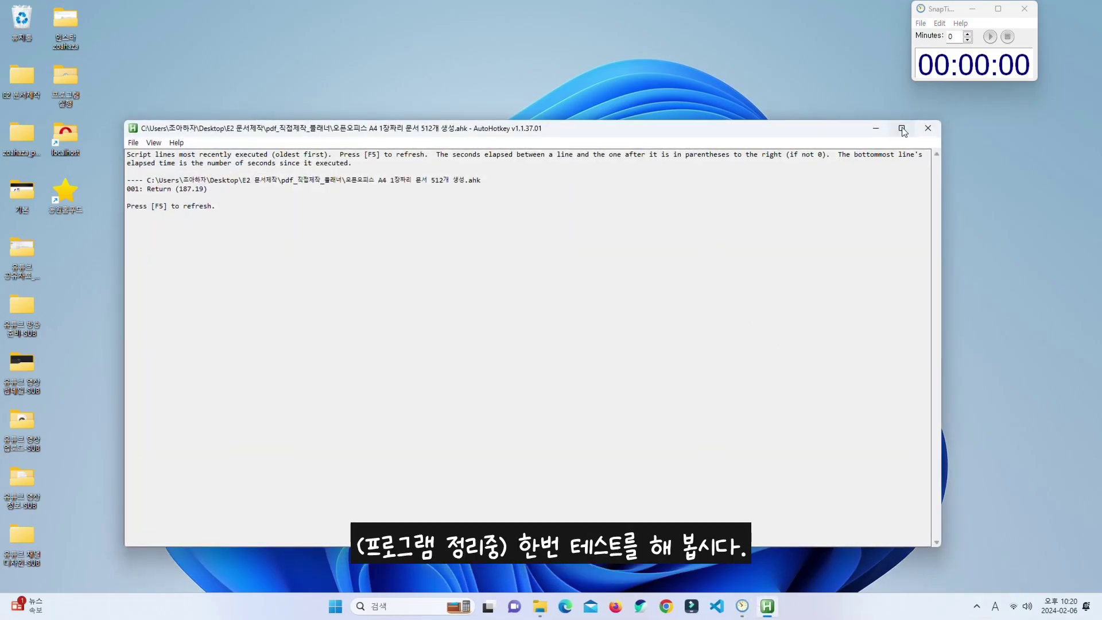
{"action": "left_click", "coordinate": [935, 130]}
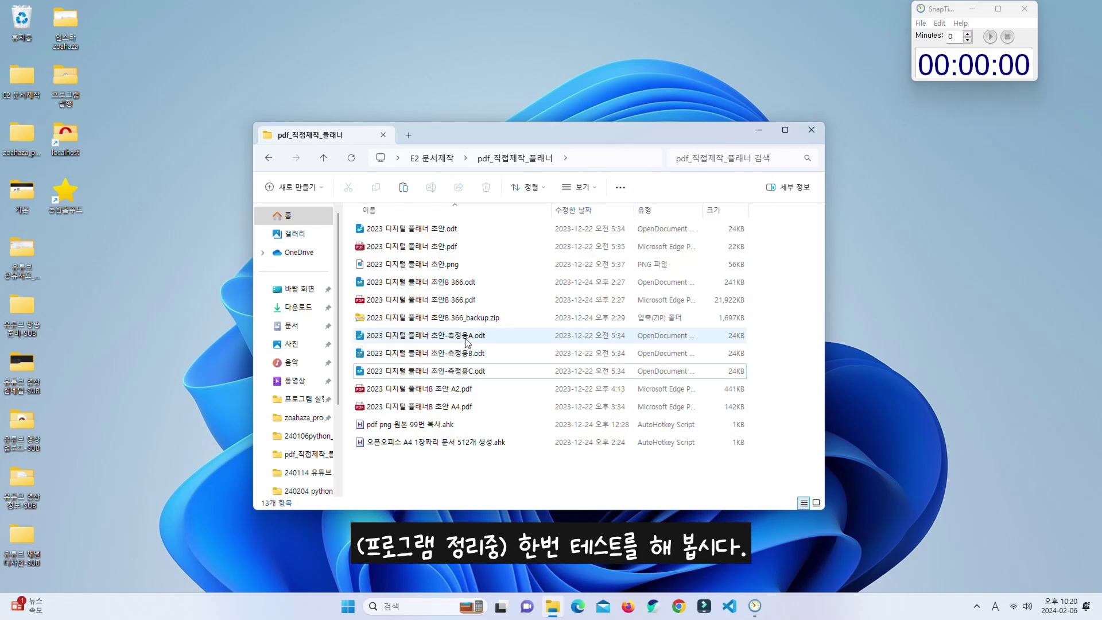
Step: Open 2023 디지털 플래너 초안-측정용A.odt in LibreOffice Writer and start the SnapTimer stopwatch
{"action": "left_click", "coordinate": [466, 339]}
{"action": "double_click", "coordinate": [465, 339]}
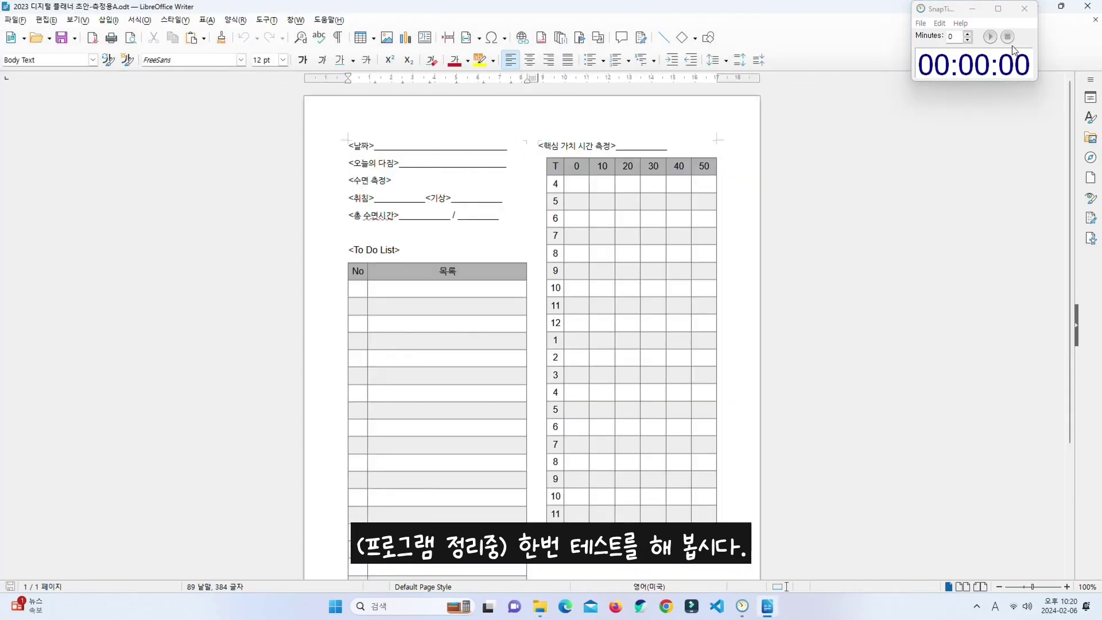
{"action": "left_click", "coordinate": [990, 36]}
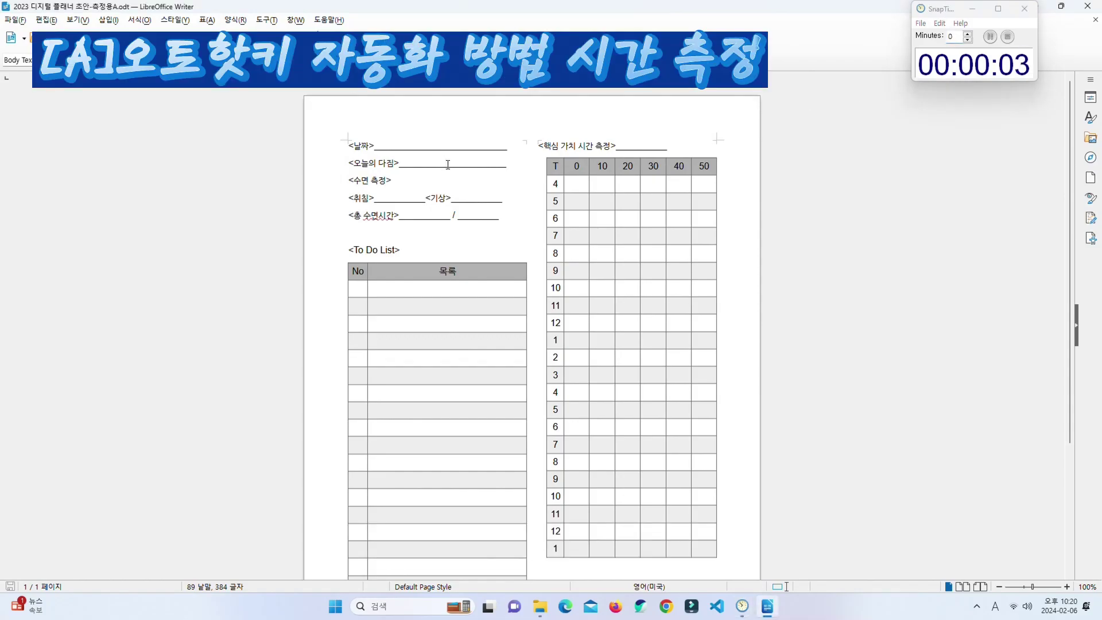
Step: Multiply the planner page with the AutoHotkey script, and stop the stopwatch once the pages are generated
{"action": "scroll", "coordinate": [447, 165], "scroll_direction": "down", "scroll_amount": 10}
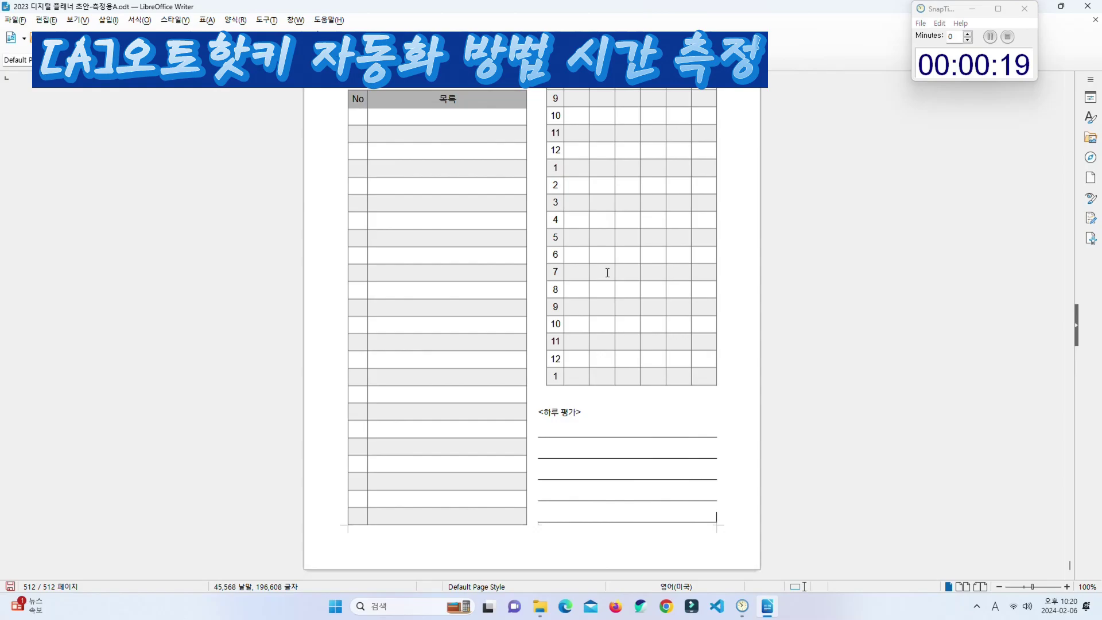
{"action": "scroll", "coordinate": [607, 272], "scroll_direction": "up", "scroll_amount": 15}
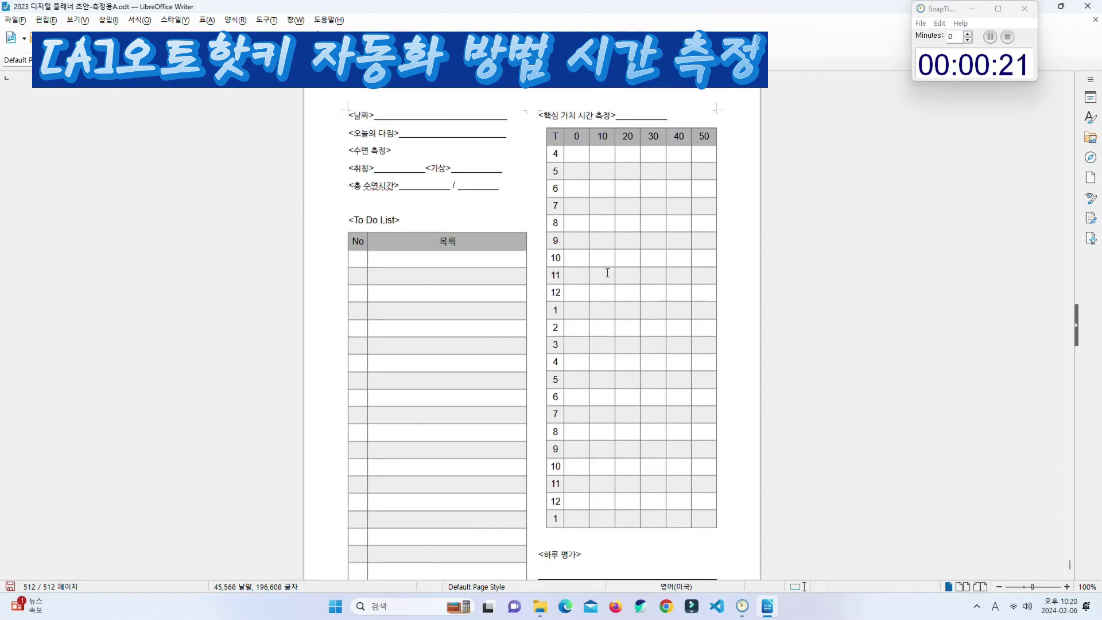
{"action": "scroll", "coordinate": [607, 272], "scroll_direction": "up", "scroll_amount": 3}
{"action": "left_click", "coordinate": [973, 70]}
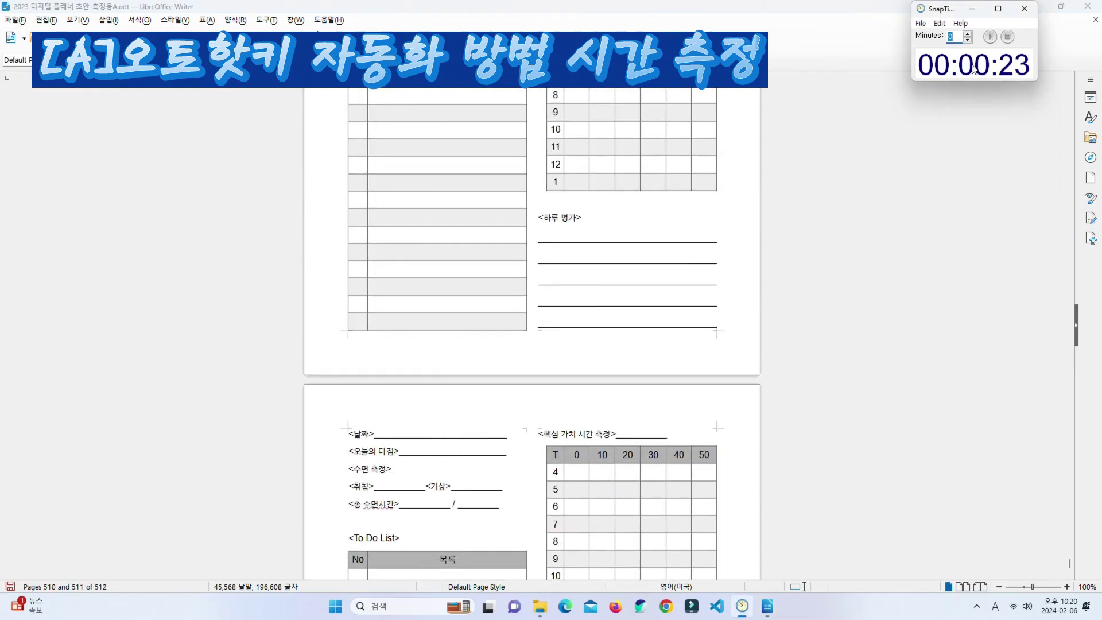
Step: Reset the stopwatch to zero and close 2023 디지털 플래너 초안-측정용A.odt without saving
{"action": "scroll", "coordinate": [649, 286], "scroll_direction": "up", "scroll_amount": 20}
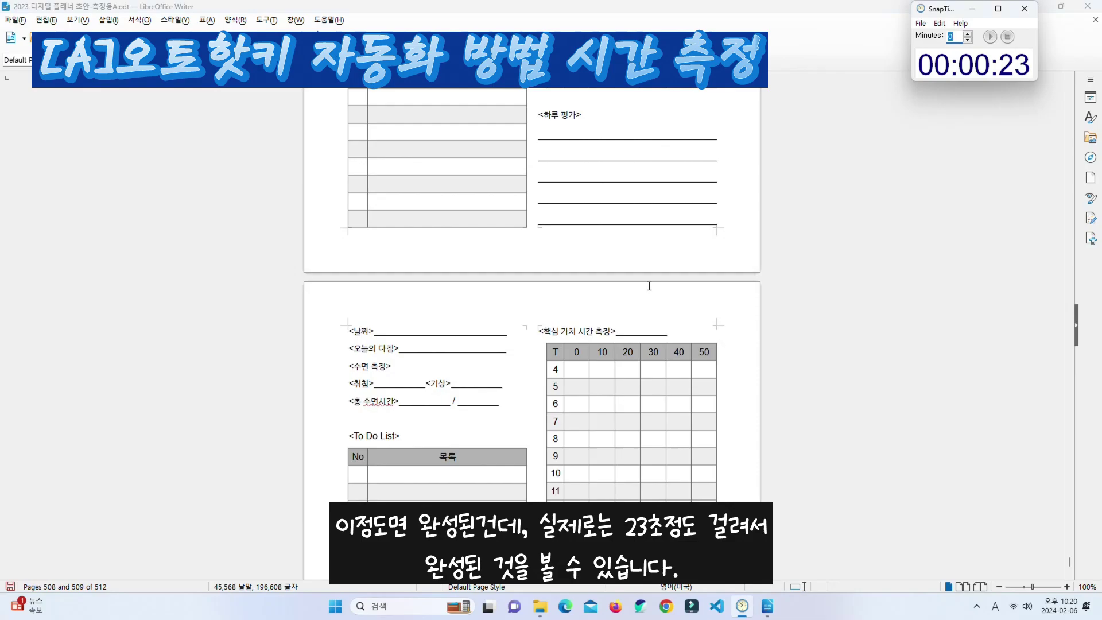
{"action": "scroll", "coordinate": [650, 285], "scroll_direction": "up", "scroll_amount": 15}
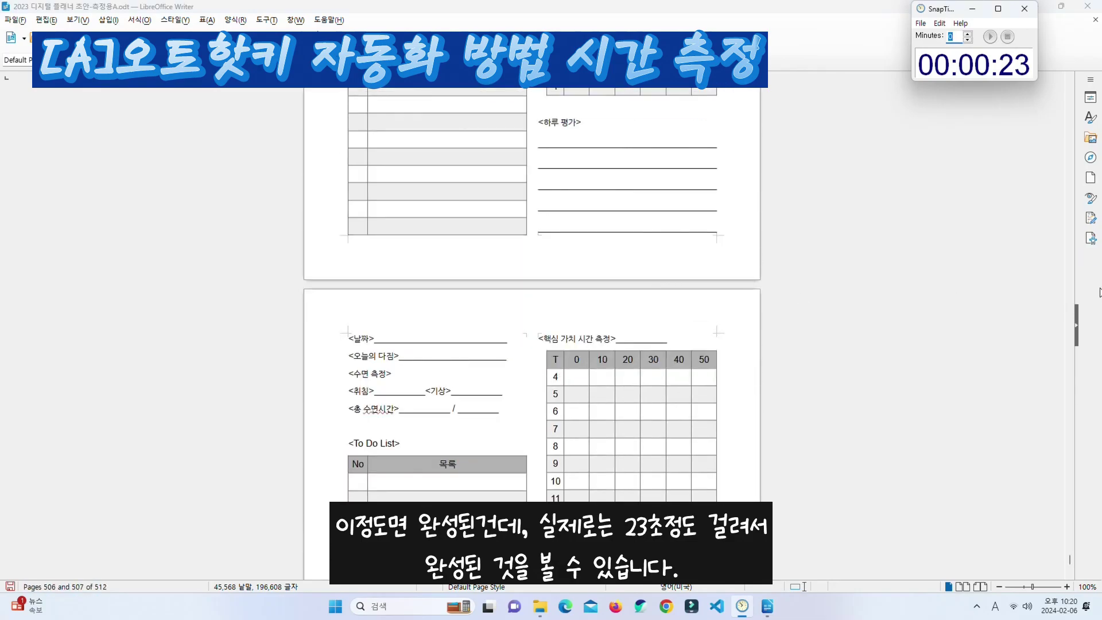
{"action": "left_click_drag", "start_coordinate": [1070, 565], "coordinate": [1070, 84]}
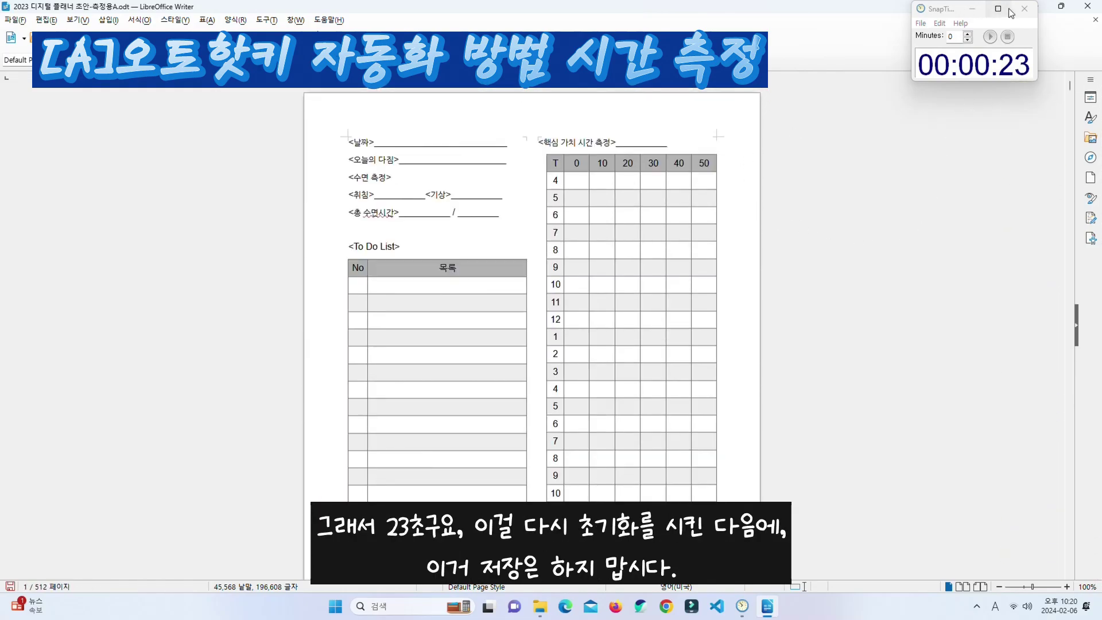
{"action": "left_click", "coordinate": [1007, 38]}
{"action": "left_click", "coordinate": [1087, 6]}
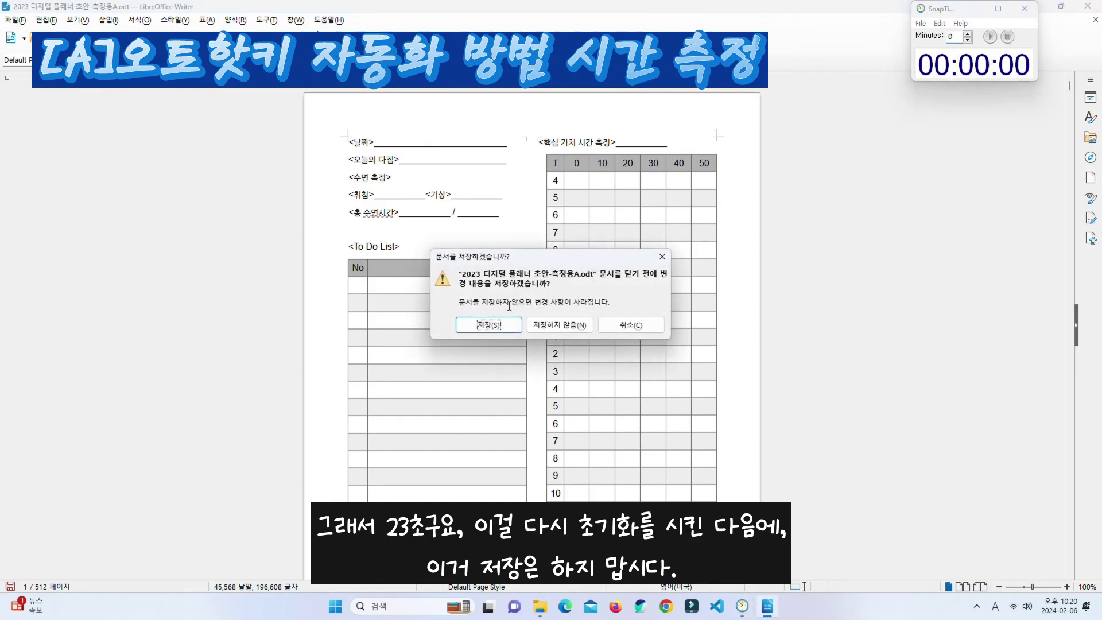
{"action": "left_click", "coordinate": [661, 256]}
{"action": "left_click", "coordinate": [1087, 6]}
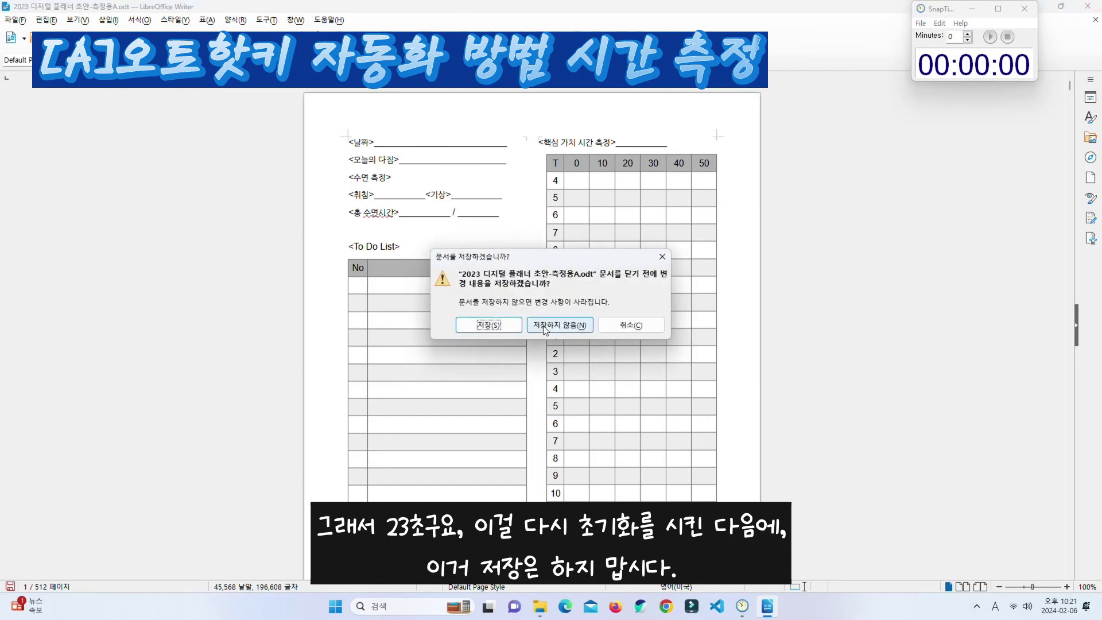
{"action": "left_click", "coordinate": [581, 330]}
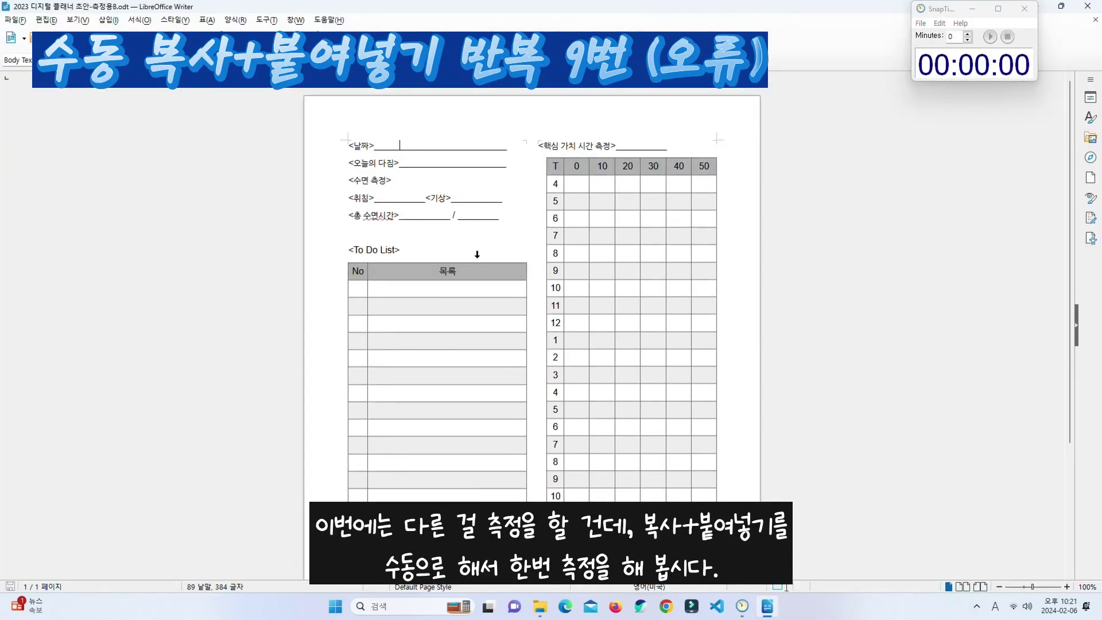
Step: Start the stopwatch for the manual copying run in 2023 디지털 플래너 초안-측정용B.odt
{"action": "mouse_move", "coordinate": [746, 605]}
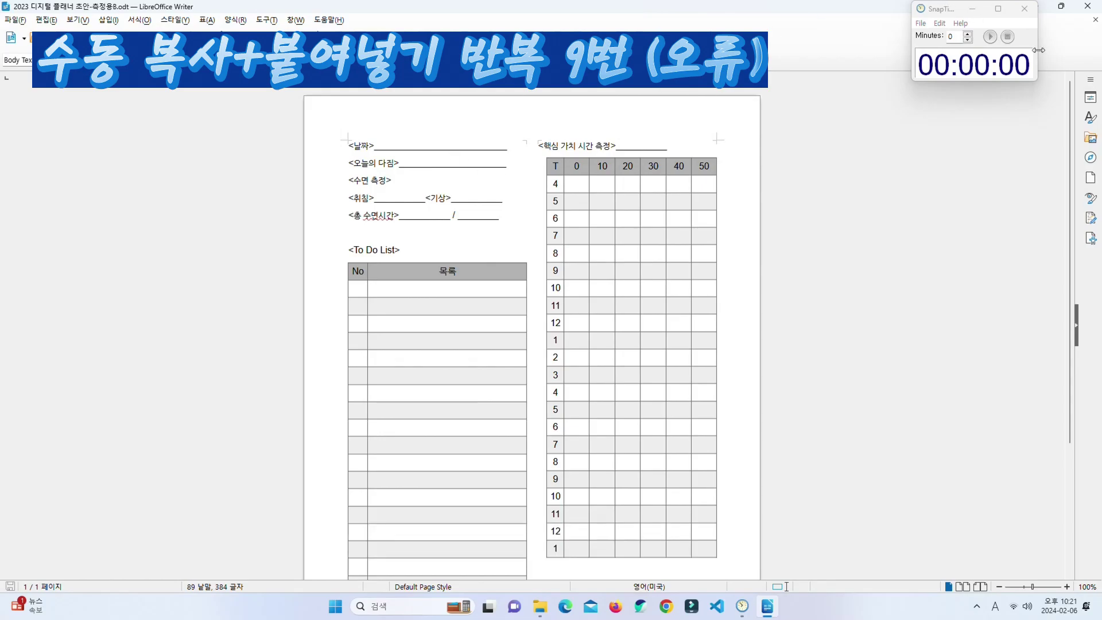
{"action": "left_click", "coordinate": [989, 37]}
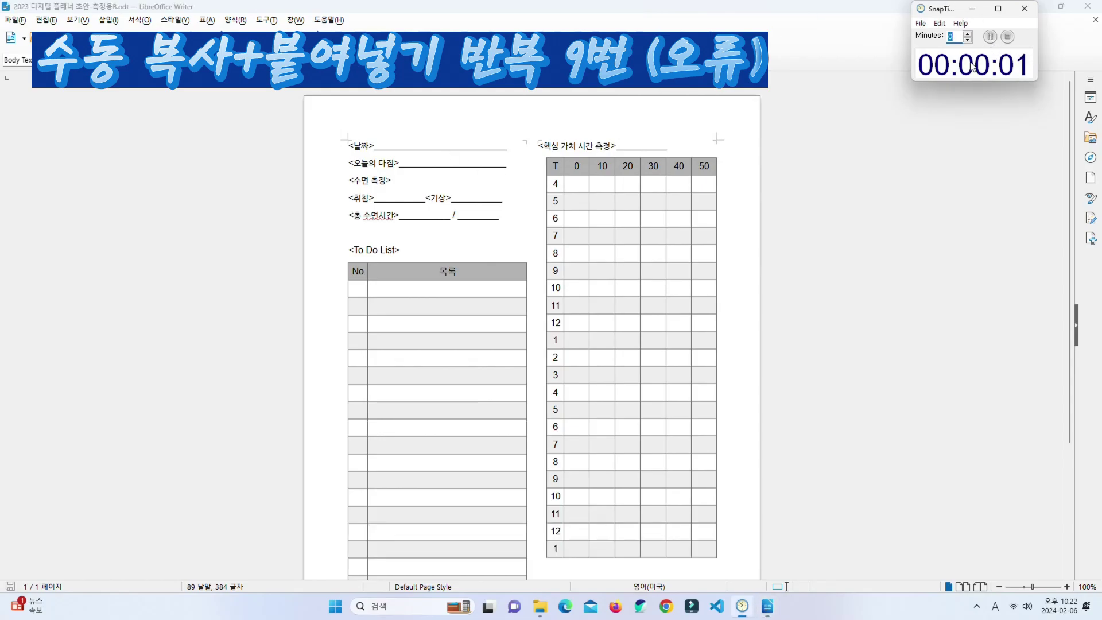
Step: Try to append a copy of the whole planner page at the document's end, check the page layout, and undo the paste
{"action": "left_click", "coordinate": [448, 193]}
{"action": "key", "text": "ctrl+a"}
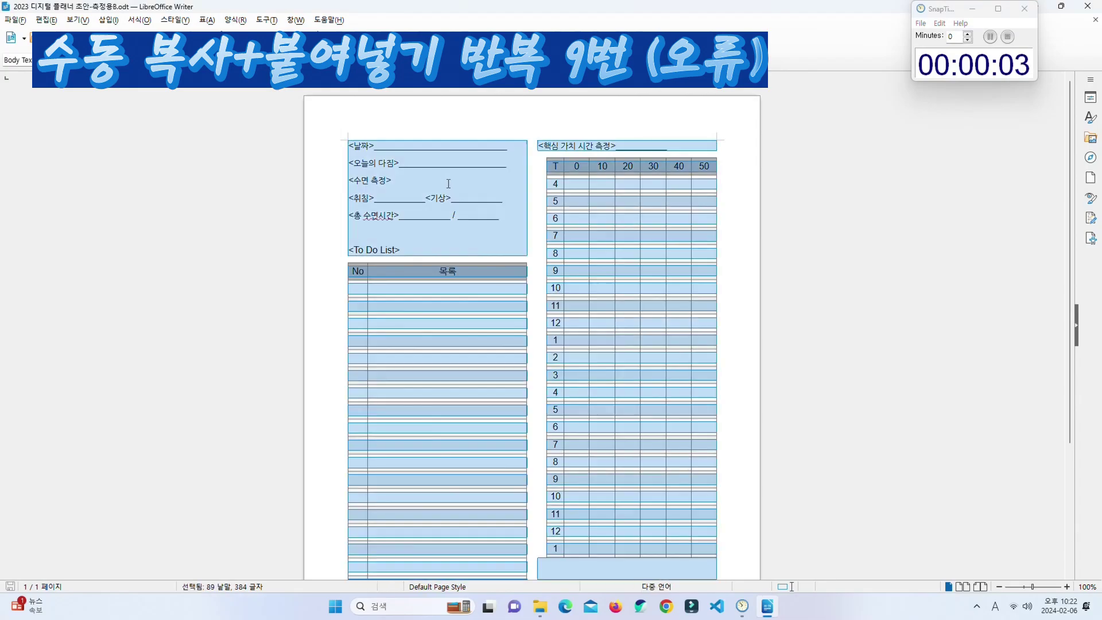
{"action": "key", "text": "ctrl+End"}
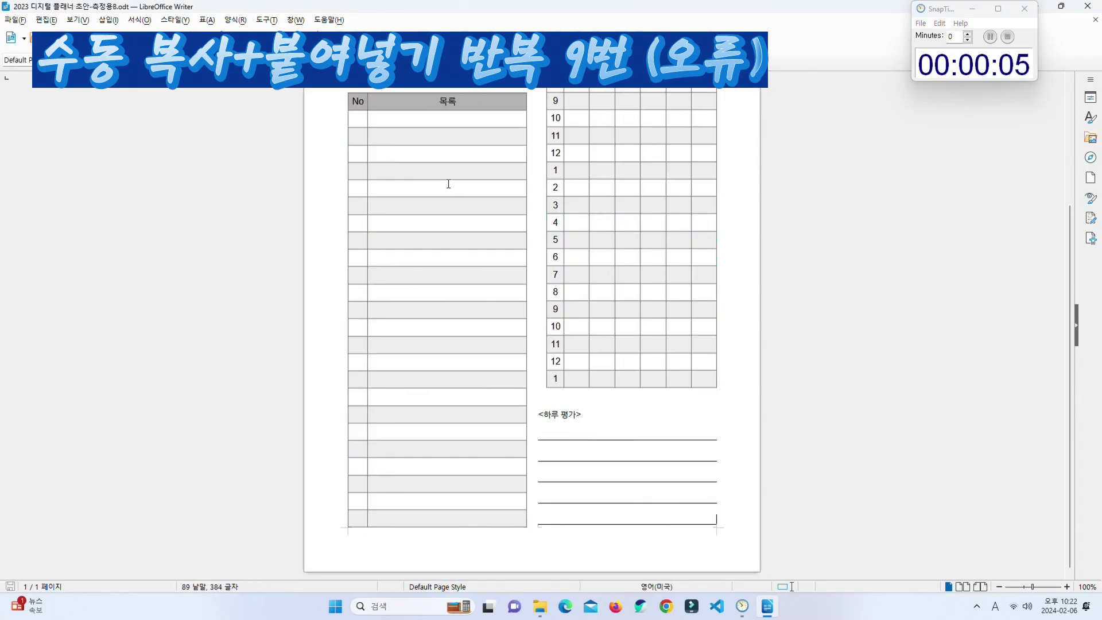
{"action": "key", "text": "ctrl+v"}
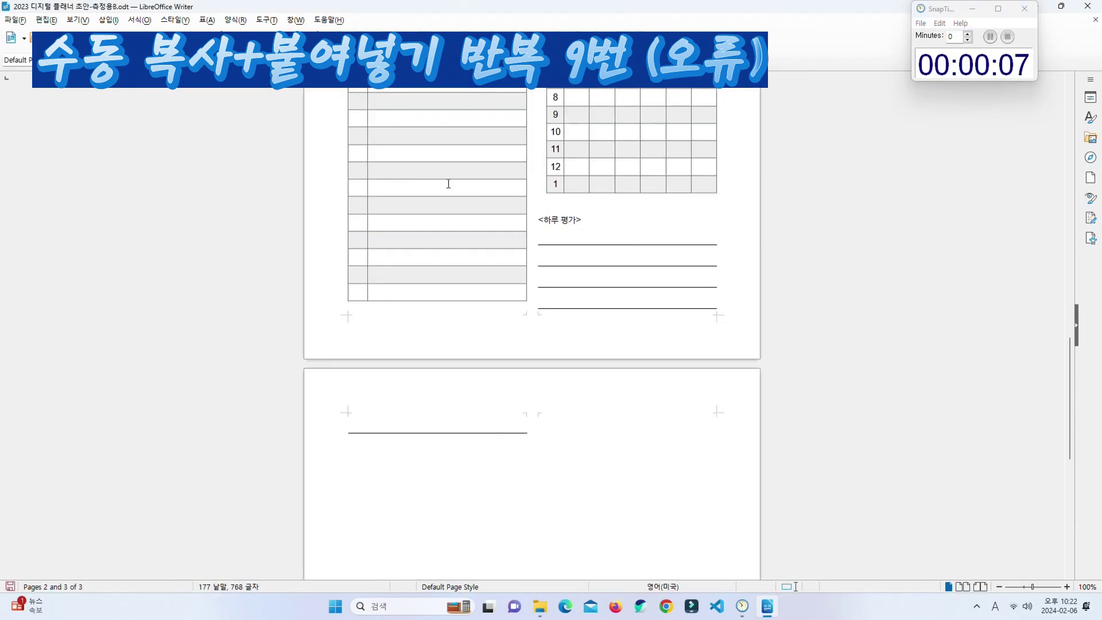
{"action": "scroll", "coordinate": [599, 272], "scroll_direction": "up", "scroll_amount": 15}
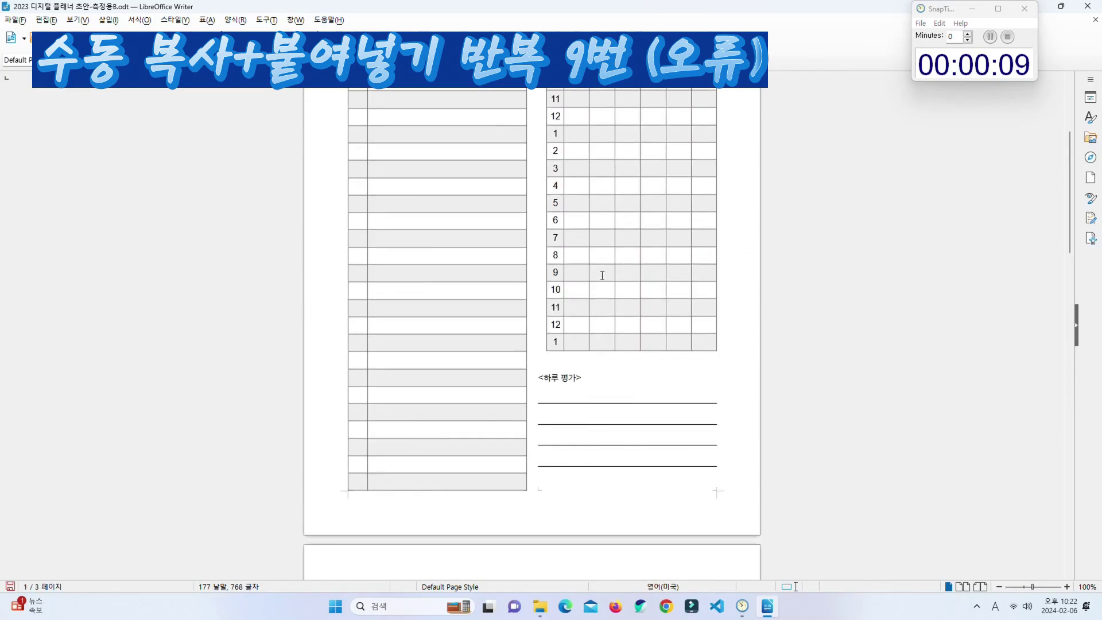
{"action": "scroll", "coordinate": [602, 275], "scroll_direction": "up", "scroll_amount": 6}
{"action": "scroll", "coordinate": [602, 275], "scroll_direction": "down", "scroll_amount": 12}
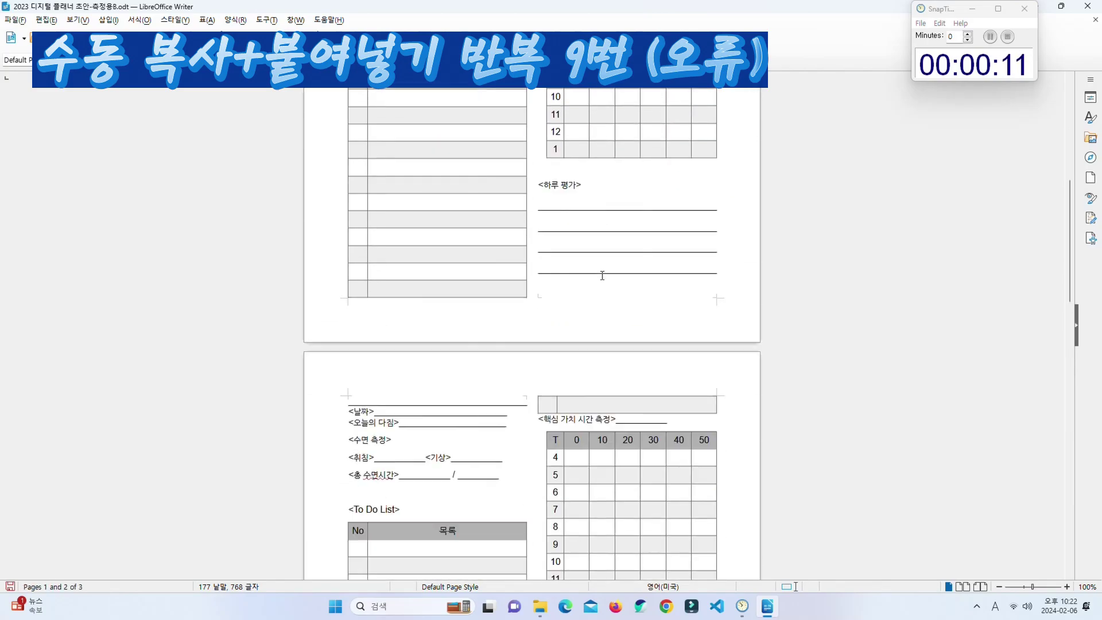
{"action": "scroll", "coordinate": [602, 275], "scroll_direction": "down", "scroll_amount": 12}
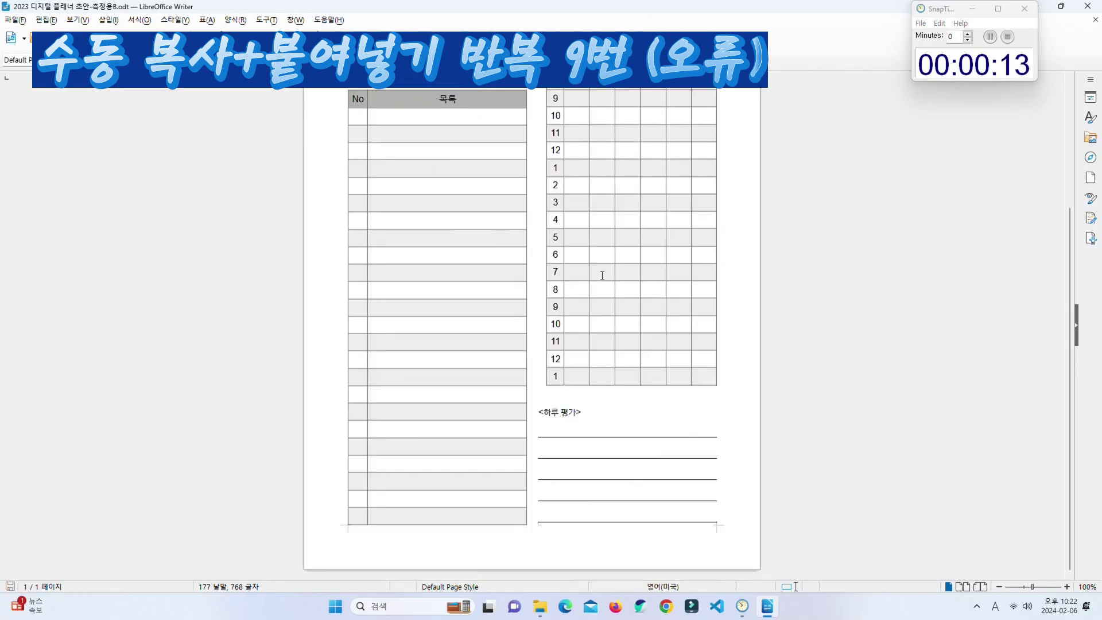
{"action": "scroll", "coordinate": [601, 275], "scroll_direction": "up", "scroll_amount": 5}
{"action": "scroll", "coordinate": [601, 275], "scroll_direction": "down", "scroll_amount": 5}
{"action": "scroll", "coordinate": [633, 379], "scroll_direction": "up", "scroll_amount": 5}
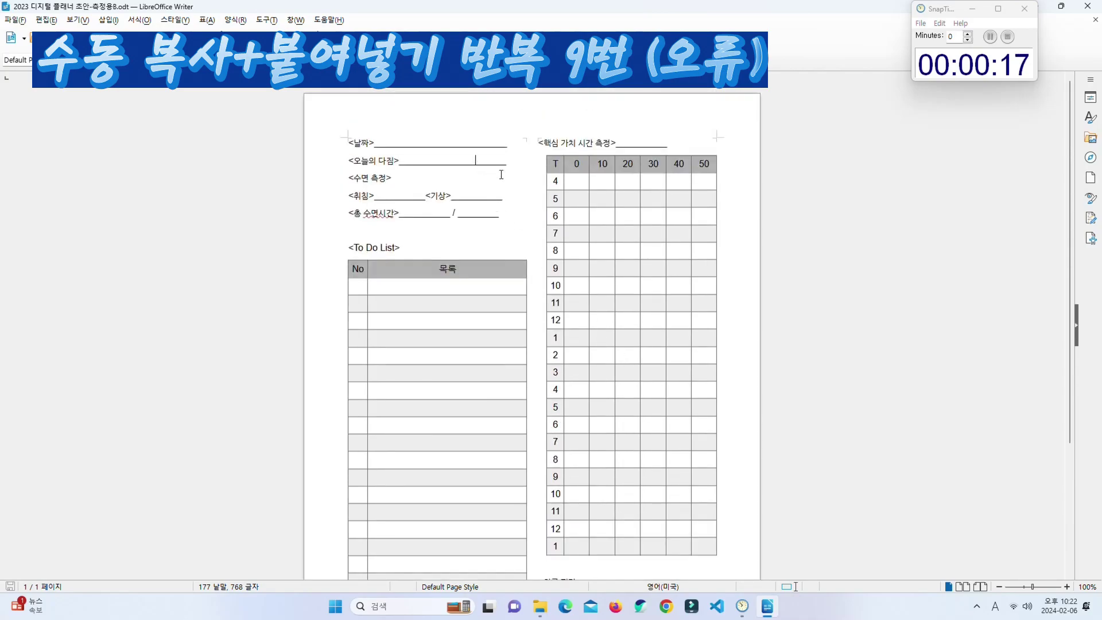
Step: Copy the entire content of the 측정용B planner document and paste it at the end of the page
{"action": "left_click", "coordinate": [705, 159]}
{"action": "key", "text": "ctrl+a"}
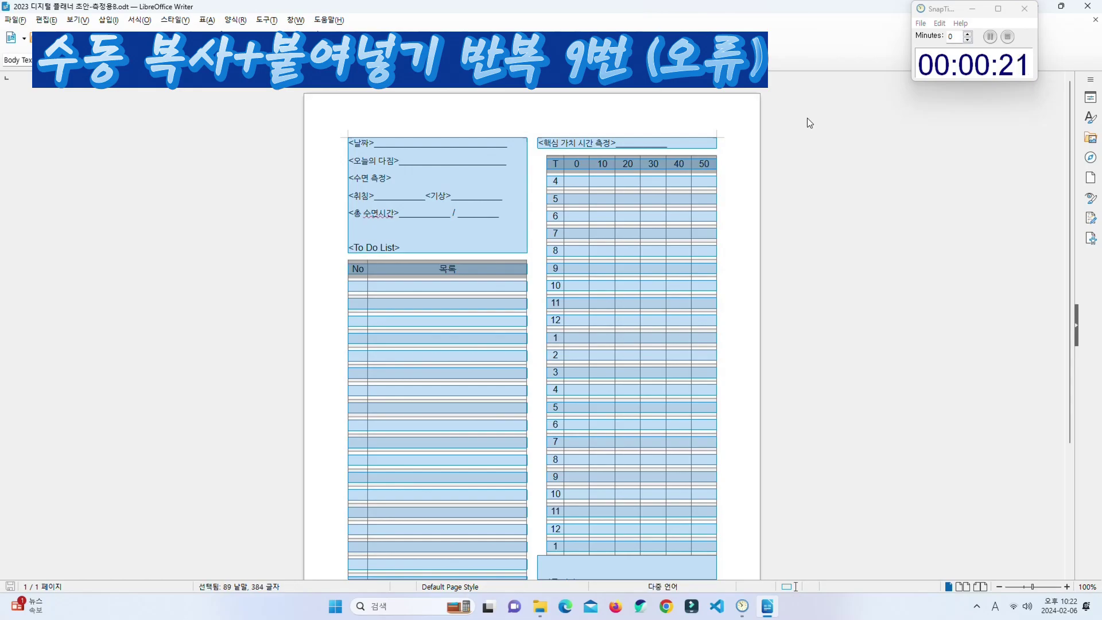
{"action": "key", "text": "ctrl+c"}
{"action": "key", "text": "ctrl+v"}
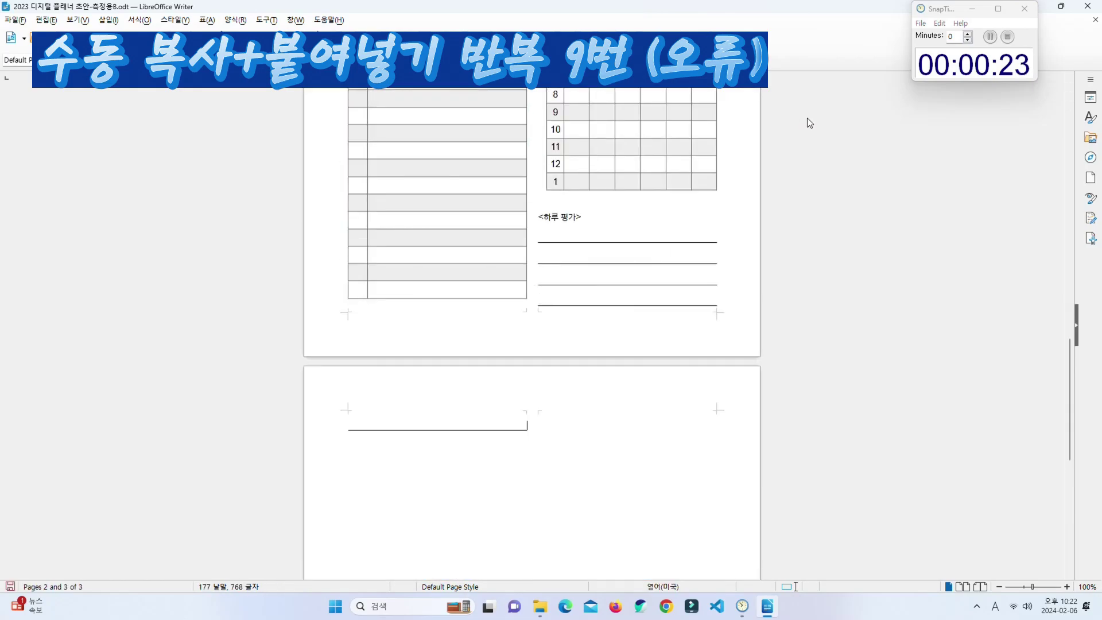
Step: Try to keep doubling the planner by copying the entire content and pasting it at the end without a page break
{"action": "key", "text": "ctrl+a"}
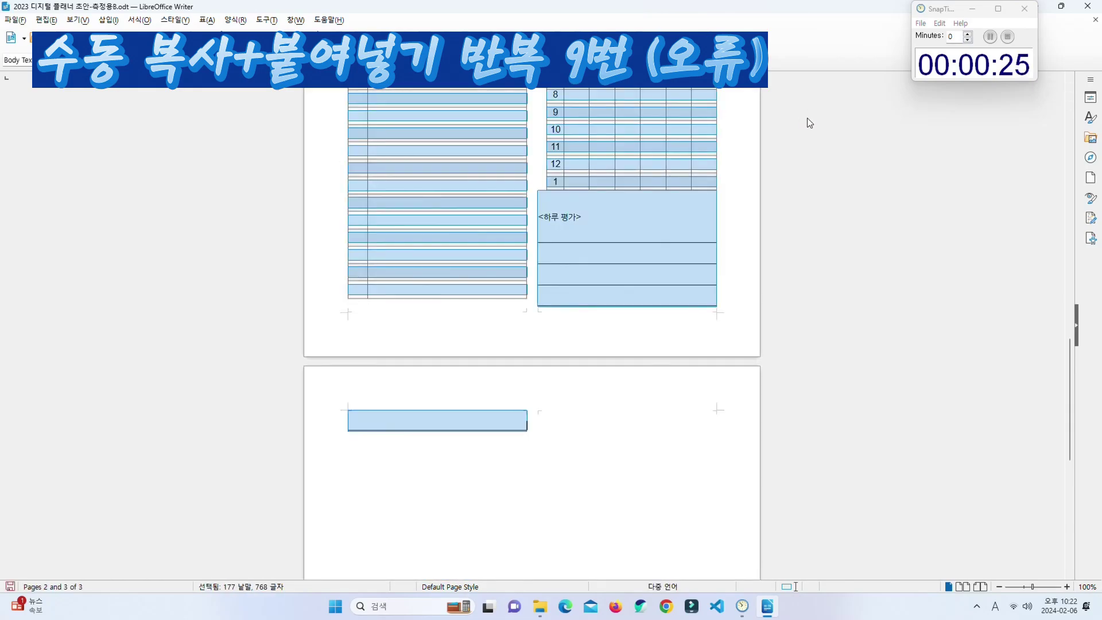
{"action": "key", "text": "ctrl+c"}
{"action": "key", "text": "ctrl+v"}
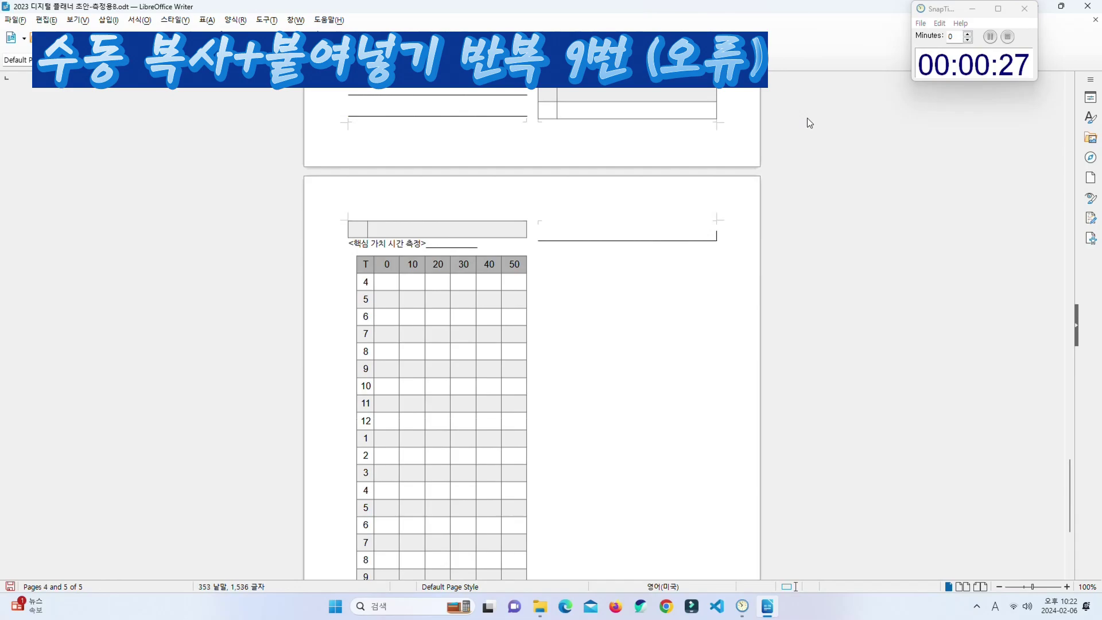
{"action": "key", "text": "ctrl+a"}
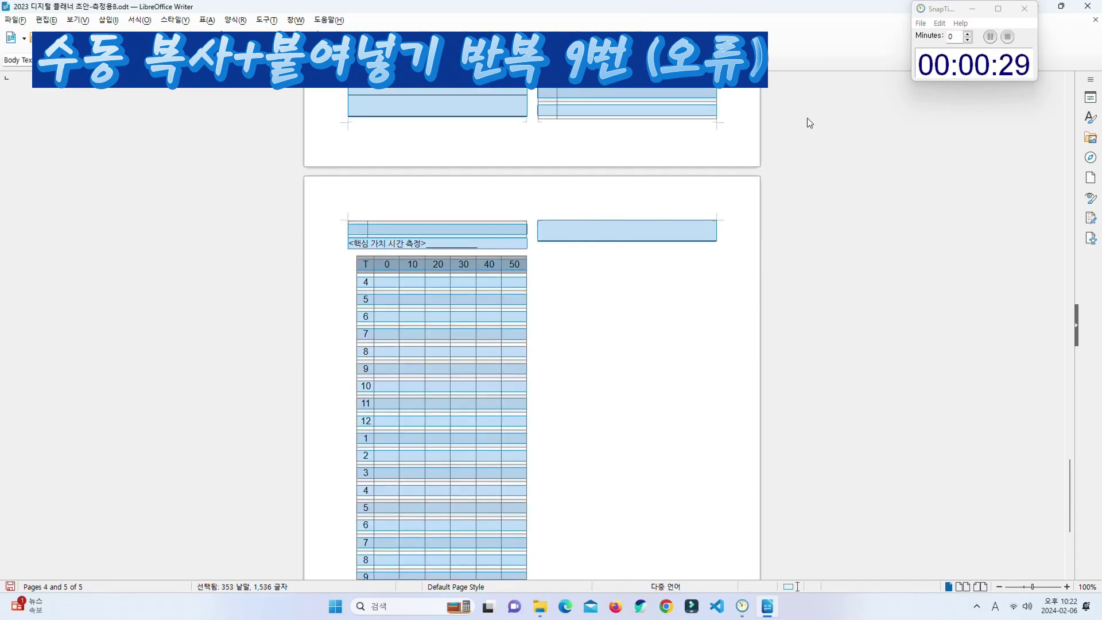
{"action": "key", "text": "ctrl+v"}
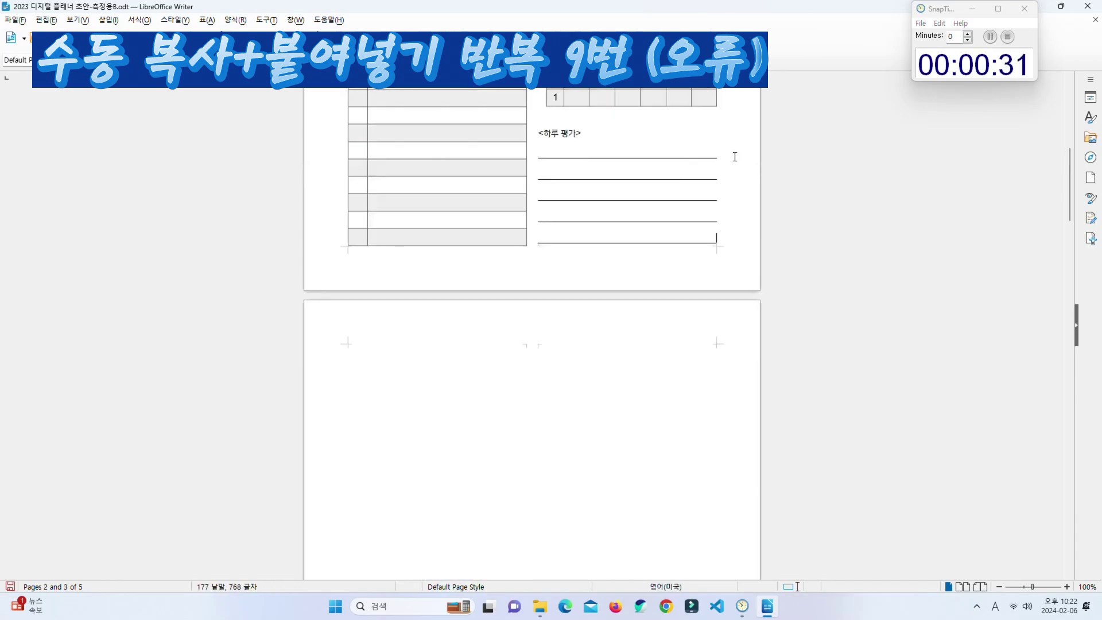
Step: Restore the planner to its original single page by undoing the pastes, then stop the stopwatch and reset it to zero
{"action": "left_click", "coordinate": [642, 180]}
{"action": "scroll", "coordinate": [731, 179], "scroll_direction": "up", "scroll_amount": 4}
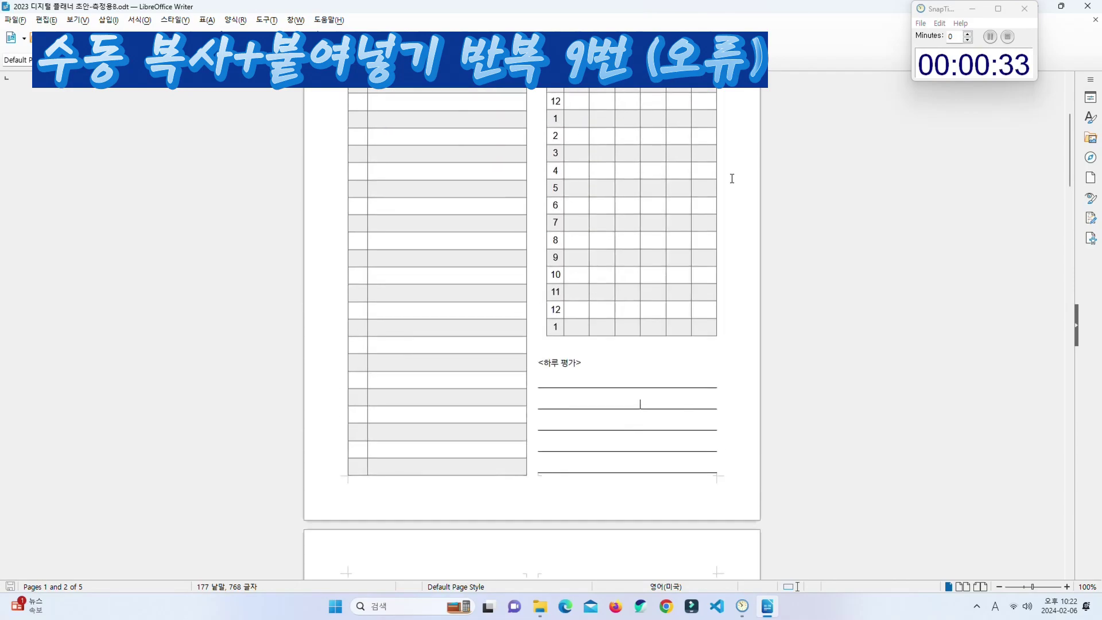
{"action": "scroll", "coordinate": [731, 179], "scroll_direction": "up", "scroll_amount": 5}
{"action": "left_click", "coordinate": [982, 79]}
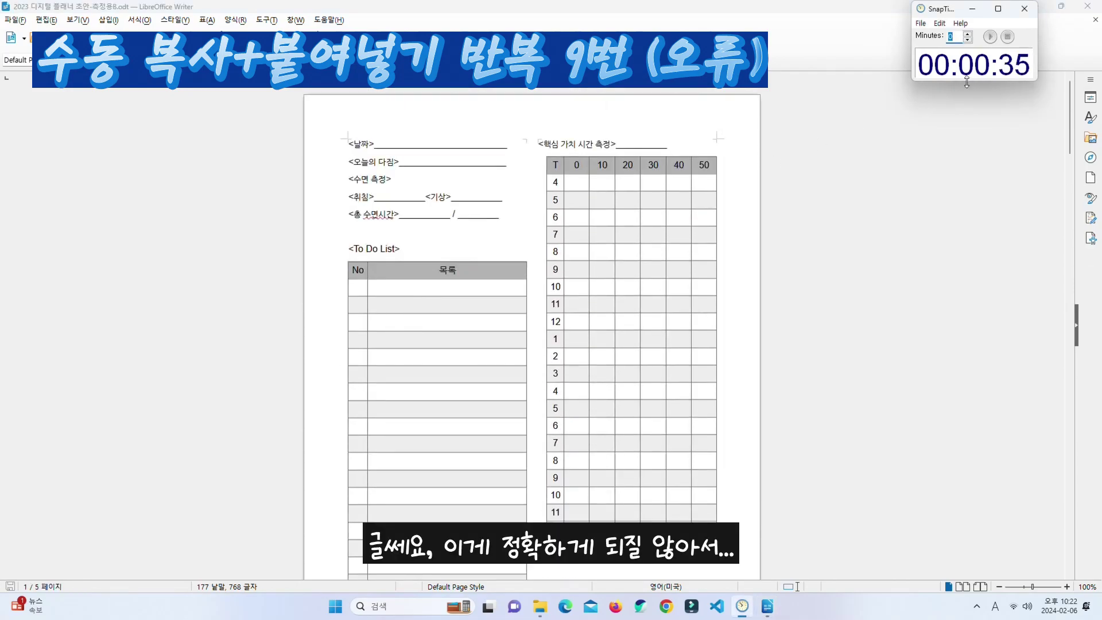
{"action": "left_click", "coordinate": [479, 175]}
{"action": "scroll", "coordinate": [541, 249], "scroll_direction": "down", "scroll_amount": 10}
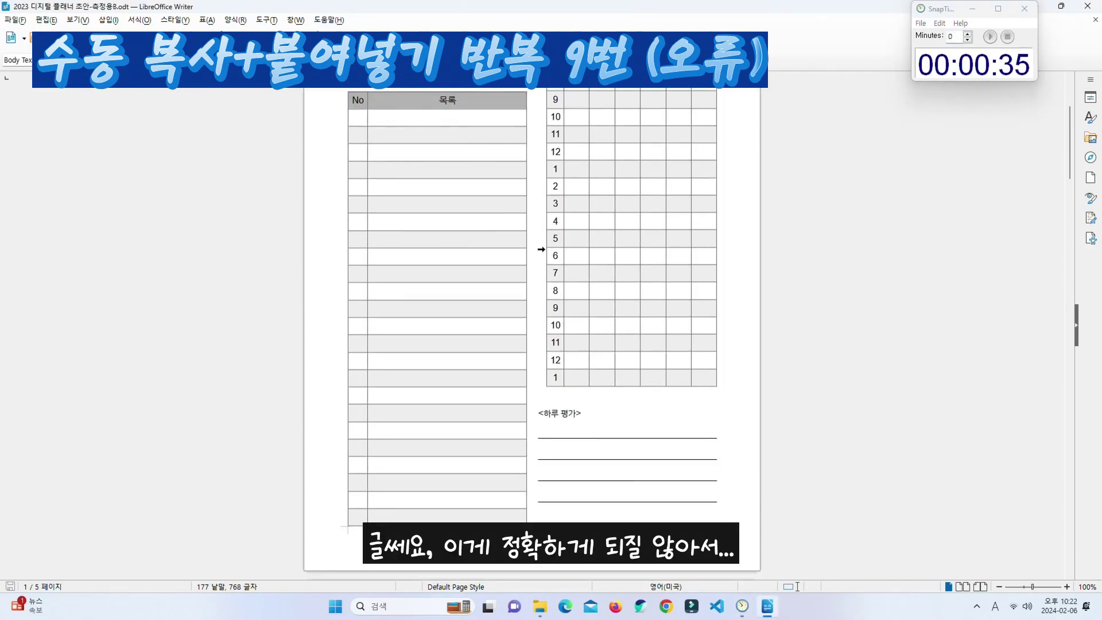
{"action": "scroll", "coordinate": [636, 270], "scroll_direction": "up", "scroll_amount": 10}
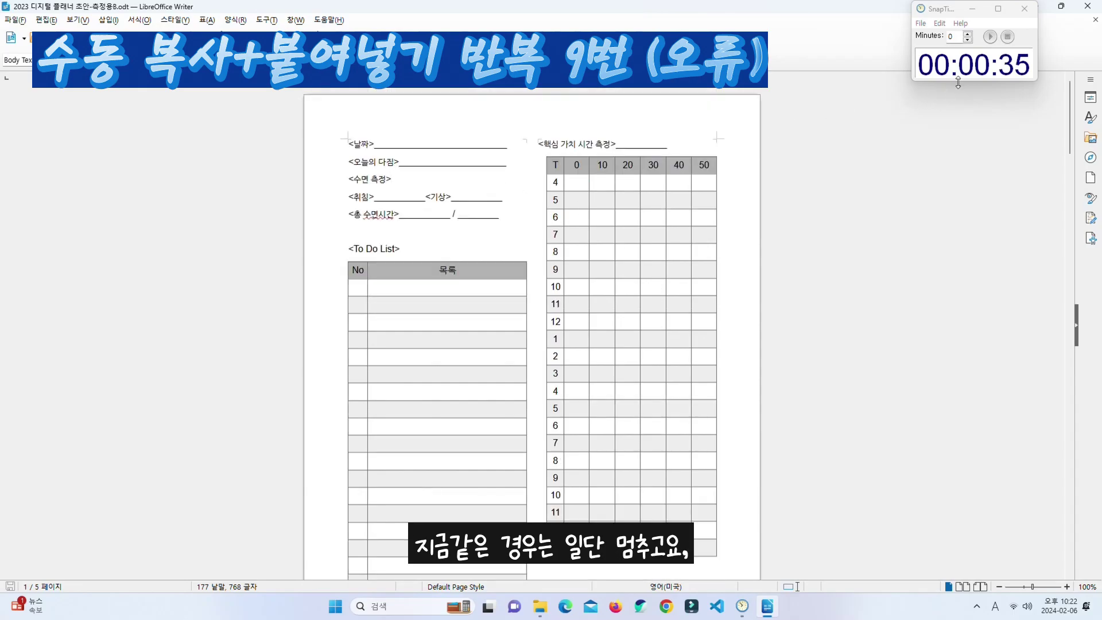
{"action": "left_click", "coordinate": [1007, 37]}
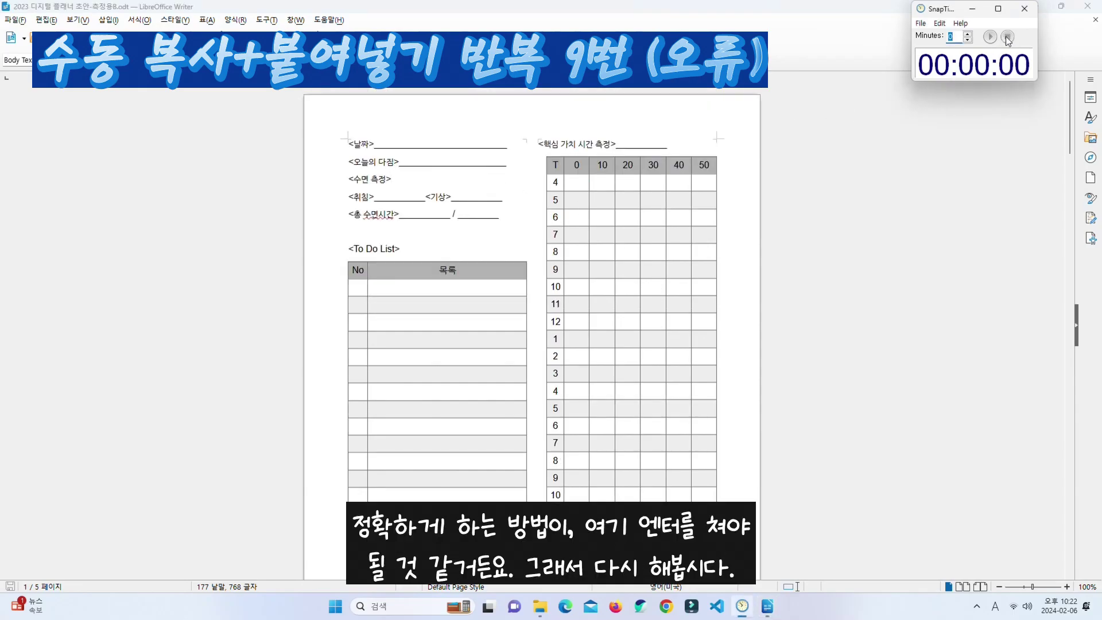
Step: Check the planner page down to its last line and start the stopwatch for a new manual copying run
{"action": "left_click", "coordinate": [399, 161]}
{"action": "scroll", "coordinate": [507, 206], "scroll_direction": "down", "scroll_amount": 10}
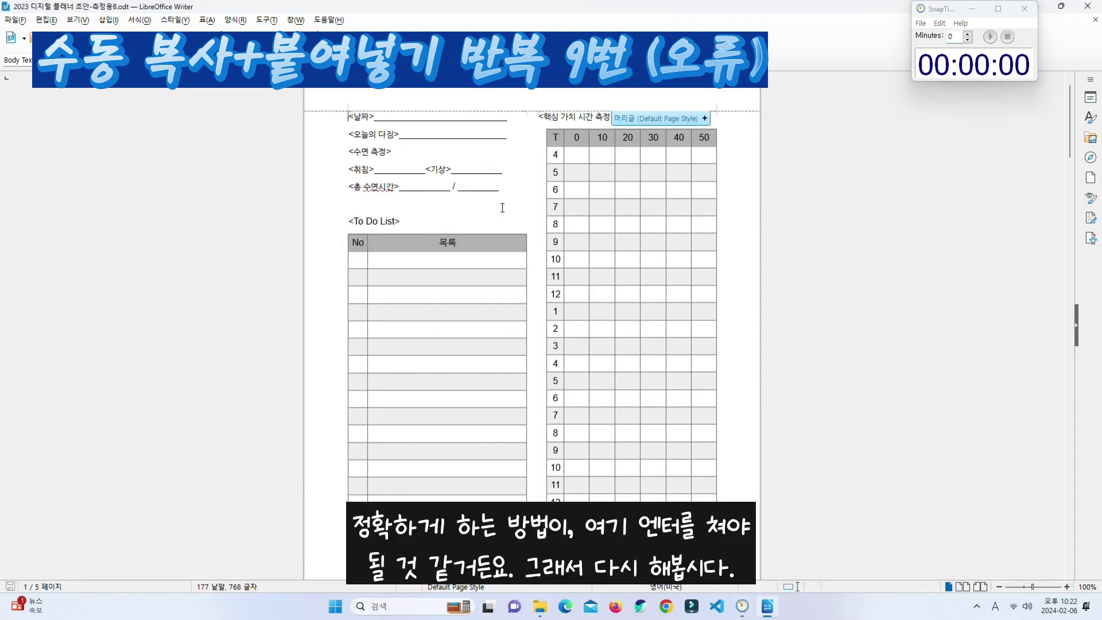
{"action": "left_click", "coordinate": [728, 381]}
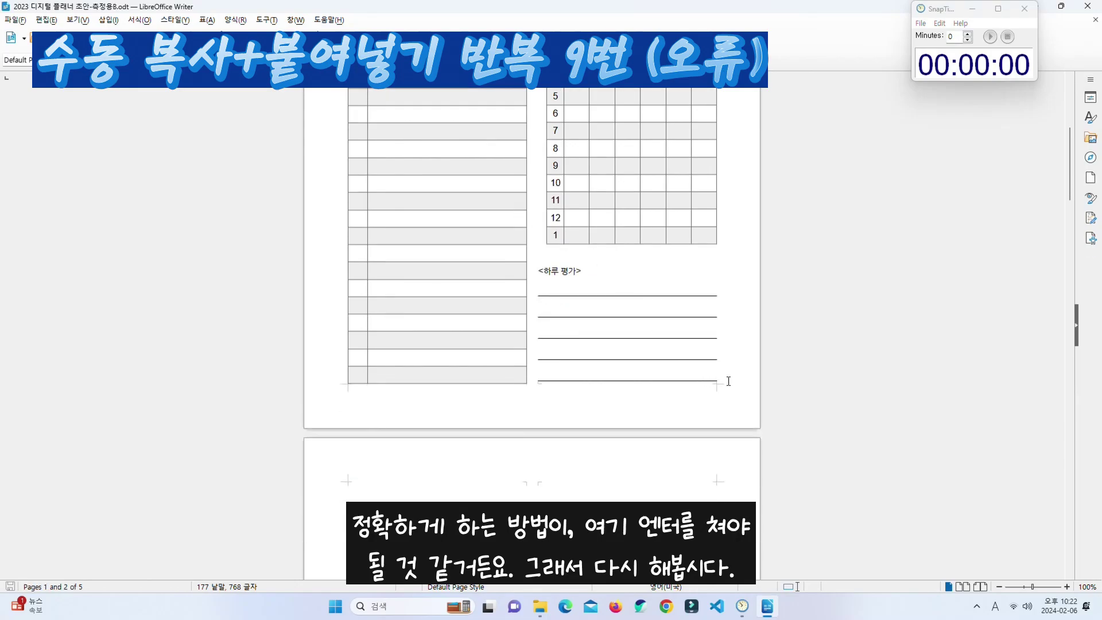
{"action": "scroll", "coordinate": [705, 295], "scroll_direction": "up", "scroll_amount": 10}
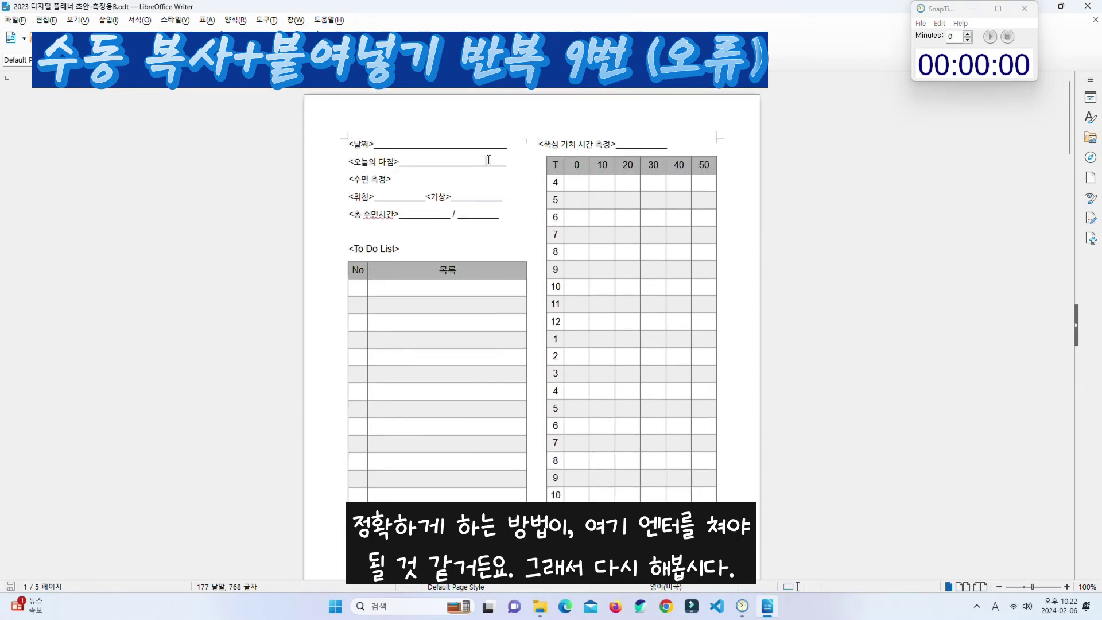
{"action": "left_click", "coordinate": [488, 160]}
{"action": "left_click", "coordinate": [957, 74]}
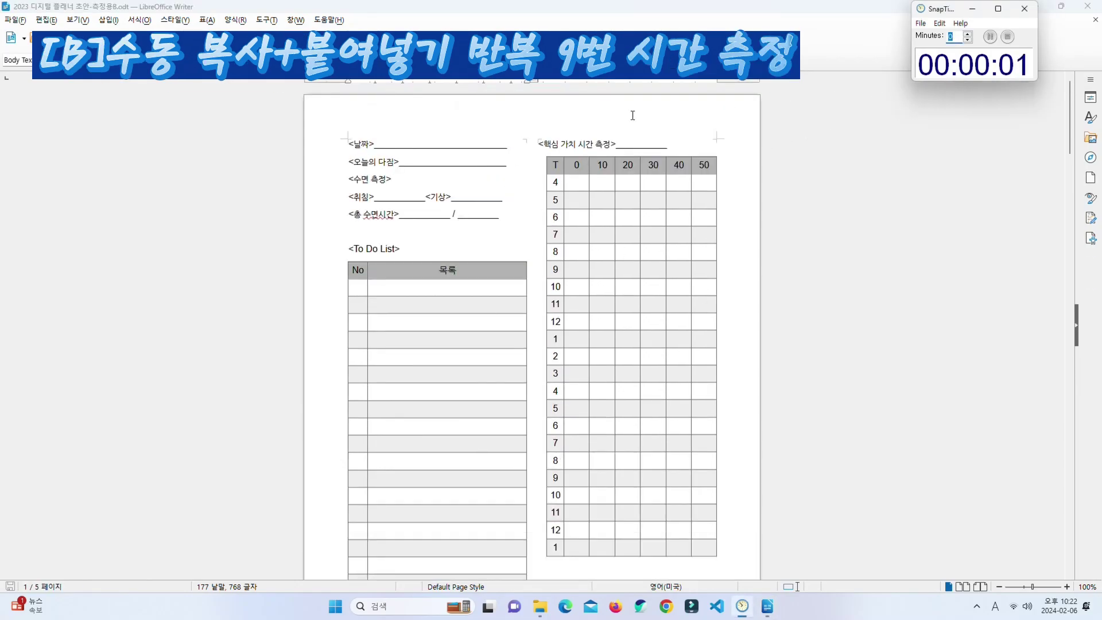
Step: Copy the whole planner page and paste it onto a new second page after a page break
{"action": "left_click", "coordinate": [424, 161]}
{"action": "key", "text": "ctrl+a"}
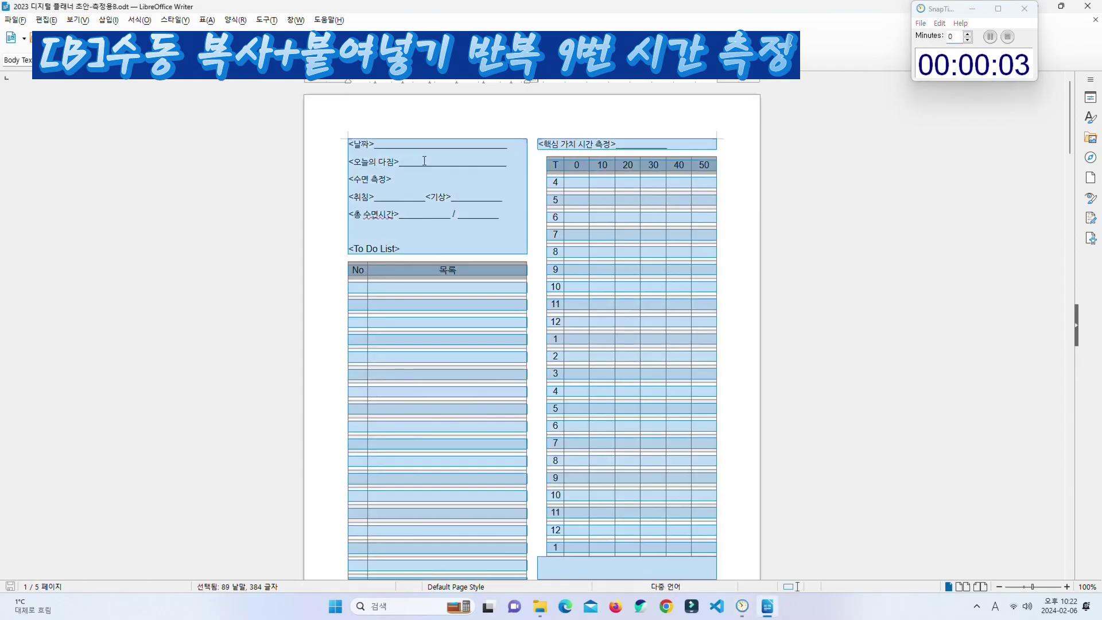
{"action": "key", "text": "ctrl+End"}
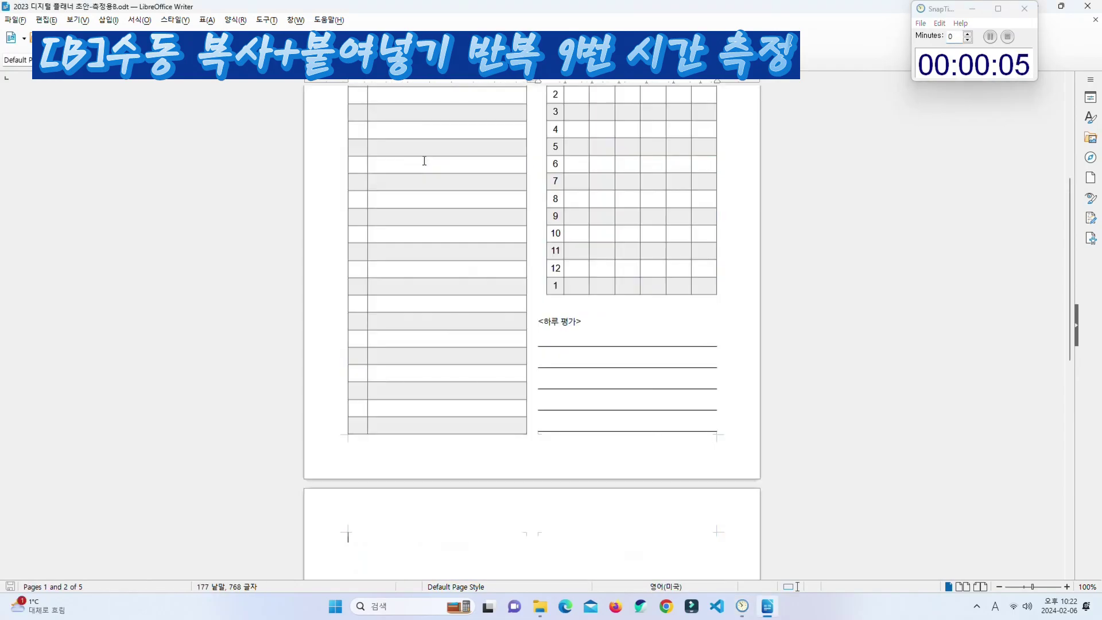
{"action": "scroll", "coordinate": [425, 165], "scroll_direction": "up", "scroll_amount": 3}
{"action": "key", "text": "ctrl+v"}
Step: Double the document twice to 8 pages, copying all content and pasting it on a new page at the end each time
{"action": "key", "text": "ctrl+a"}
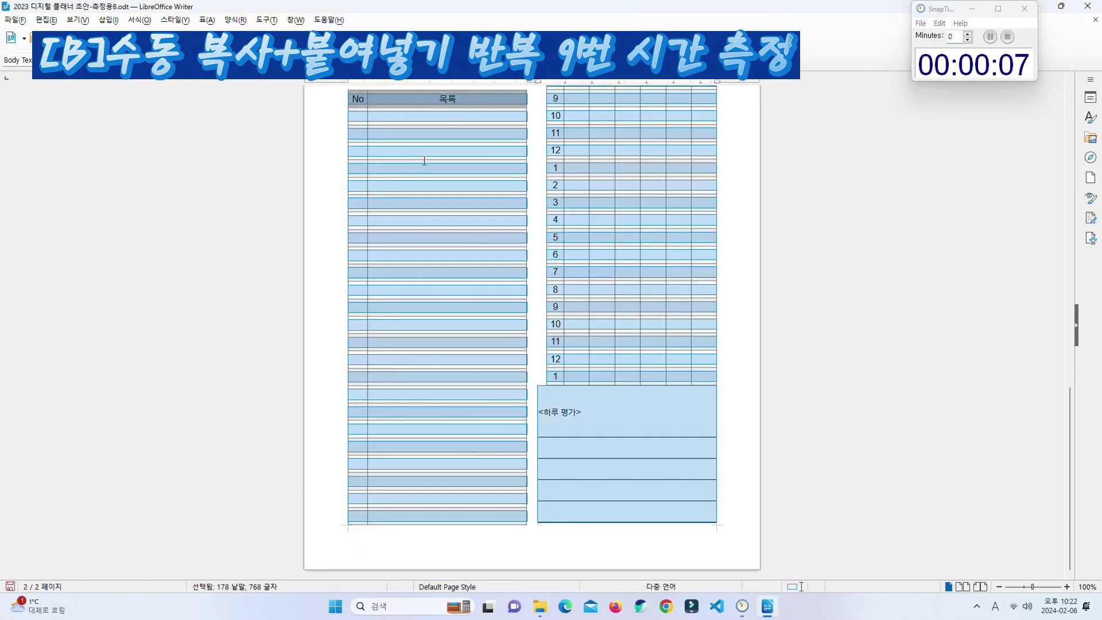
{"action": "key", "text": "ctrl+End"}
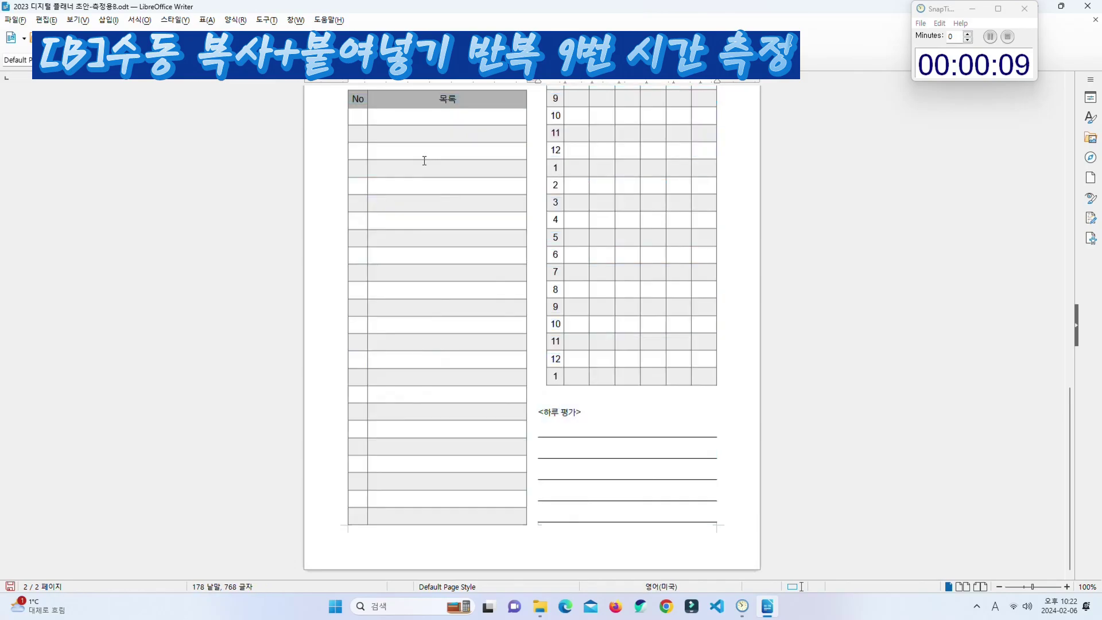
{"action": "key", "text": "ctrl+v"}
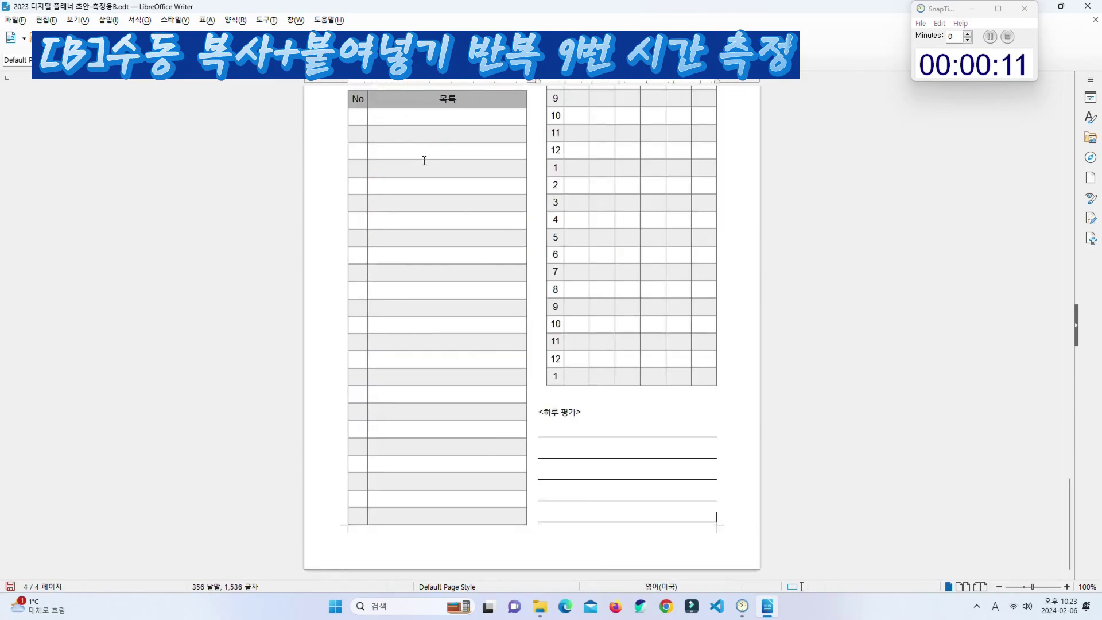
{"action": "key", "text": "ctrl+a"}
{"action": "key", "text": "ctrl+End"}
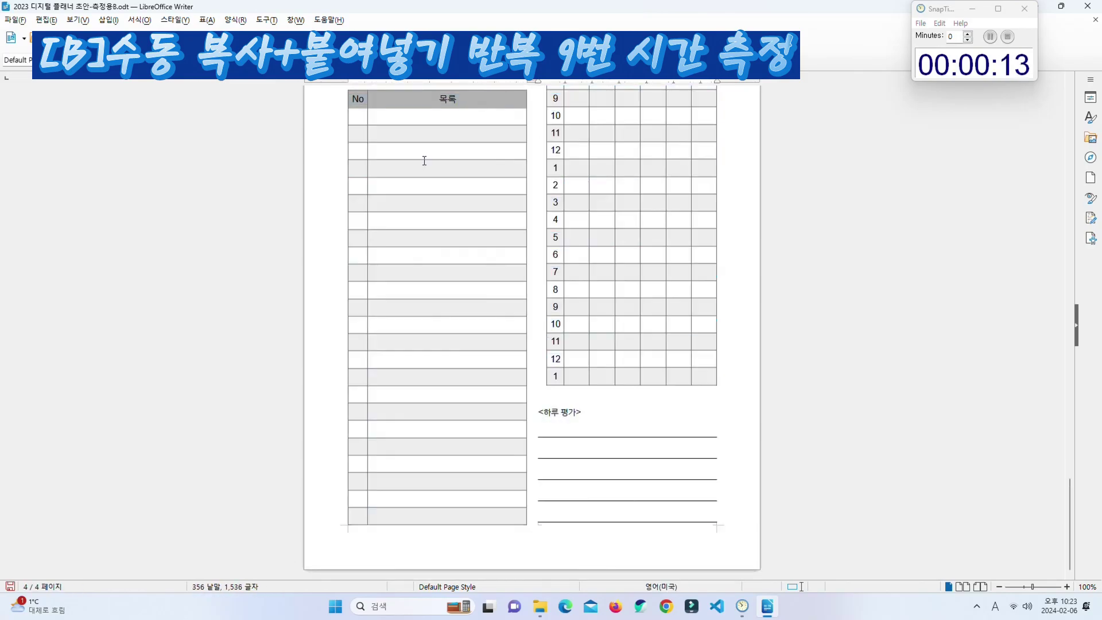
{"action": "key", "text": "ctrl+v"}
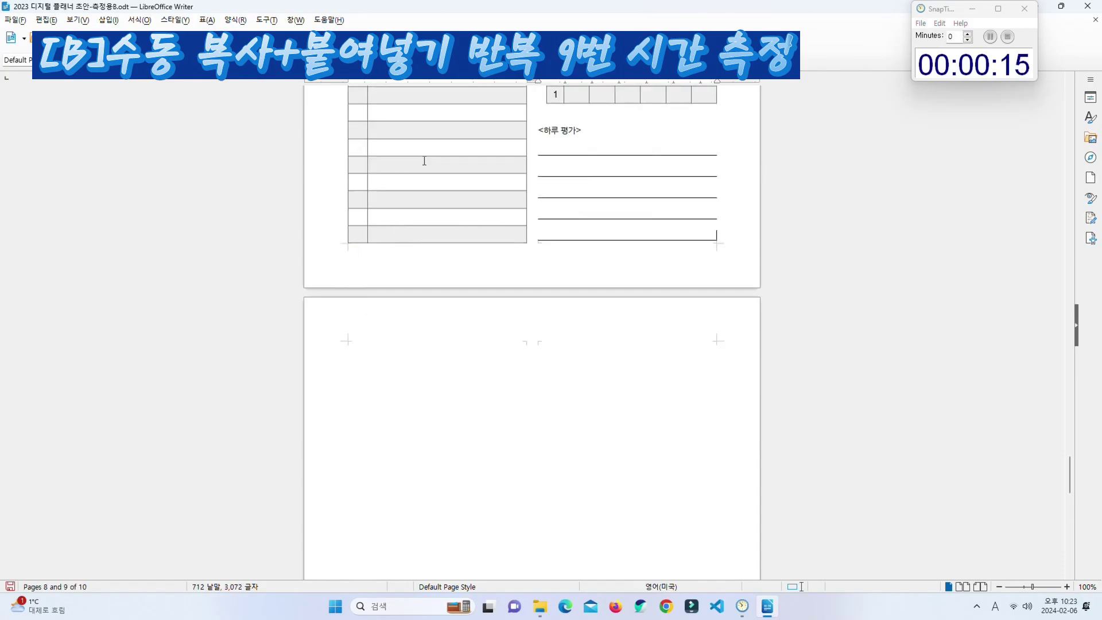
Step: Copy all pages and paste them on a new page at the end, two times over, to reach 32 pages
{"action": "key", "text": "ctrl+a"}
{"action": "left_click", "coordinate": [425, 160]}
{"action": "key", "text": "ctrl+End"}
{"action": "key", "text": "ctrl+v"}
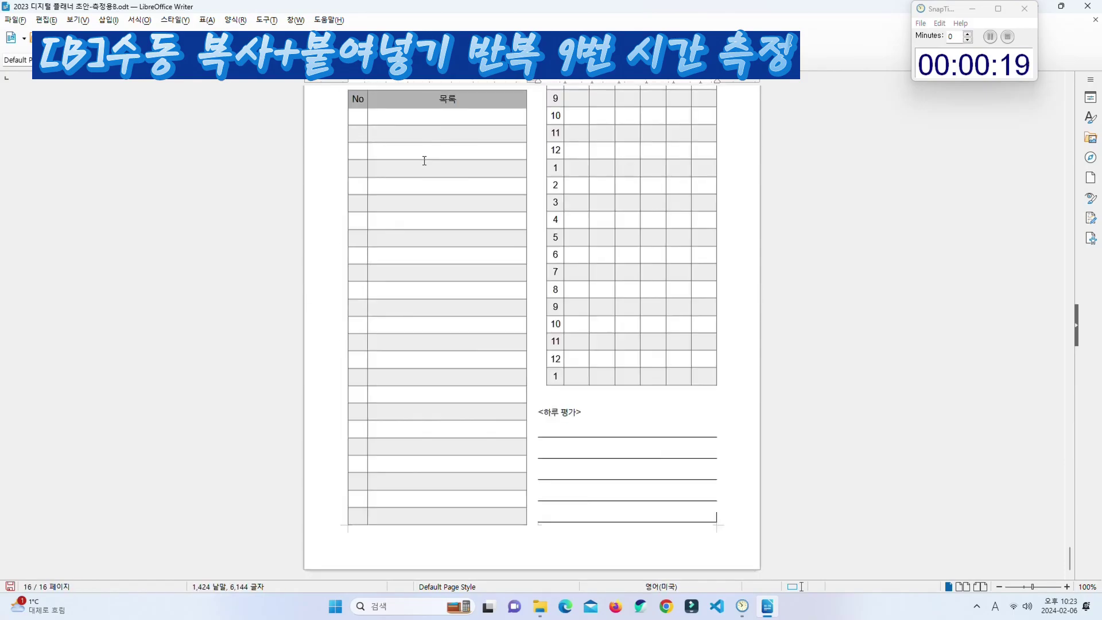
{"action": "key", "text": "ctrl+a"}
{"action": "left_click", "coordinate": [425, 160]}
{"action": "key", "text": "ctrl+End"}
{"action": "key", "text": "ctrl+v"}
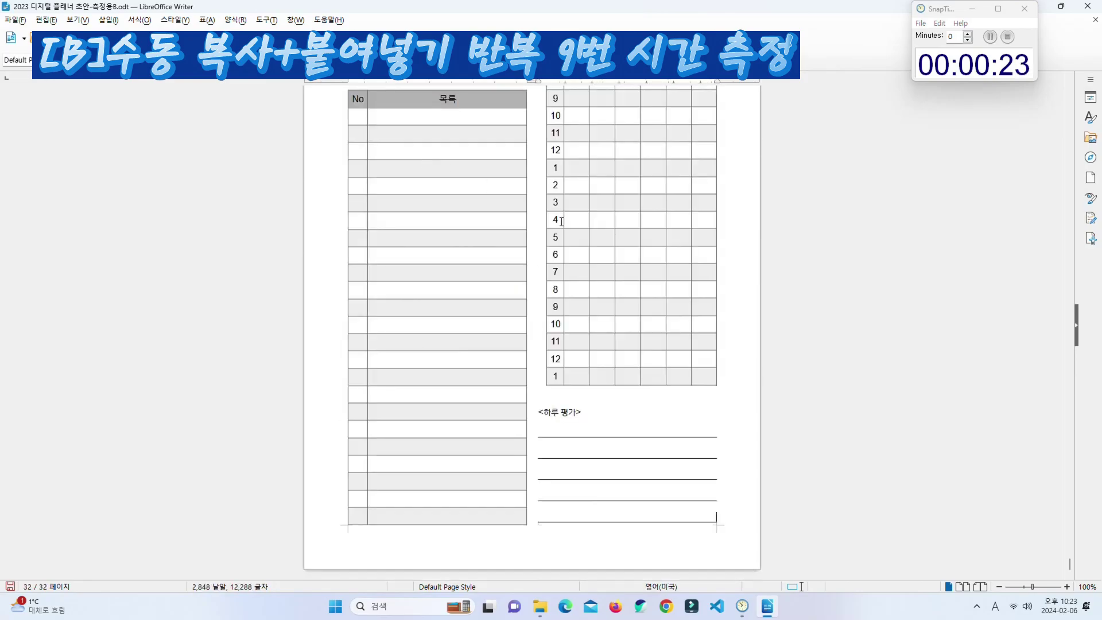
Step: Copy the 32 planner pages and paste them after a page break at the end to make 64 pages
{"action": "left_click_drag", "start_coordinate": [1069, 565], "coordinate": [1071, 576]}
{"action": "key", "text": "ctrl+a"}
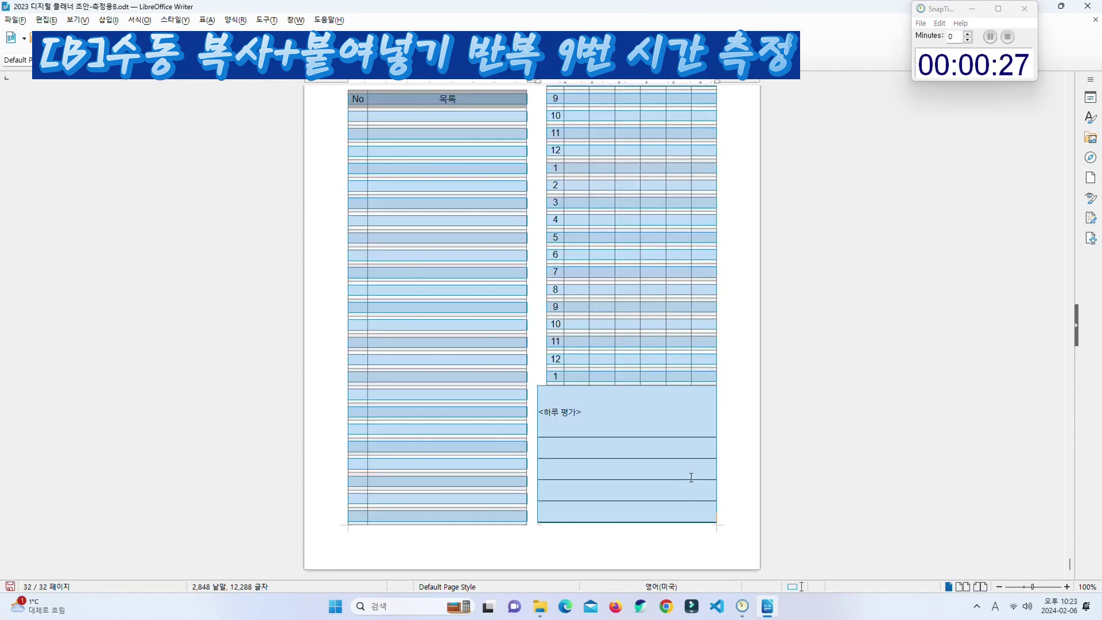
{"action": "key", "text": "ctrl+End"}
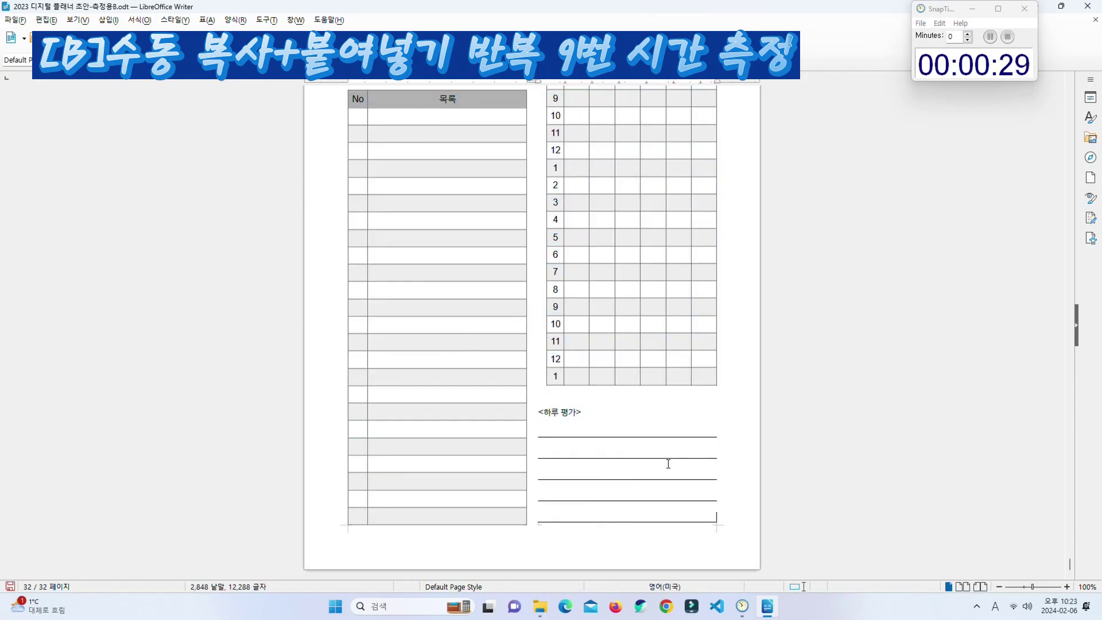
{"action": "key", "text": "ctrl+Return"}
{"action": "key", "text": "ctrl+v"}
Step: Copy the 64 planner pages and paste them after a page break at the end to make 128 pages
{"action": "key", "text": "ctrl+a"}
{"action": "key", "text": "ctrl+c"}
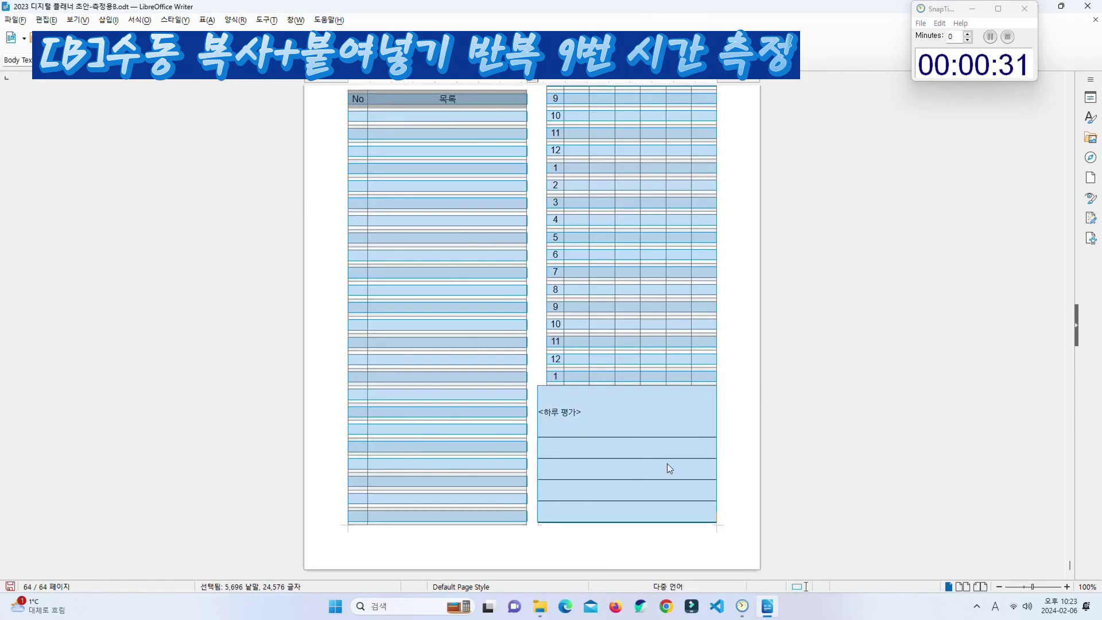
{"action": "key", "text": "ctrl+End"}
{"action": "key", "text": "ctrl+Return"}
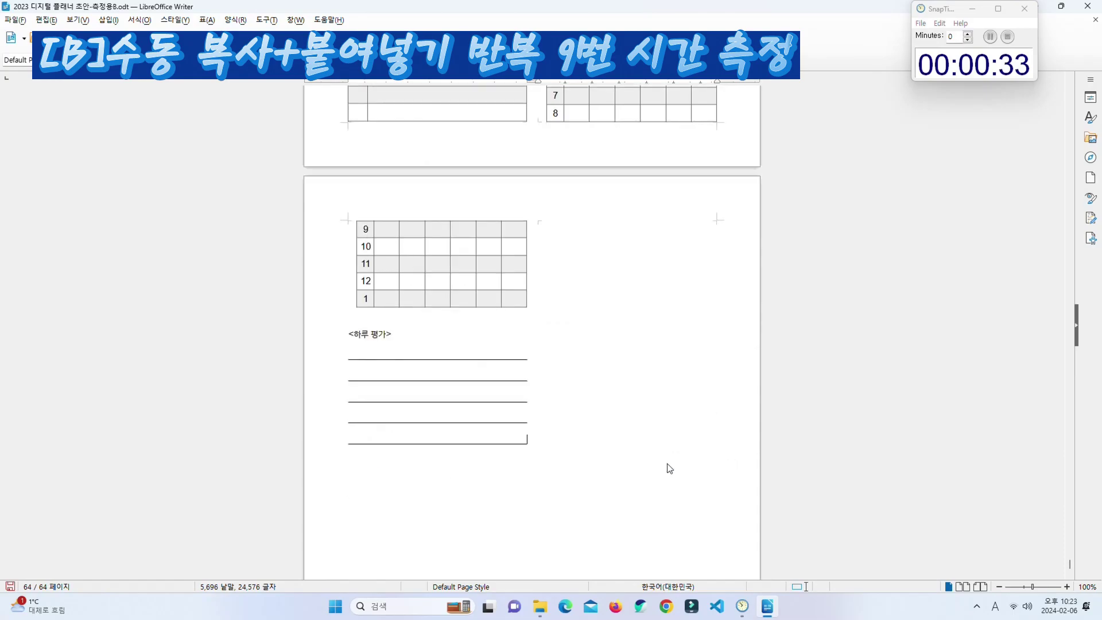
{"action": "key", "text": "ctrl+v"}
Step: Copy the 128 planner pages and paste them after a page break at the end to make 256 pages
{"action": "key", "text": "ctrl+a"}
{"action": "key", "text": "ctrl+c"}
{"action": "key", "text": "ctrl+End"}
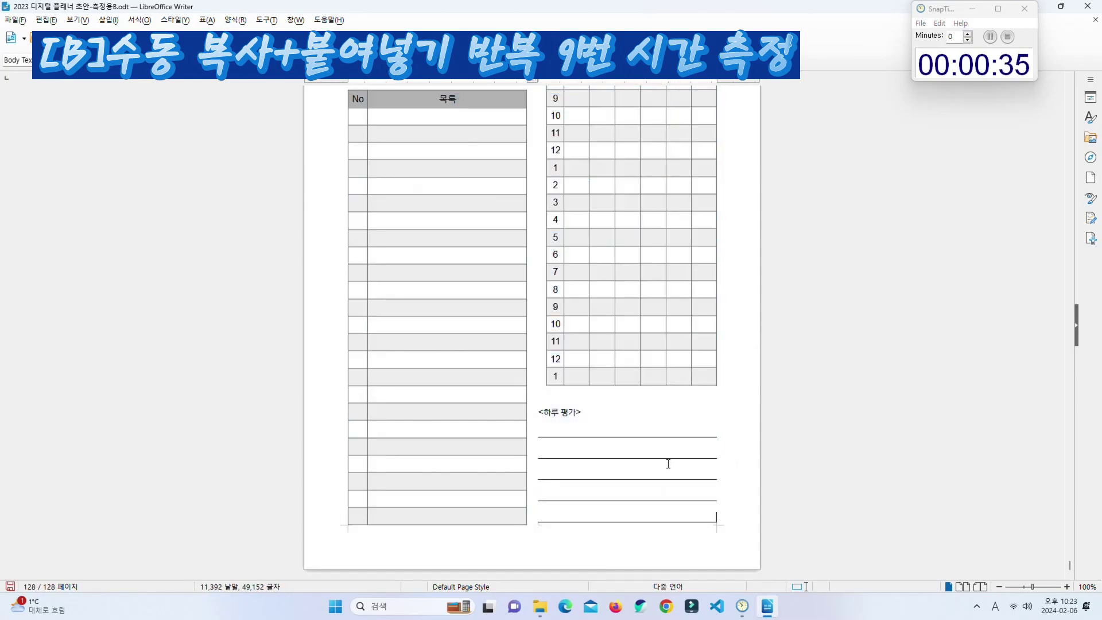
{"action": "key", "text": "ctrl+Return"}
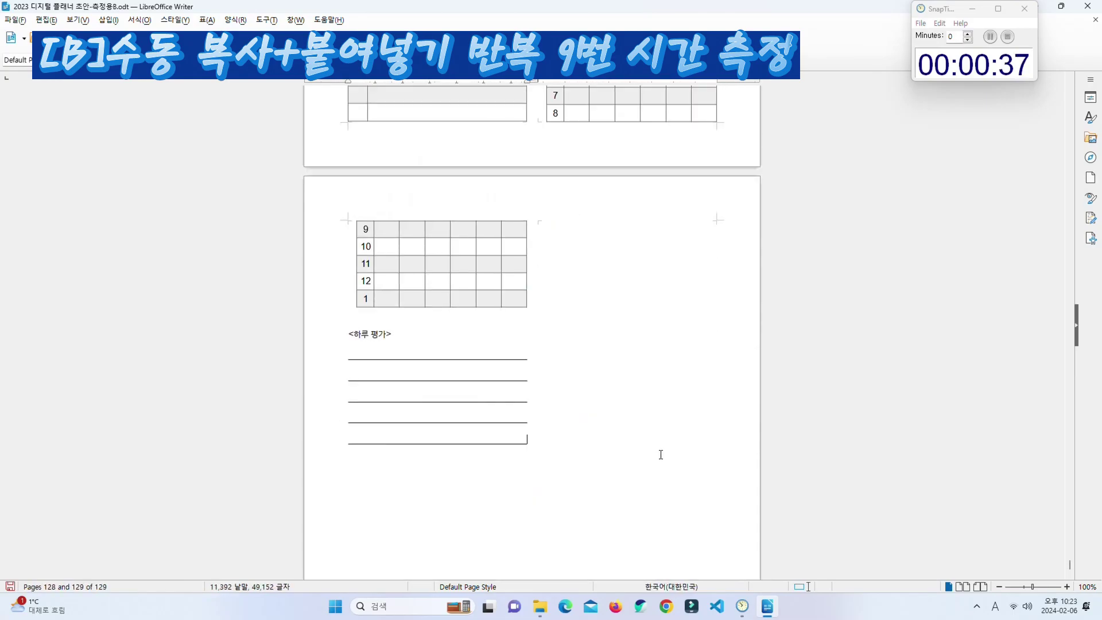
{"action": "key", "text": "ctrl+v"}
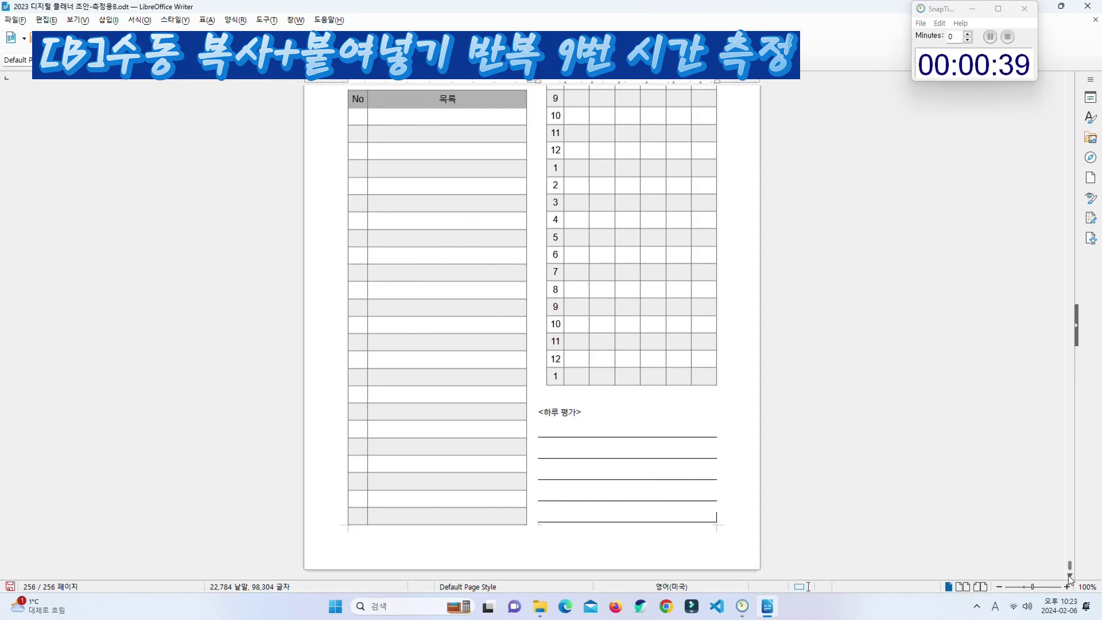
Step: Paste a copy of all 256 pages after a page break at the end to make 512 pages, and stop the stopwatch
{"action": "left_click_drag", "start_coordinate": [1071, 570], "coordinate": [1070, 571]}
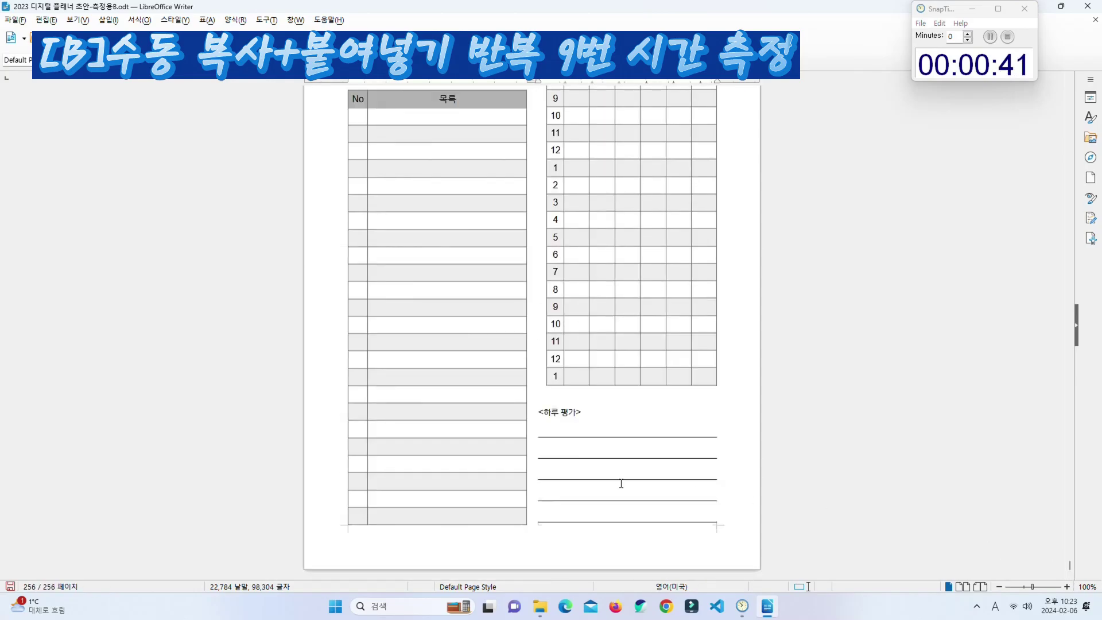
{"action": "key", "text": "ctrl+a"}
{"action": "key", "text": "ctrl+c"}
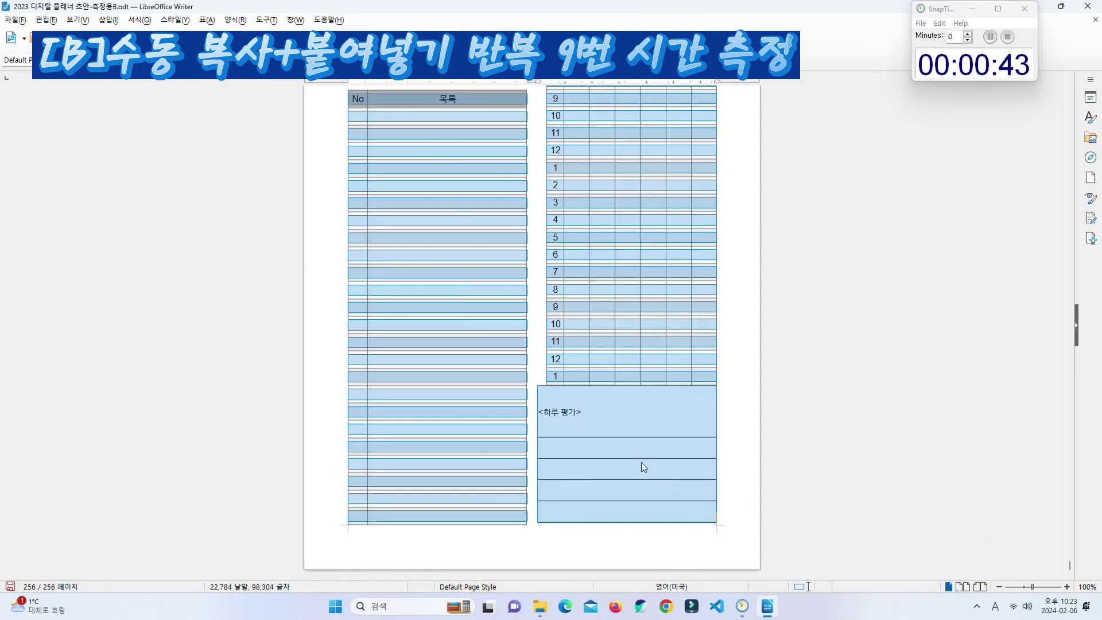
{"action": "key", "text": "ctrl+End"}
{"action": "key", "text": "ctrl+v"}
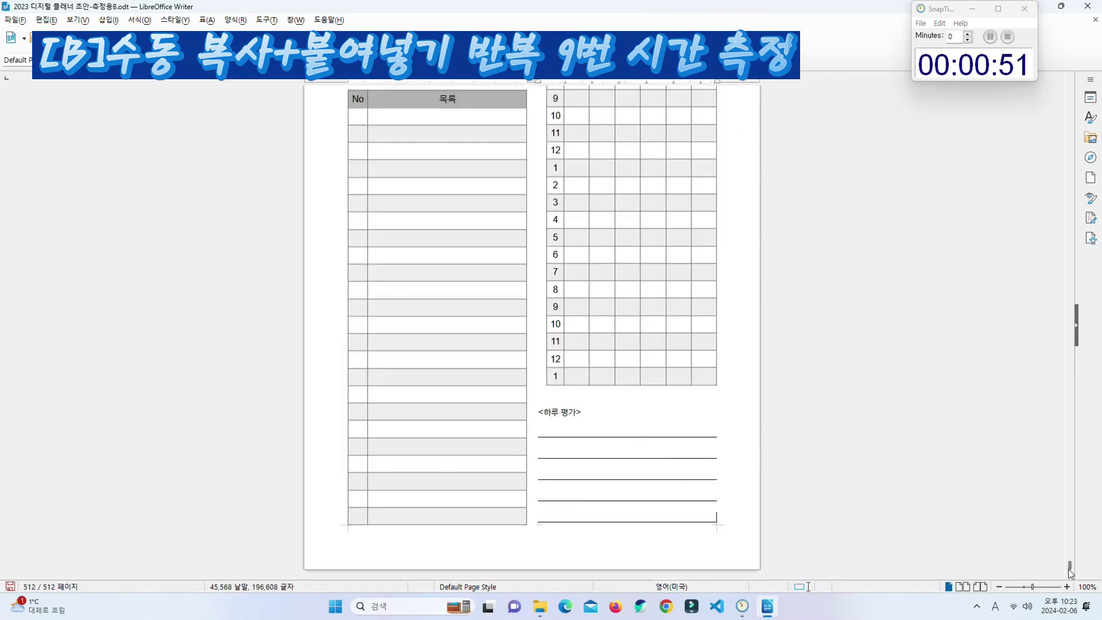
{"action": "left_click_drag", "start_coordinate": [1070, 572], "coordinate": [1065, 74]}
{"action": "left_click", "coordinate": [991, 70]}
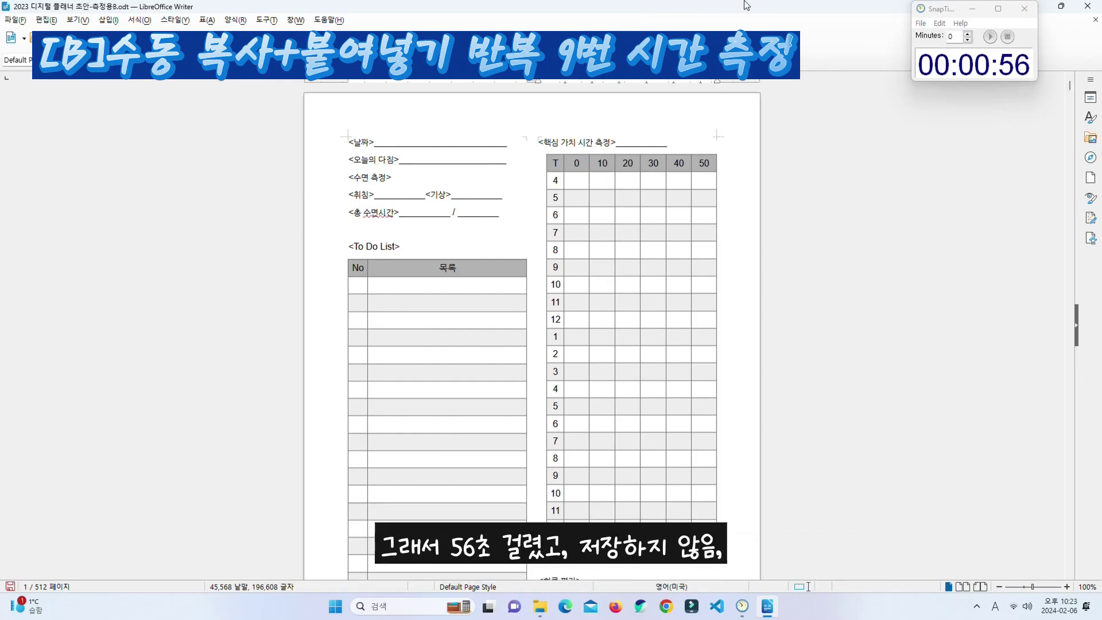
Step: Close 2023 디지털 플래너 초안-측정용B.odt without saving and select 2023 디지털 플래너 초안-측정용C.odt in the pdf_직접제작_플래너 folder
{"action": "left_click", "coordinate": [1088, 6]}
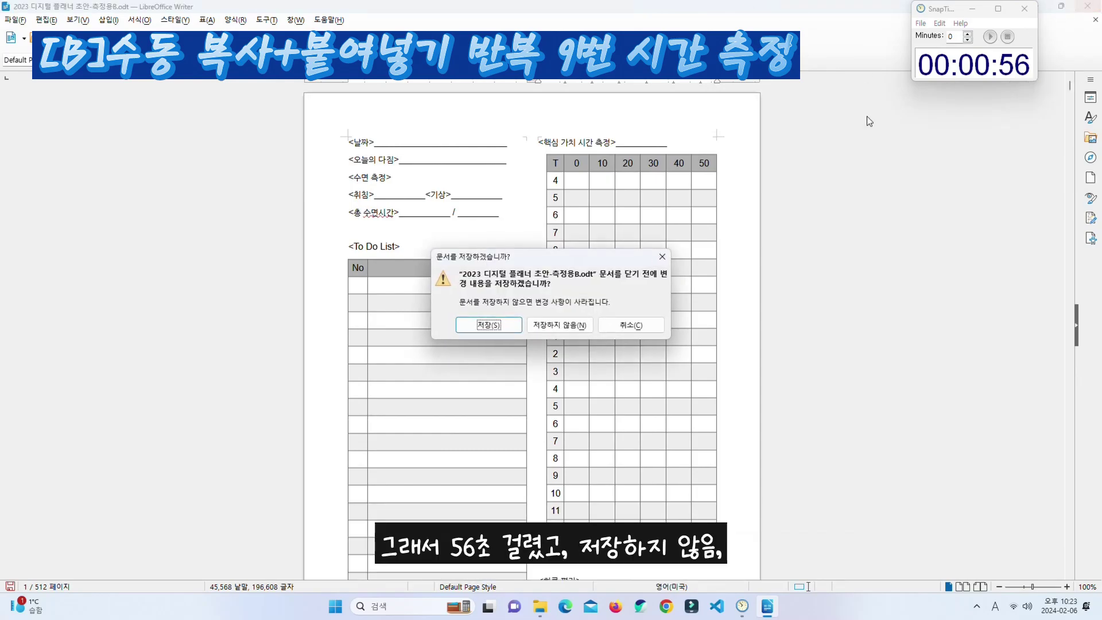
{"action": "left_click", "coordinate": [580, 326]}
{"action": "left_click", "coordinate": [463, 373]}
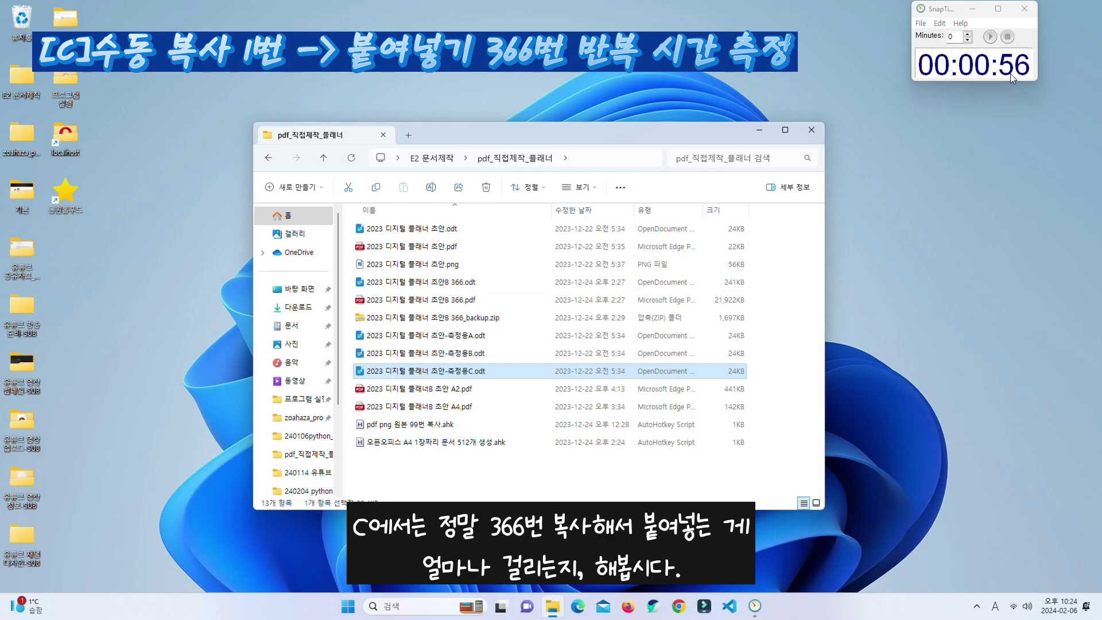
Step: Open 2023 디지털 플래너 초안-측정용C.odt and reset the stopwatch to 00:00:00
{"action": "key", "text": "Return"}
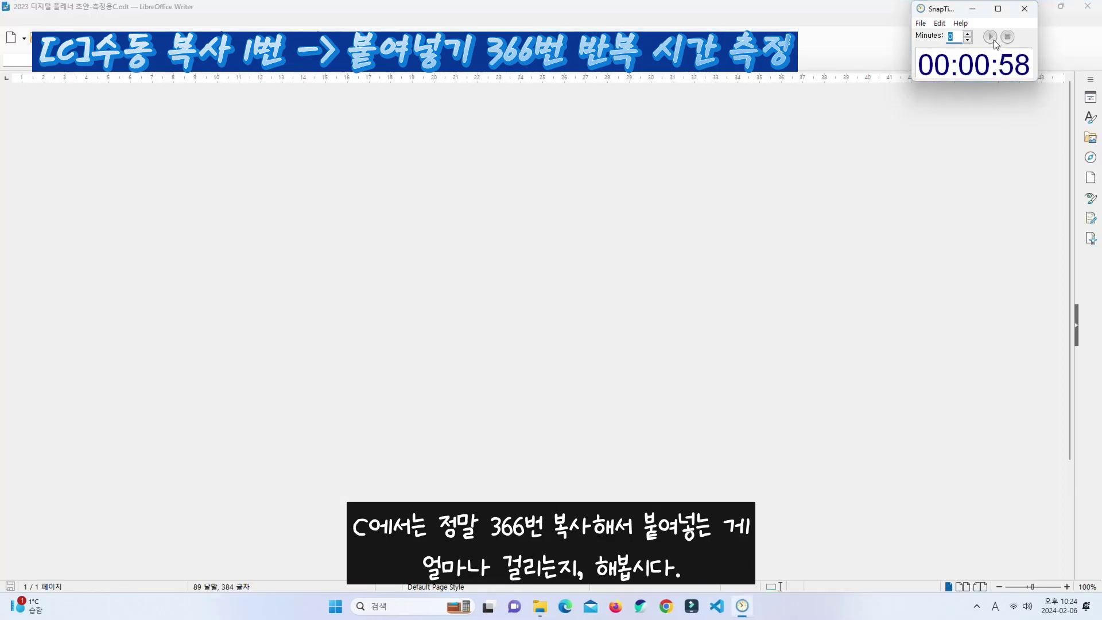
{"action": "left_click", "coordinate": [1006, 38]}
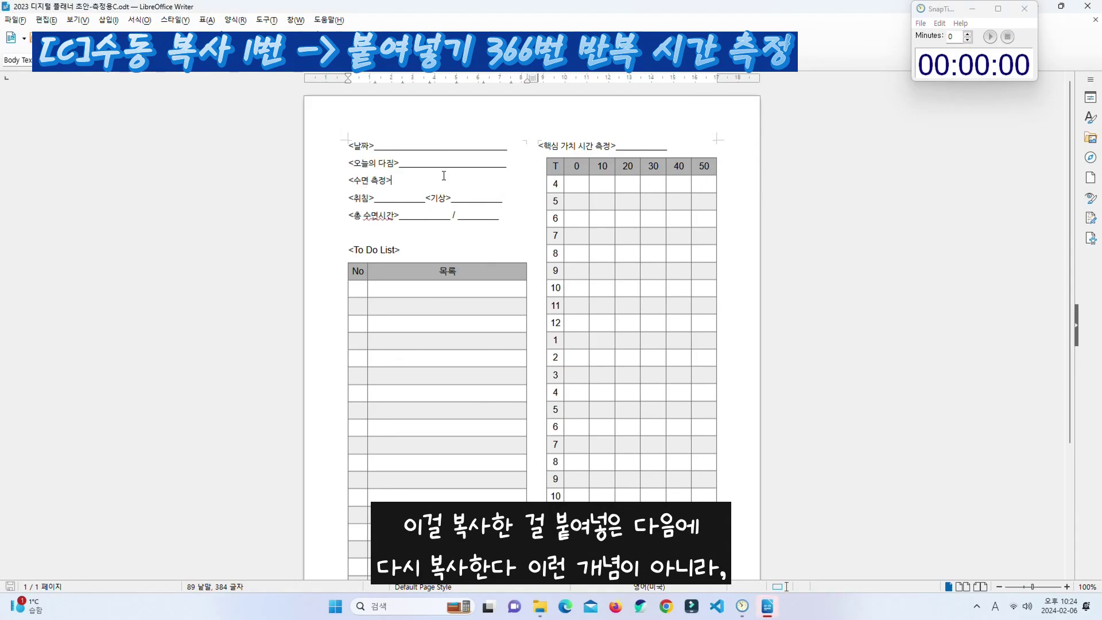
{"action": "scroll", "coordinate": [527, 191], "scroll_direction": "down", "scroll_amount": 6}
{"action": "scroll", "coordinate": [527, 191], "scroll_direction": "up", "scroll_amount": 6}
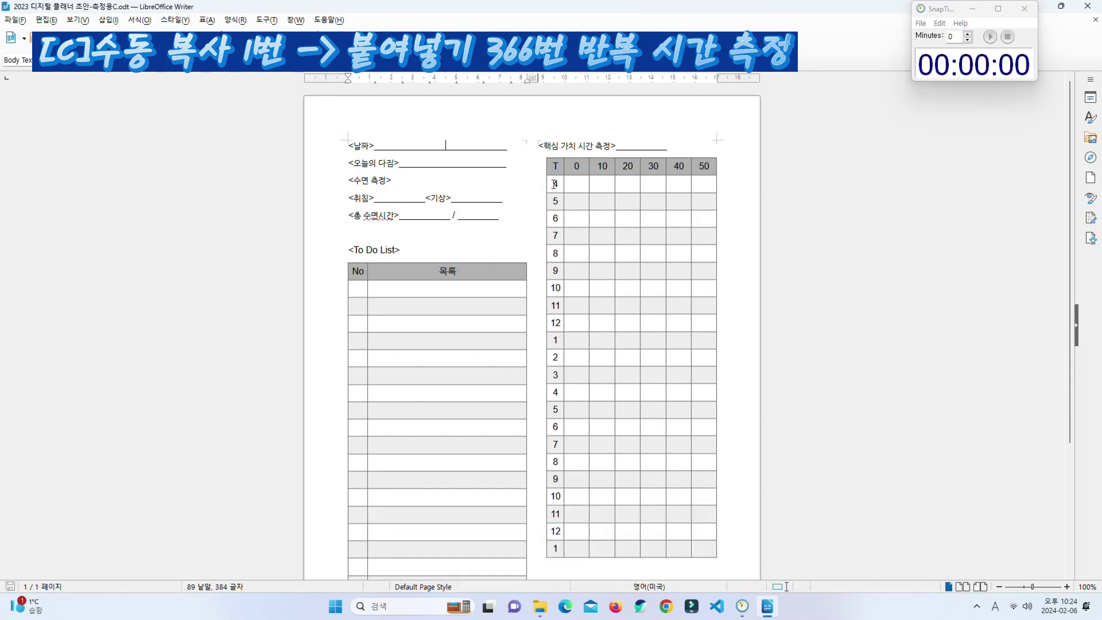
Step: Copy the whole planner page and repeatedly paste it after page breaks at the end to make 16 pages
{"action": "key", "text": "ctrl+a"}
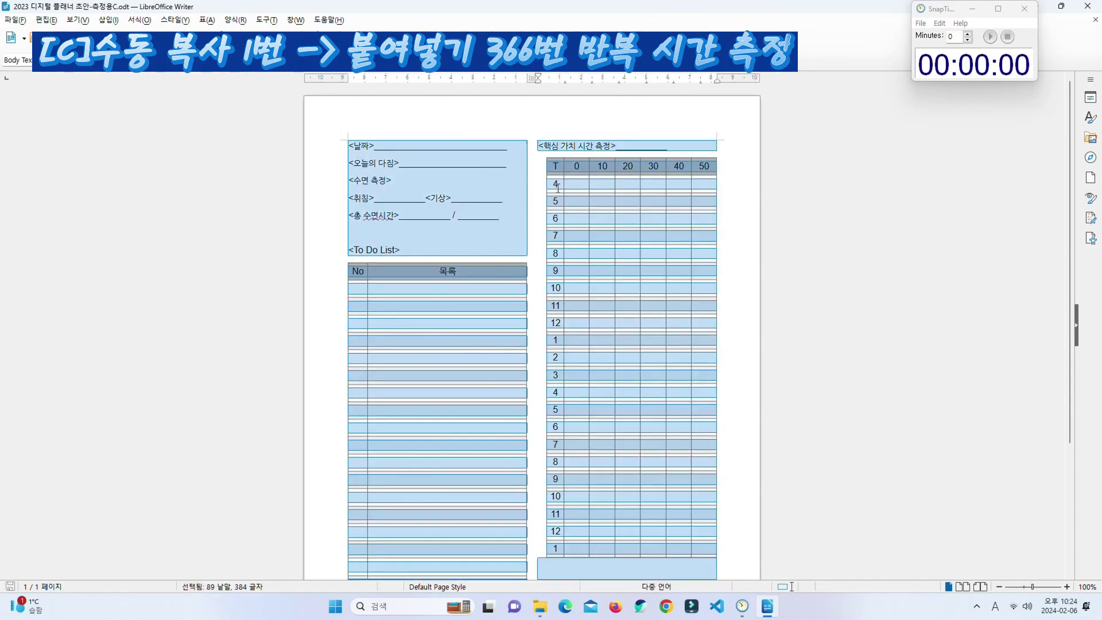
{"action": "left_click", "coordinate": [558, 185]}
{"action": "scroll", "coordinate": [557, 186], "scroll_direction": "down", "scroll_amount": 3}
{"action": "key", "text": "ctrl+v"}
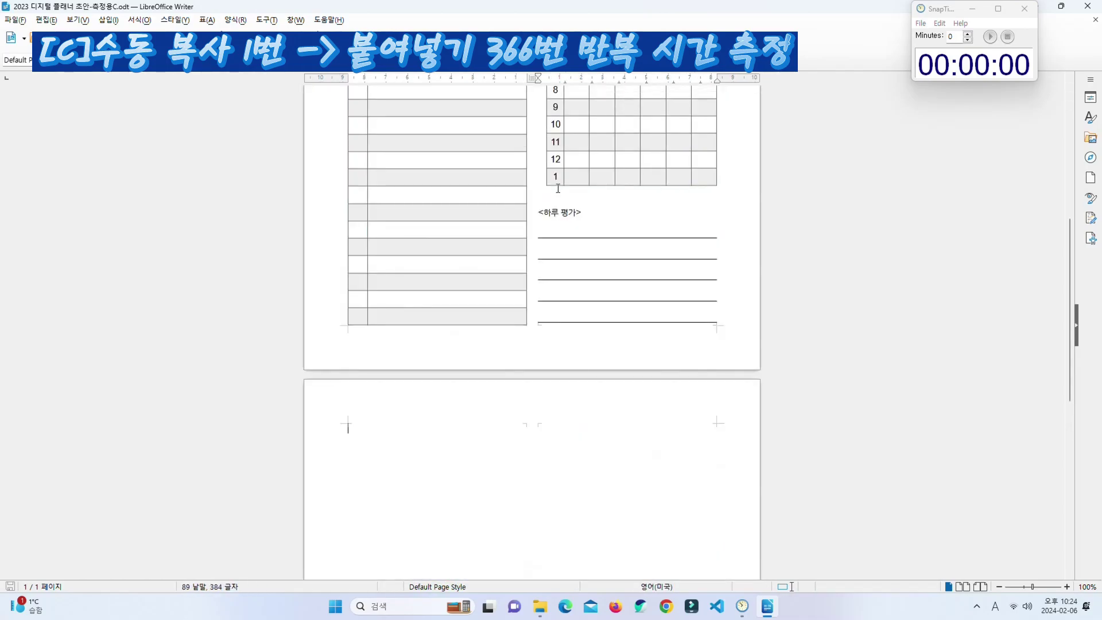
{"action": "key", "text": "ctrl+v"}
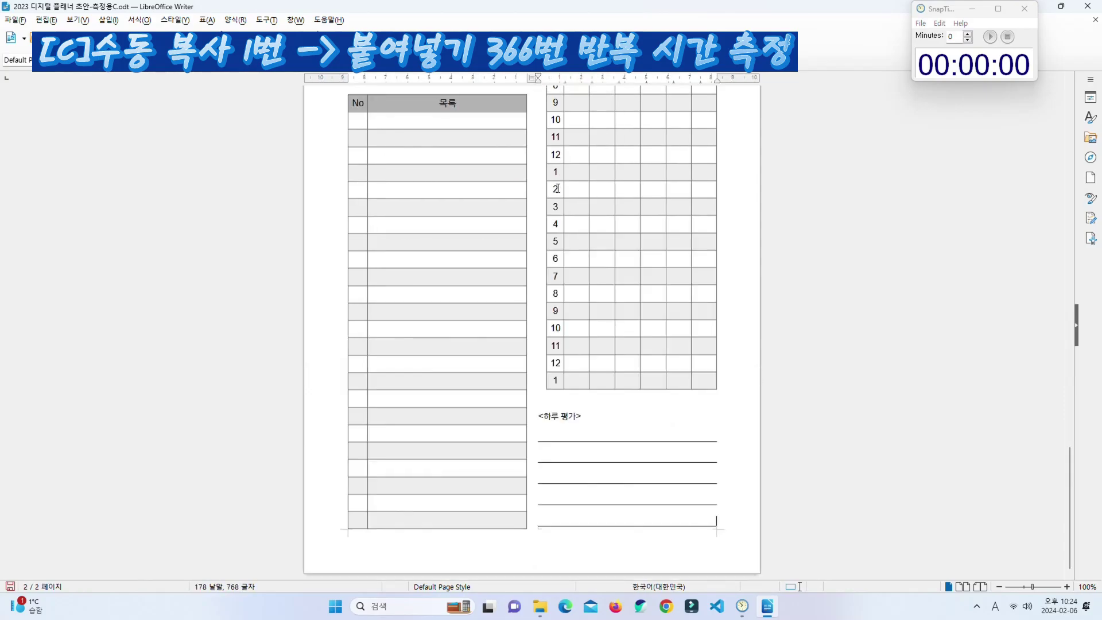
{"action": "key", "text": "ctrl+v"}
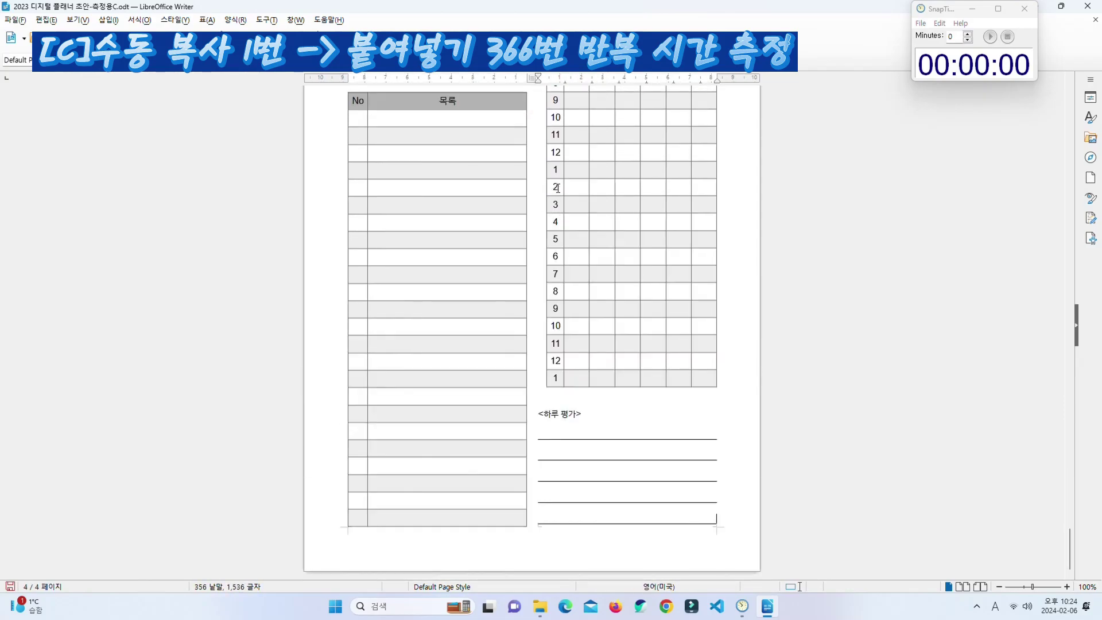
{"action": "key", "text": "ctrl+v"}
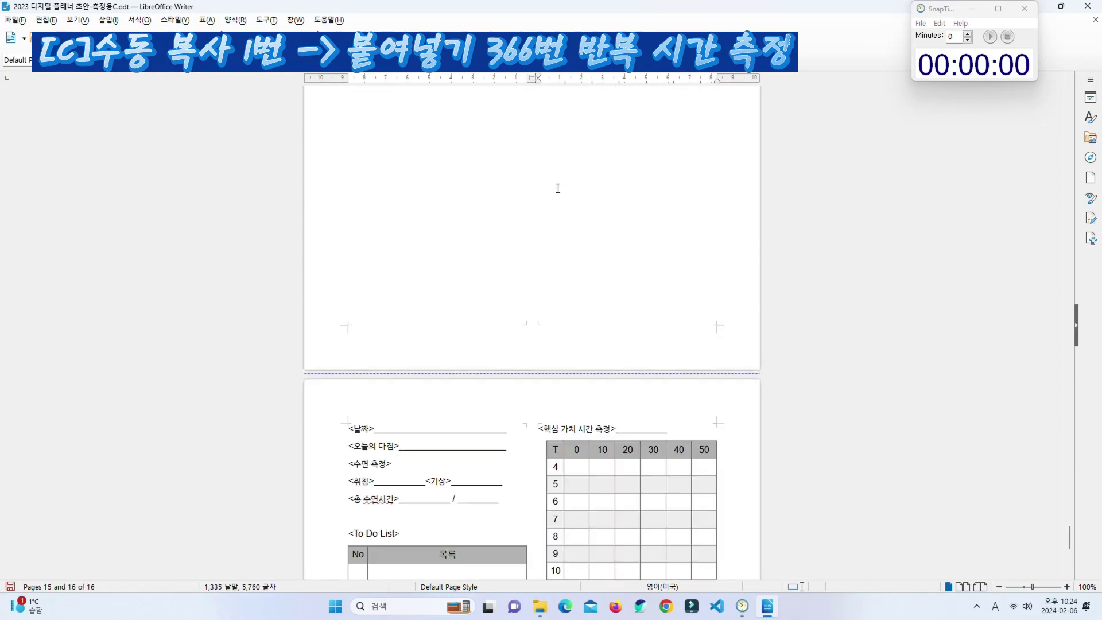
{"action": "scroll", "coordinate": [572, 210], "scroll_direction": "up", "scroll_amount": 10}
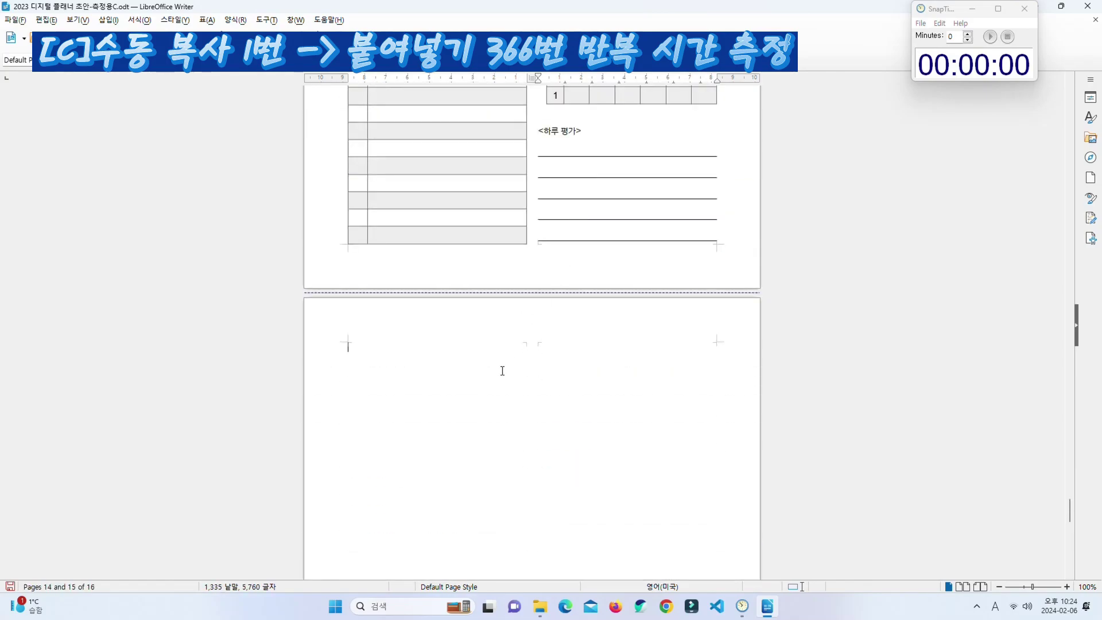
{"action": "scroll", "coordinate": [517, 366], "scroll_direction": "down", "scroll_amount": 20}
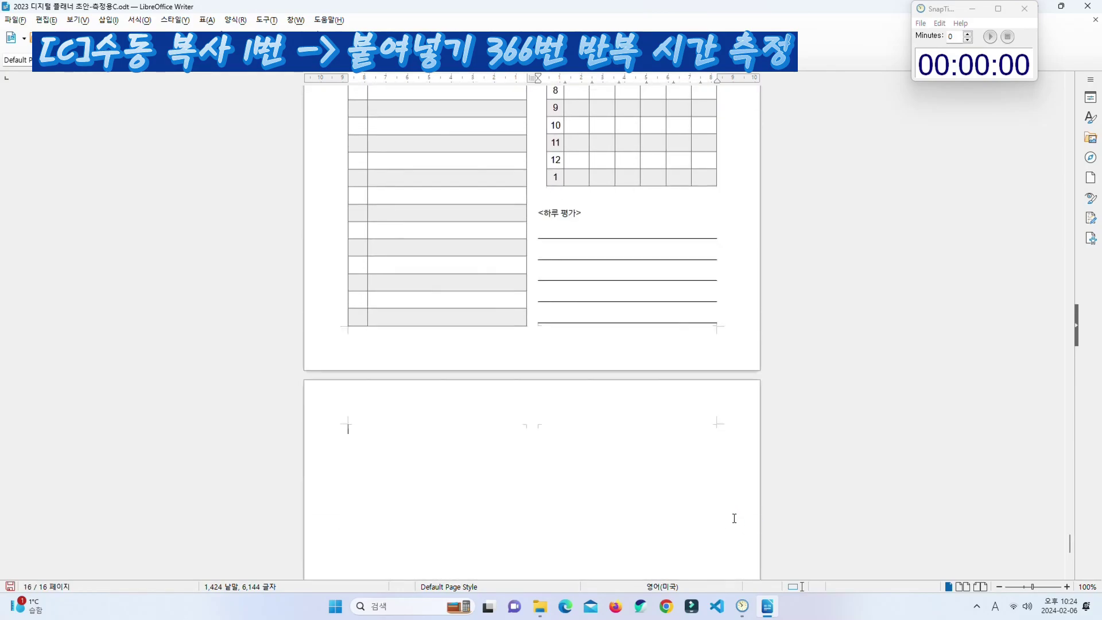
Step: Keep pasting the copied planner page after page breaks at the document's end to reach 56 pages
{"action": "key", "text": "ctrl+v"}
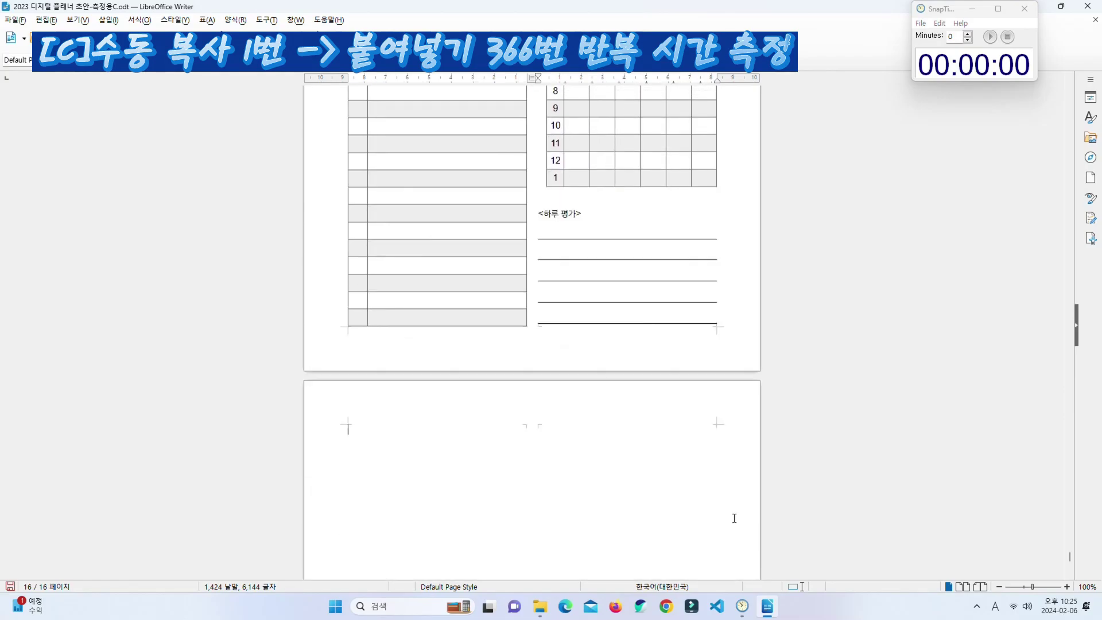
{"action": "key", "text": "ctrl+Return"}
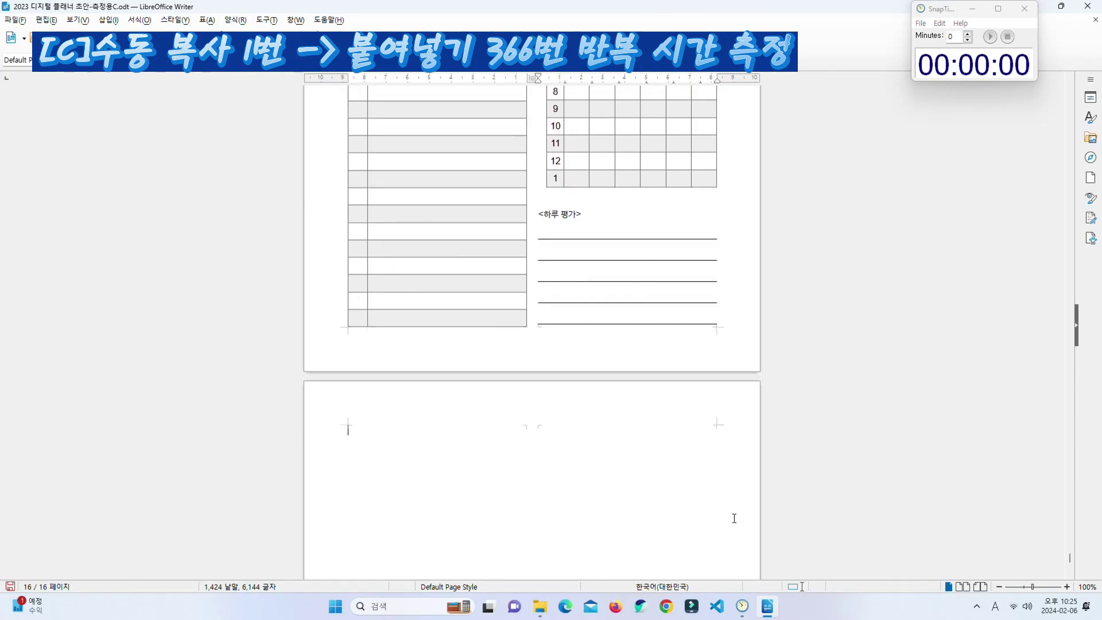
{"action": "key", "text": "ctrl+v"}
{"action": "key", "text": "ctrl+v"}
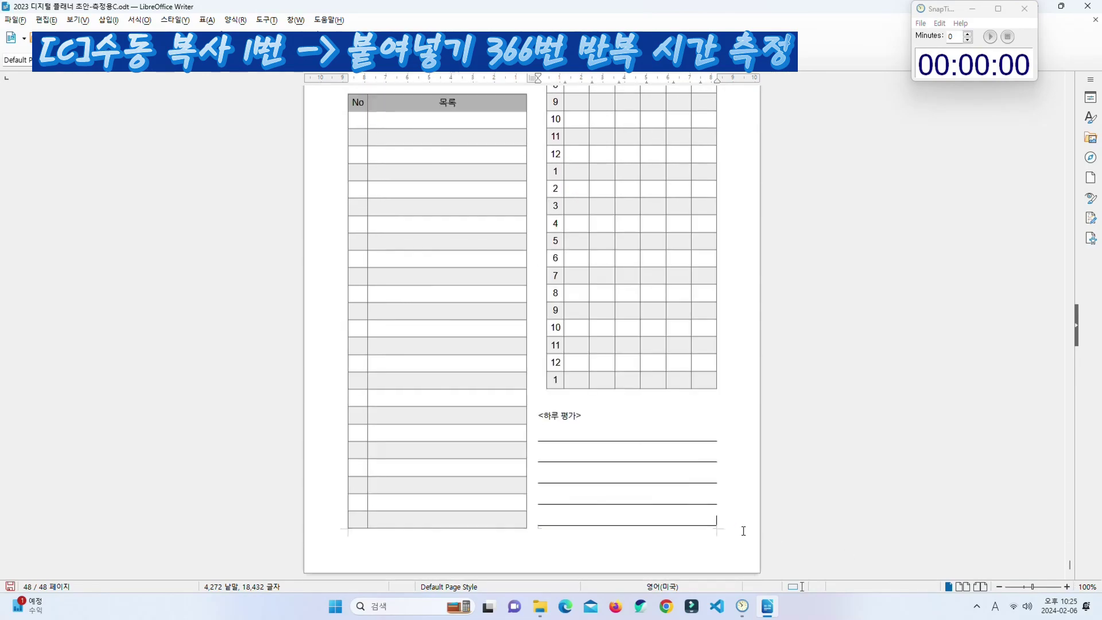
{"action": "key", "text": "ctrl+v"}
{"action": "key", "text": "ctrl+v"}
{"action": "key", "text": "ctrl+v"}
{"action": "key", "text": "ctrl+v"}
{"action": "key", "text": "ctrl+v"}
{"action": "key", "text": "ctrl+v"}
{"action": "key", "text": "ctrl+v"}
{"action": "key", "text": "ctrl+v"}
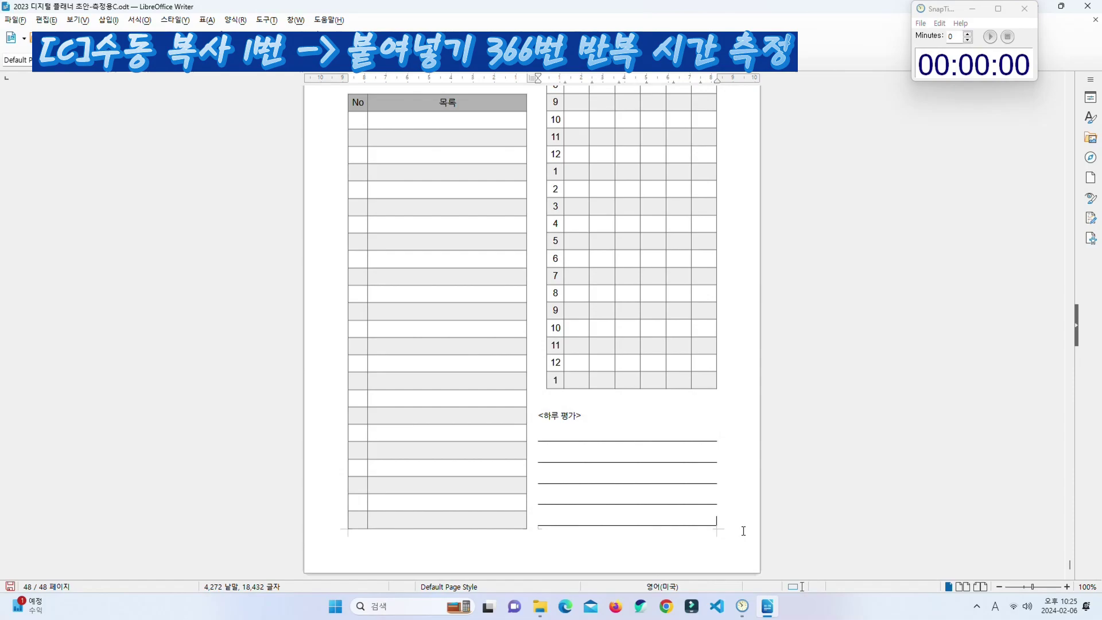
Step: Discard the pasted pages by closing 2023 디지털 플래너 초안-측정용C.odt without saving, and reopen the original one-page file
{"action": "key", "text": "ctrl+a"}
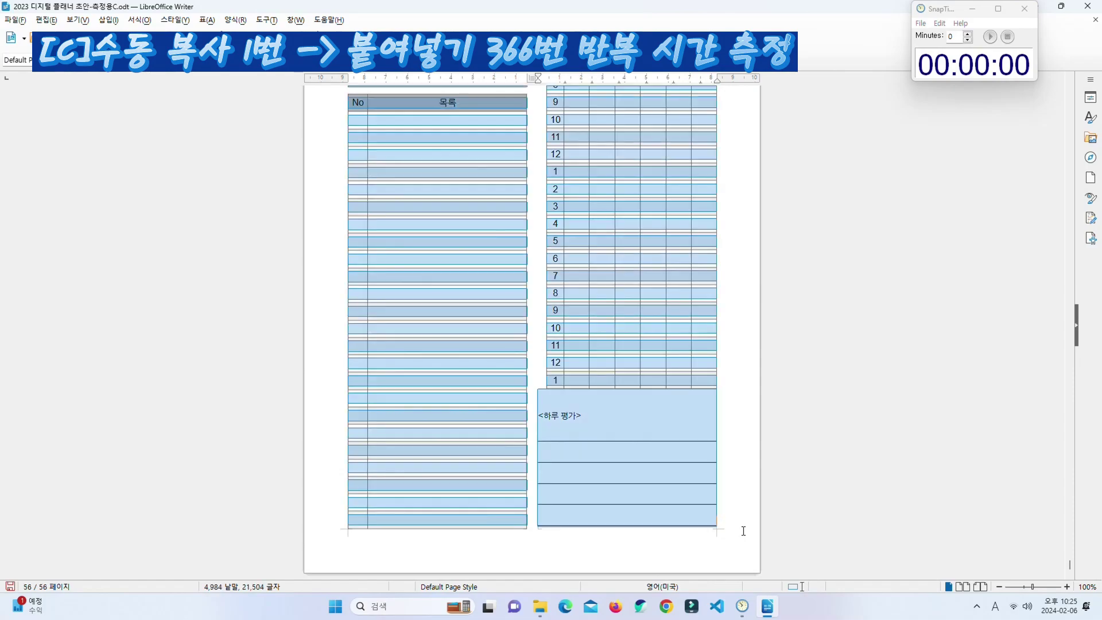
{"action": "key", "text": "Delete"}
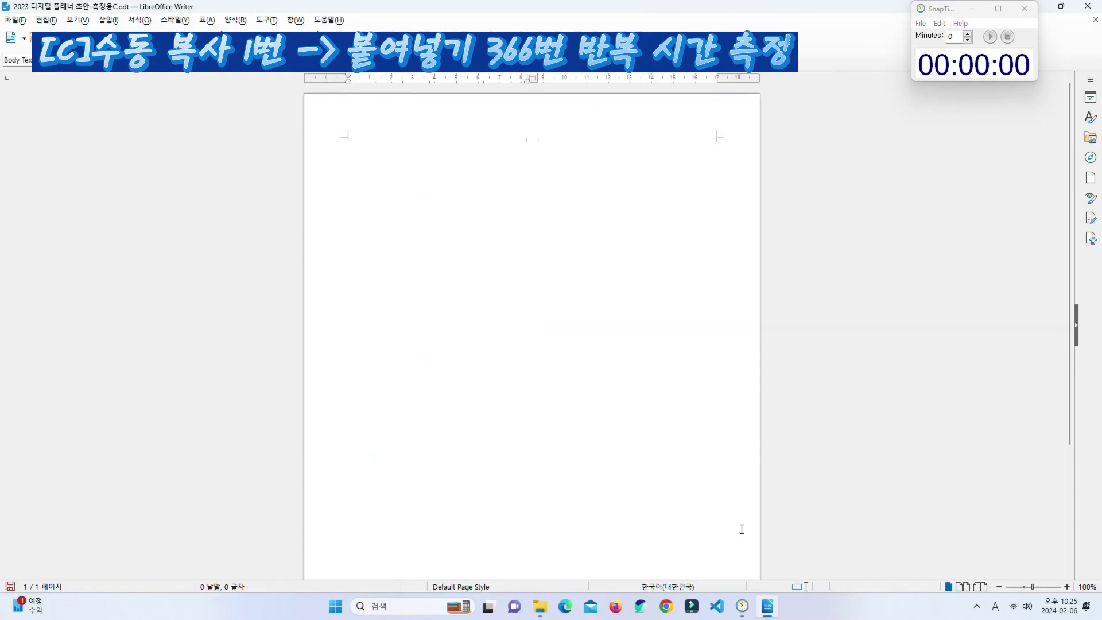
{"action": "left_click", "coordinate": [1086, 5]}
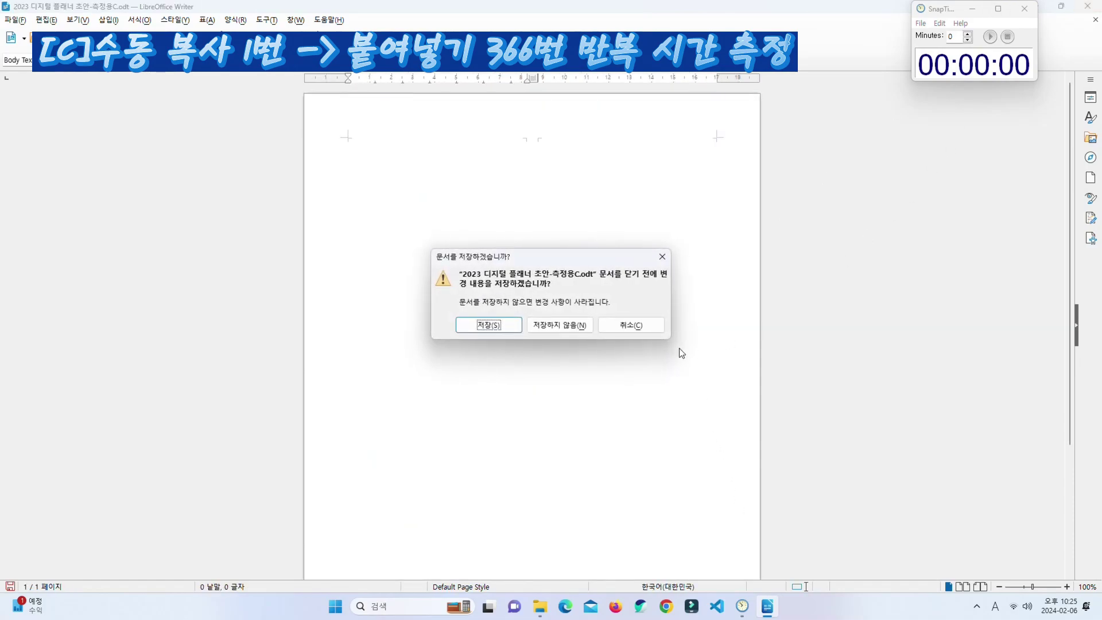
{"action": "left_click", "coordinate": [581, 328]}
{"action": "double_click", "coordinate": [481, 371]}
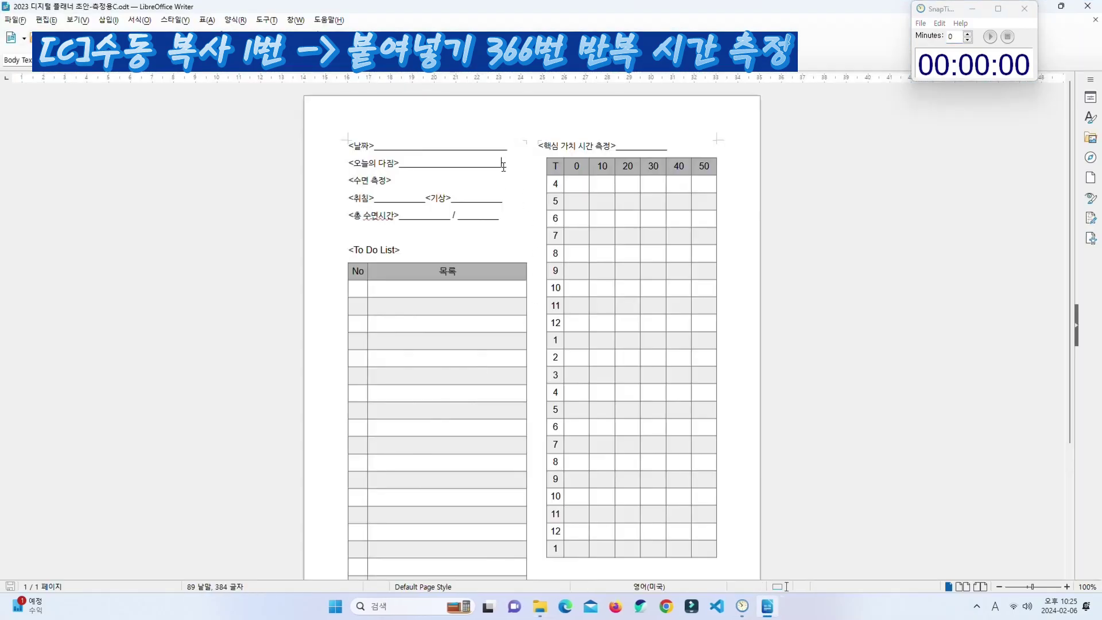
{"action": "scroll", "coordinate": [498, 207], "scroll_direction": "down", "scroll_amount": 3}
{"action": "scroll", "coordinate": [499, 205], "scroll_direction": "up", "scroll_amount": 3}
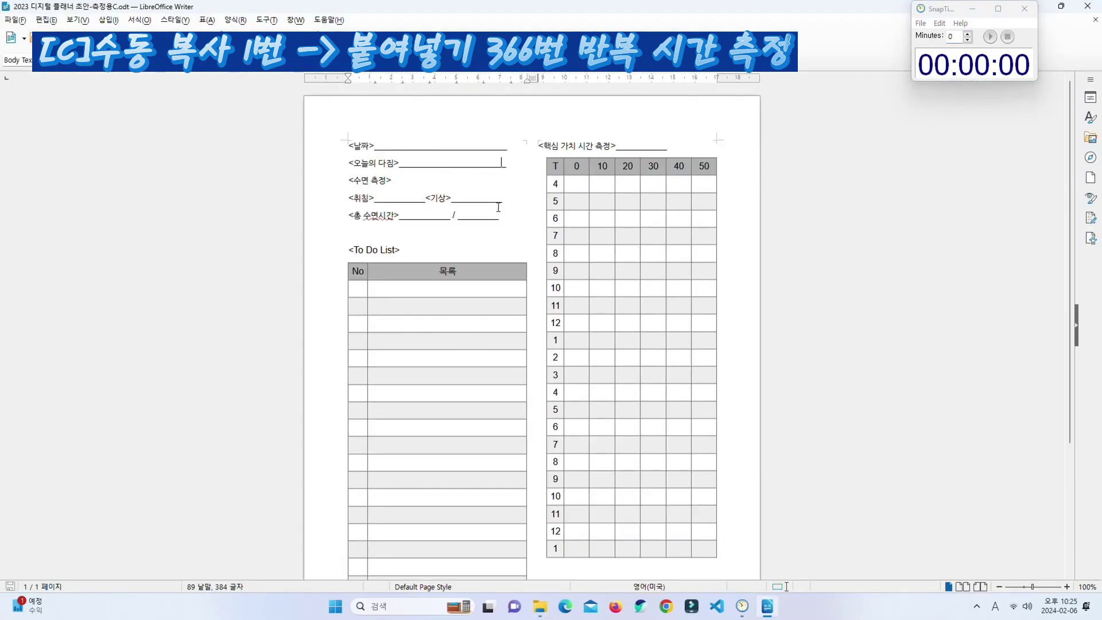
Step: Start the stopwatch, then copy the whole planner page and paste it twice after page breaks to make 3 pages
{"action": "key", "text": "ctrl+a"}
{"action": "scroll", "coordinate": [608, 316], "scroll_direction": "down", "scroll_amount": 5}
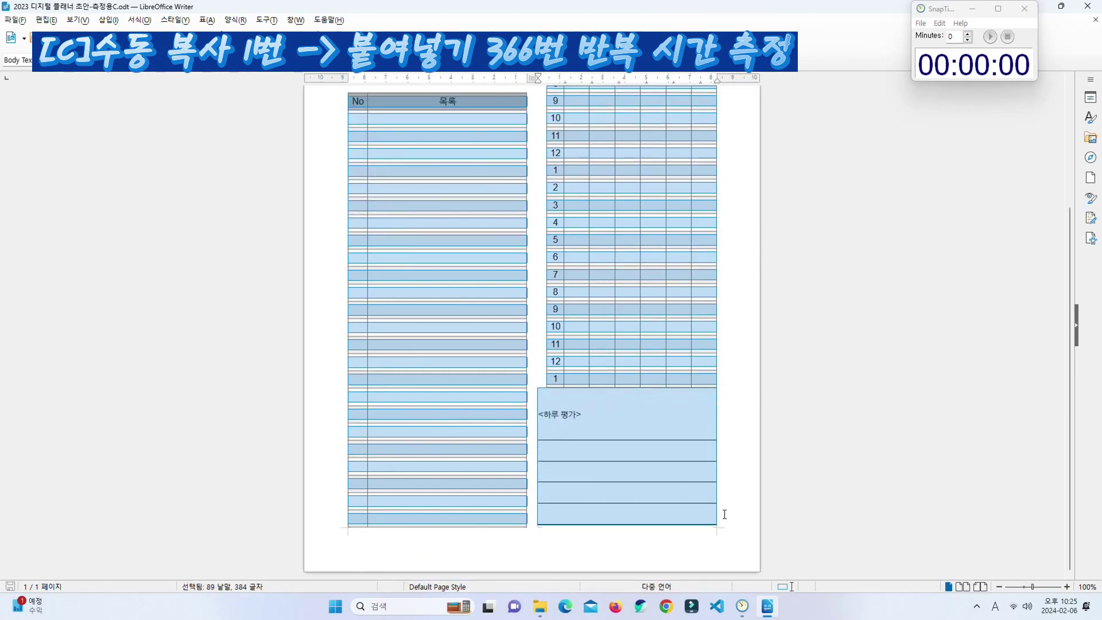
{"action": "left_click", "coordinate": [724, 514]}
{"action": "left_click", "coordinate": [985, 70]}
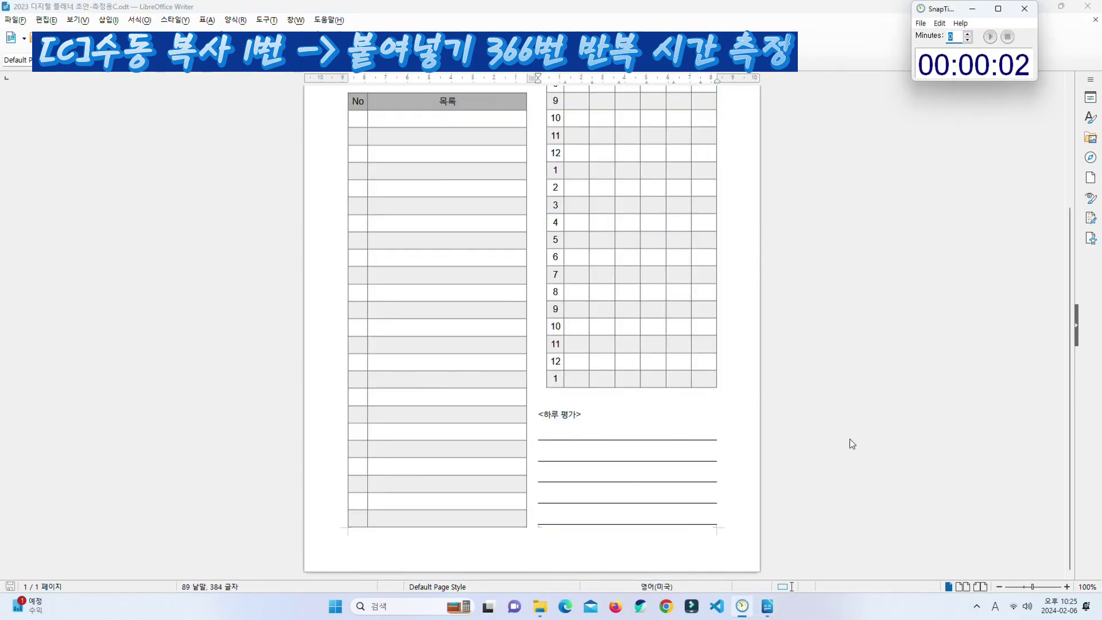
{"action": "left_click", "coordinate": [738, 520]}
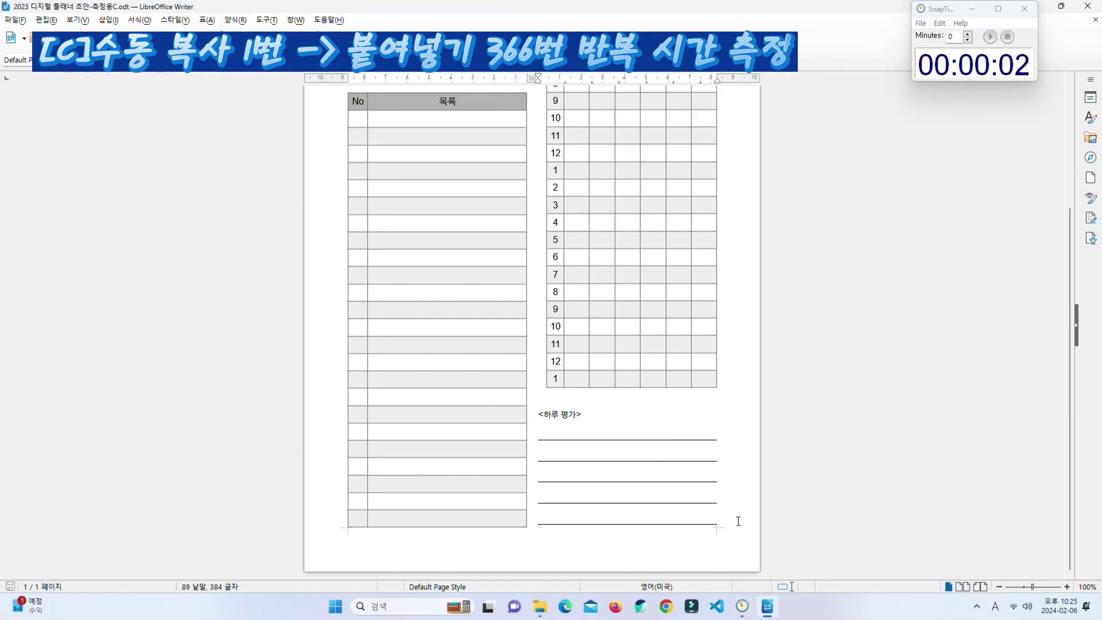
{"action": "key", "text": "ctrl+a"}
{"action": "key", "text": "ctrl+c"}
{"action": "left_click", "coordinate": [738, 520]}
{"action": "key", "text": "ctrl+v"}
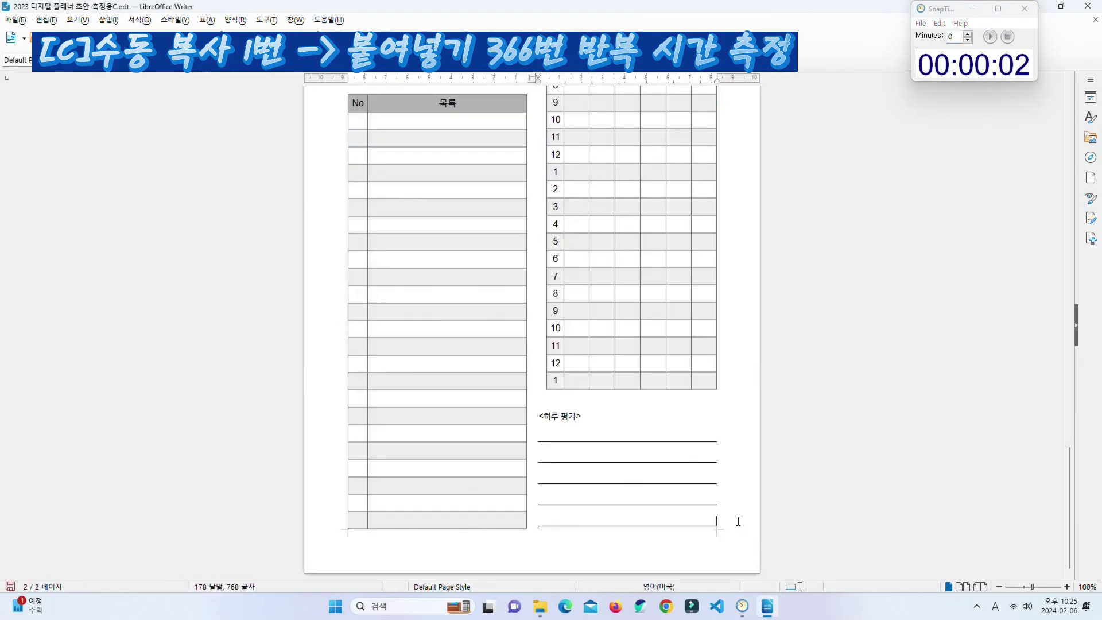
{"action": "key", "text": "ctrl+v"}
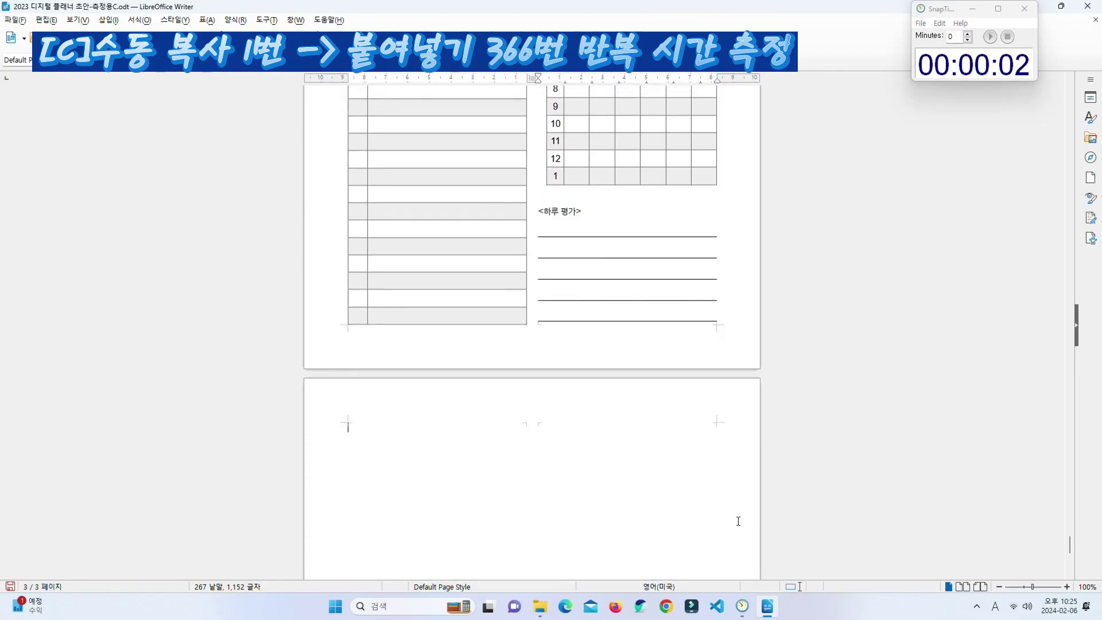
Step: Continue adding page breaks and pasting the single planner page at the end to reach 38 pages
{"action": "key", "text": "ctrl+Return"}
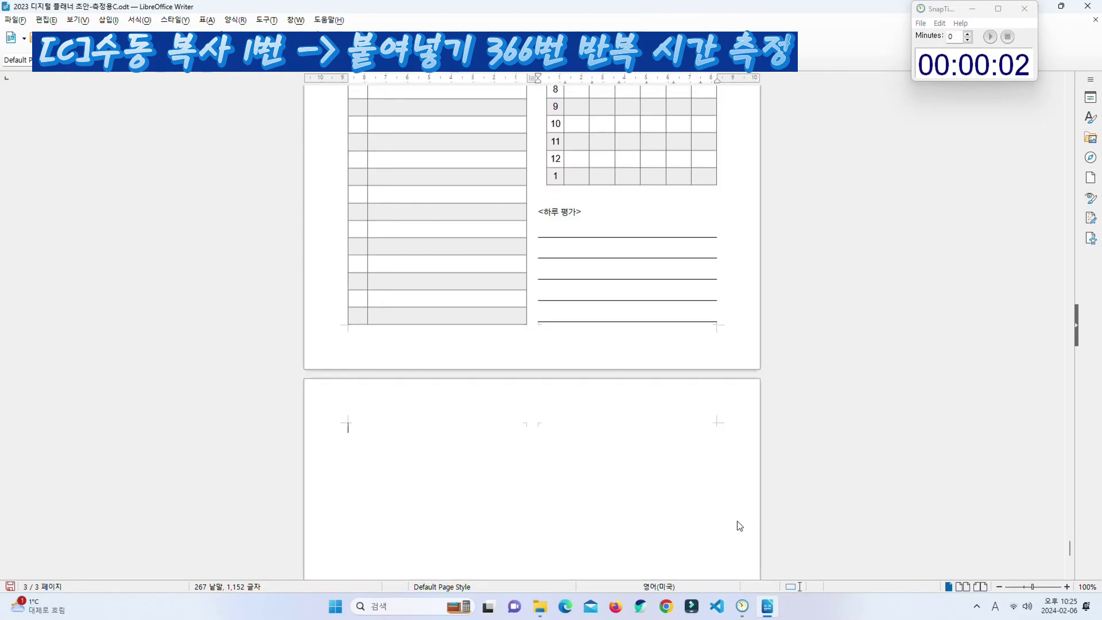
{"action": "key", "text": "ctrl+v"}
{"action": "key", "text": "ctrl+v"}
{"action": "key", "text": "ctrl+v"}
{"action": "key", "text": "ctrl+v"}
{"action": "key", "text": "ctrl+v"}
{"action": "key", "text": "ctrl+v"}
{"action": "key", "text": "ctrl+v"}
{"action": "key", "text": "ctrl+v"}
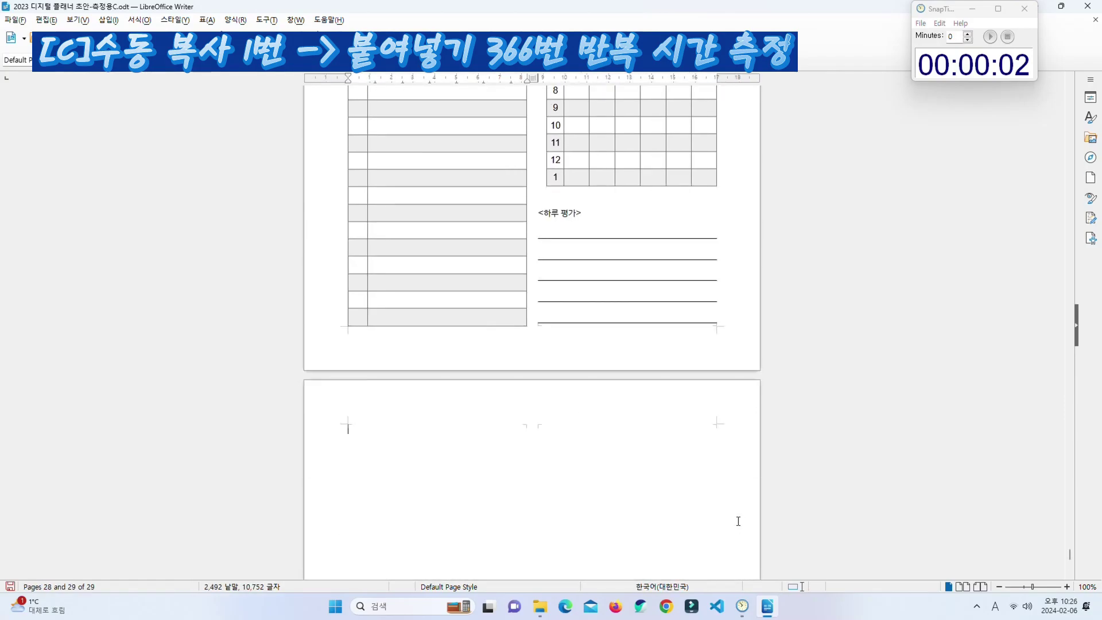
{"action": "key", "text": "BackSpace"}
{"action": "key", "text": "Down"}
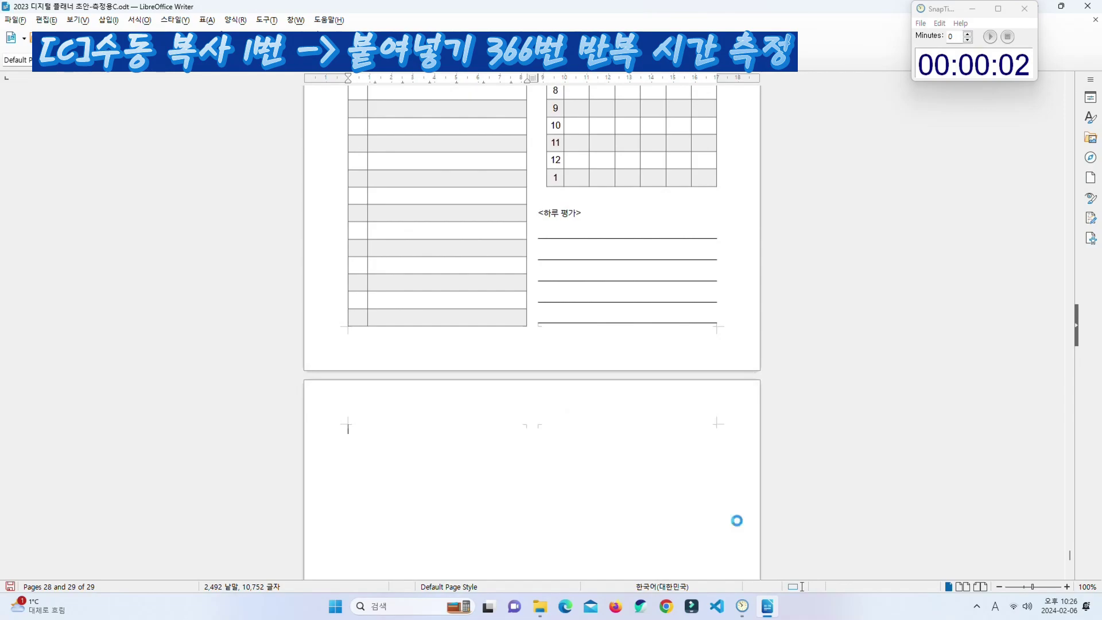
{"action": "left_click", "coordinate": [956, 13]}
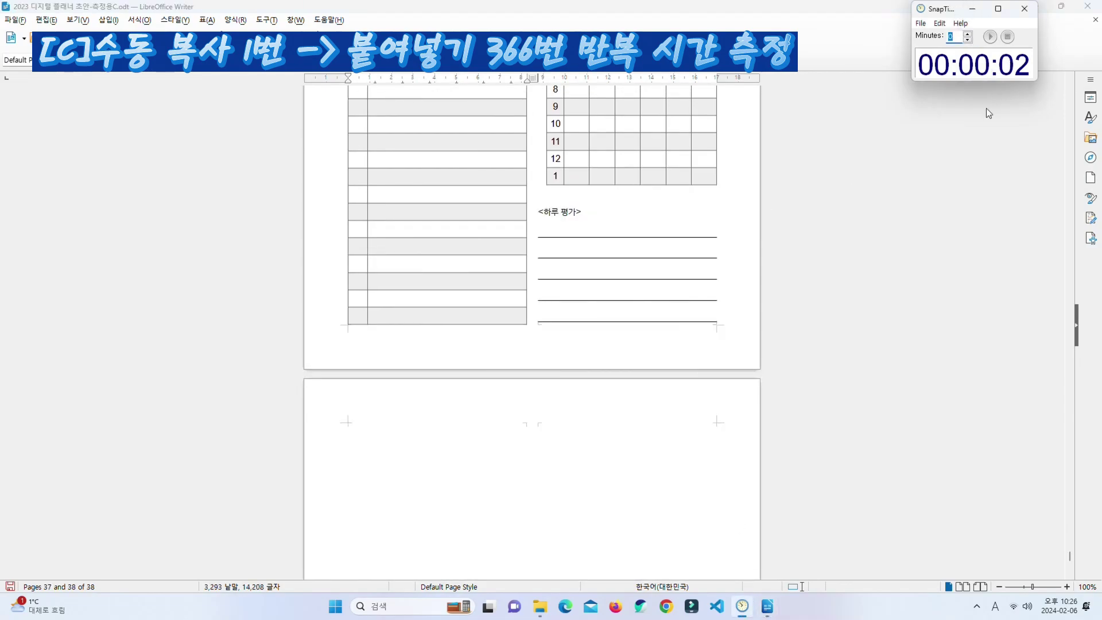
{"action": "left_click", "coordinate": [916, 321]}
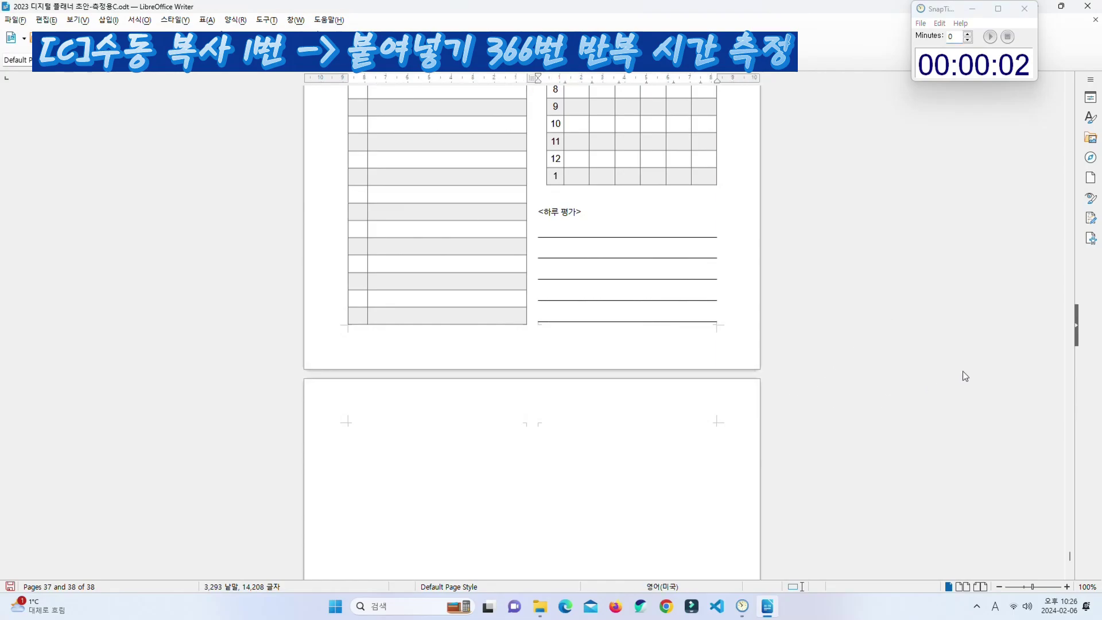
Step: Return to the first page, close the 38-page document without saving, and reopen 2023 디지털 플래너 초안-측정용C.odt
{"action": "left_click_drag", "start_coordinate": [1069, 553], "coordinate": [1069, 85]}
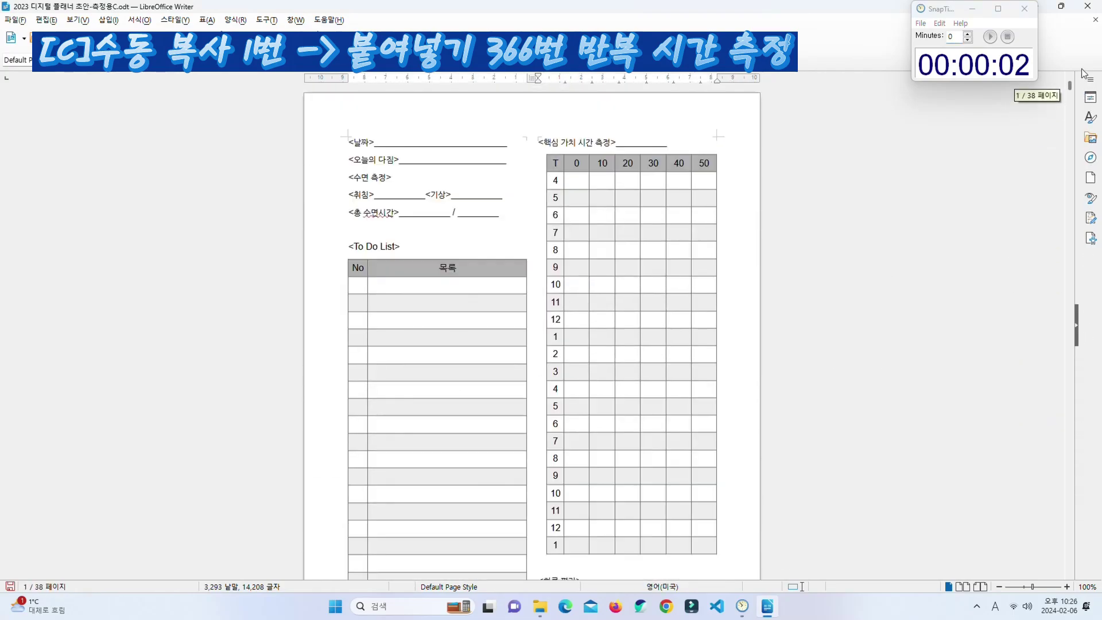
{"action": "left_click", "coordinate": [1087, 6]}
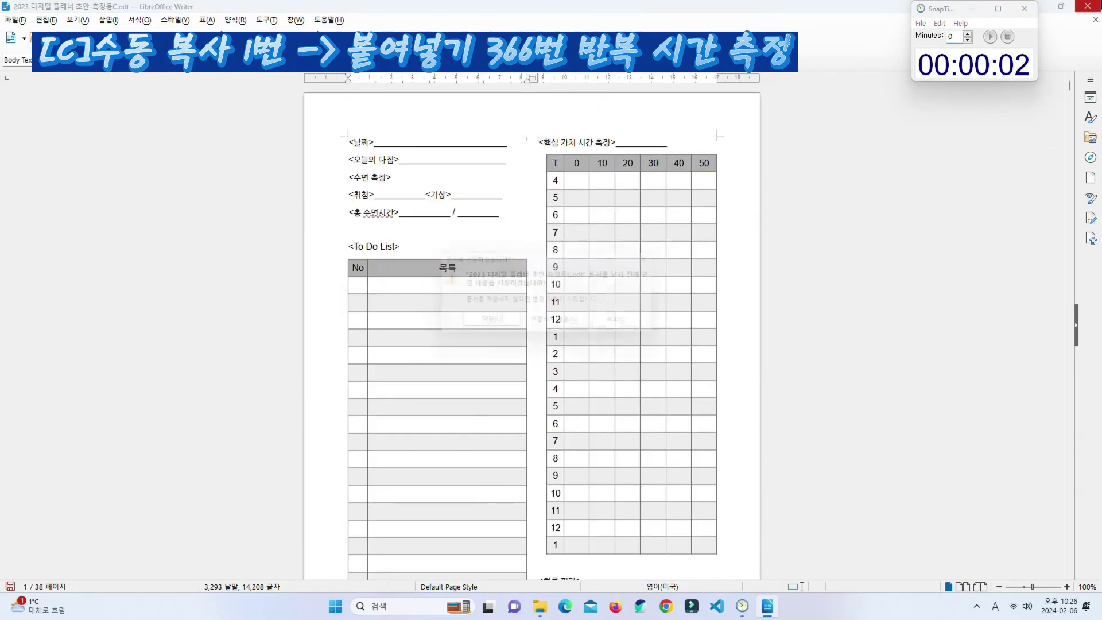
{"action": "left_click", "coordinate": [581, 333]}
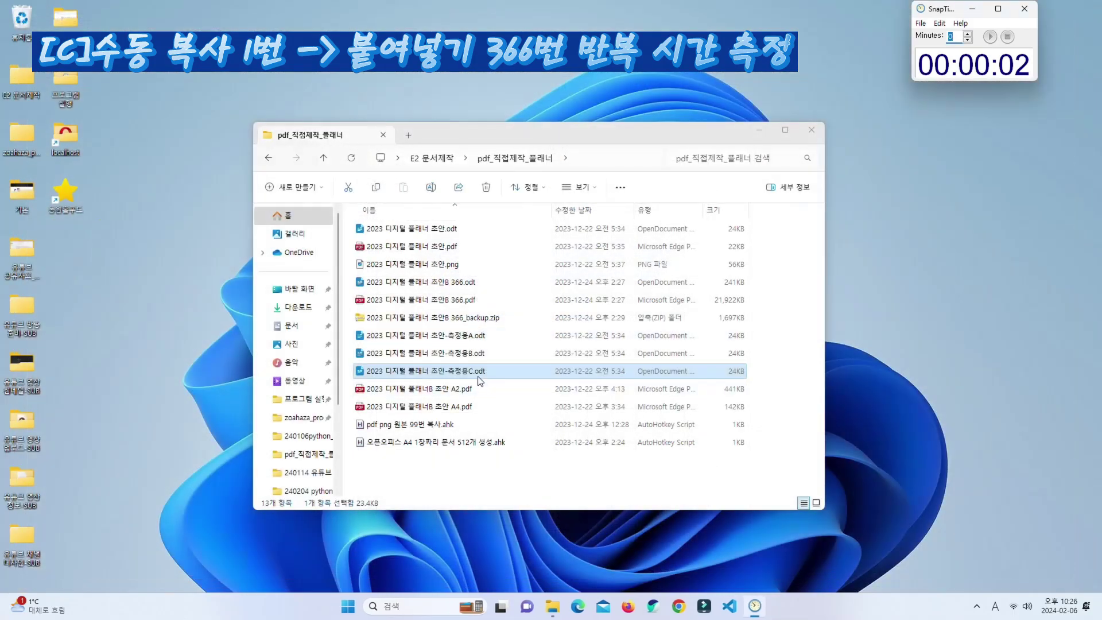
{"action": "double_click", "coordinate": [477, 376]}
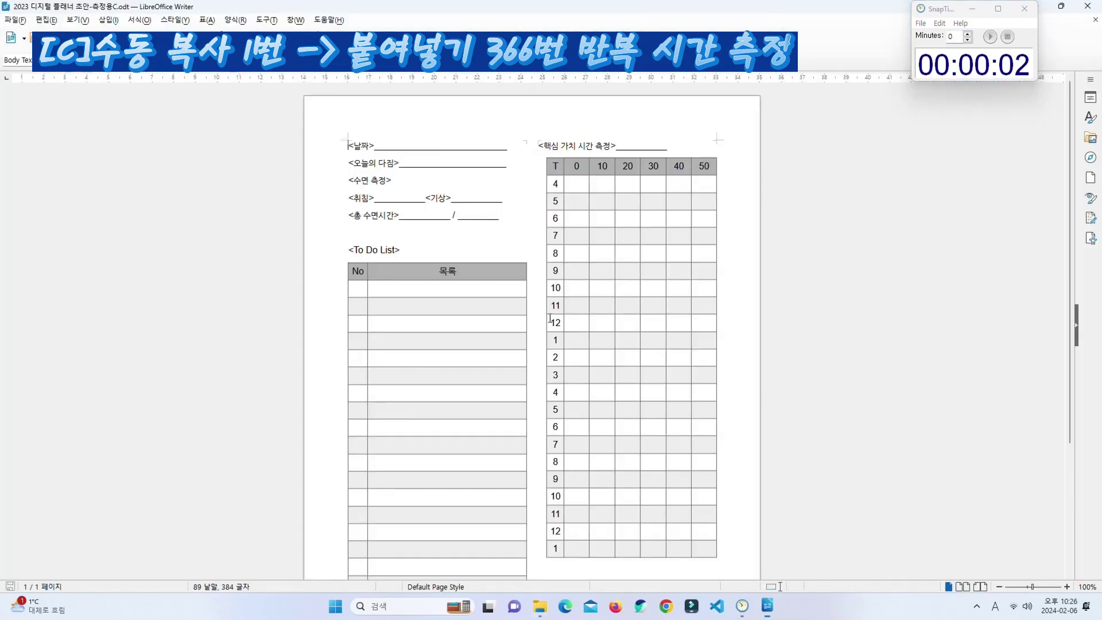
{"action": "left_click", "coordinate": [990, 36]}
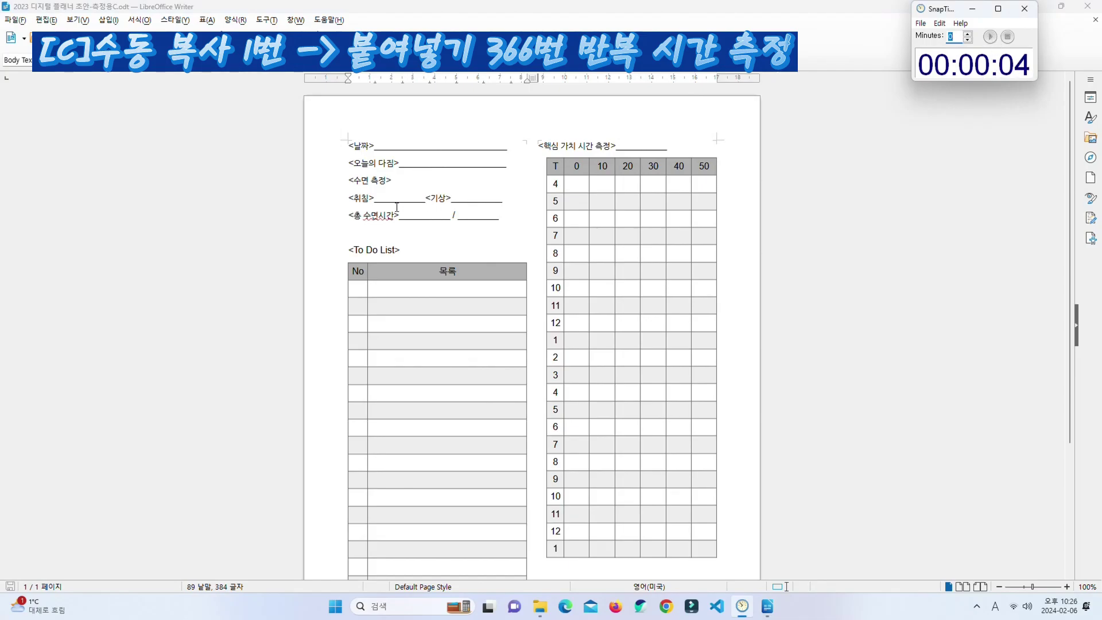
{"action": "left_click", "coordinate": [431, 198]}
{"action": "key", "text": "ctrl+a"}
{"action": "left_click", "coordinate": [467, 198]}
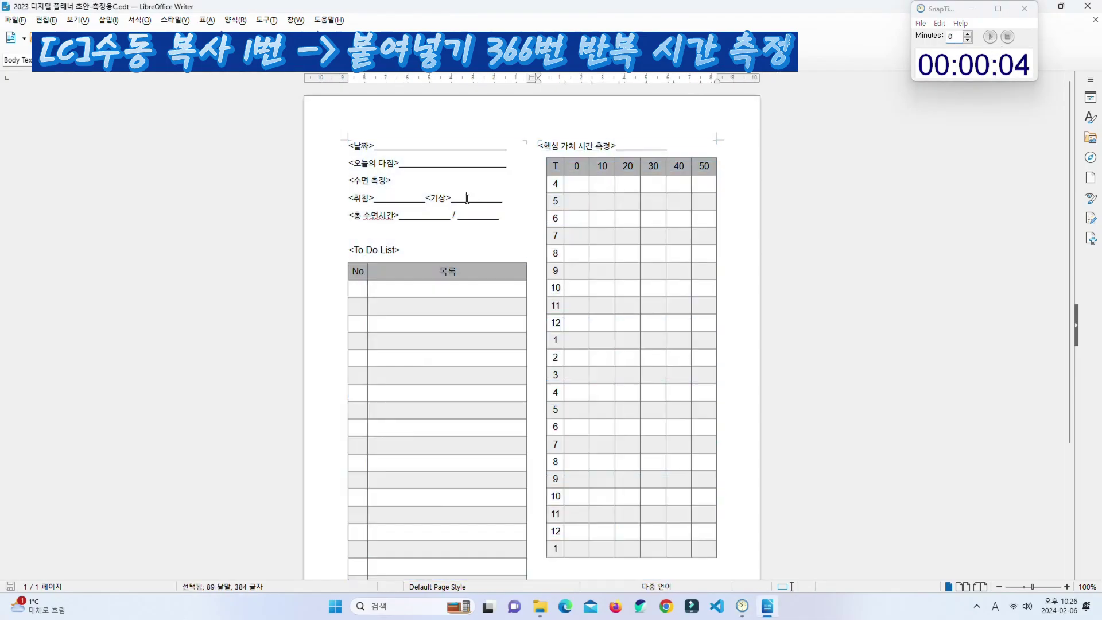
{"action": "key", "text": "ctrl+a"}
{"action": "left_click", "coordinate": [455, 187]}
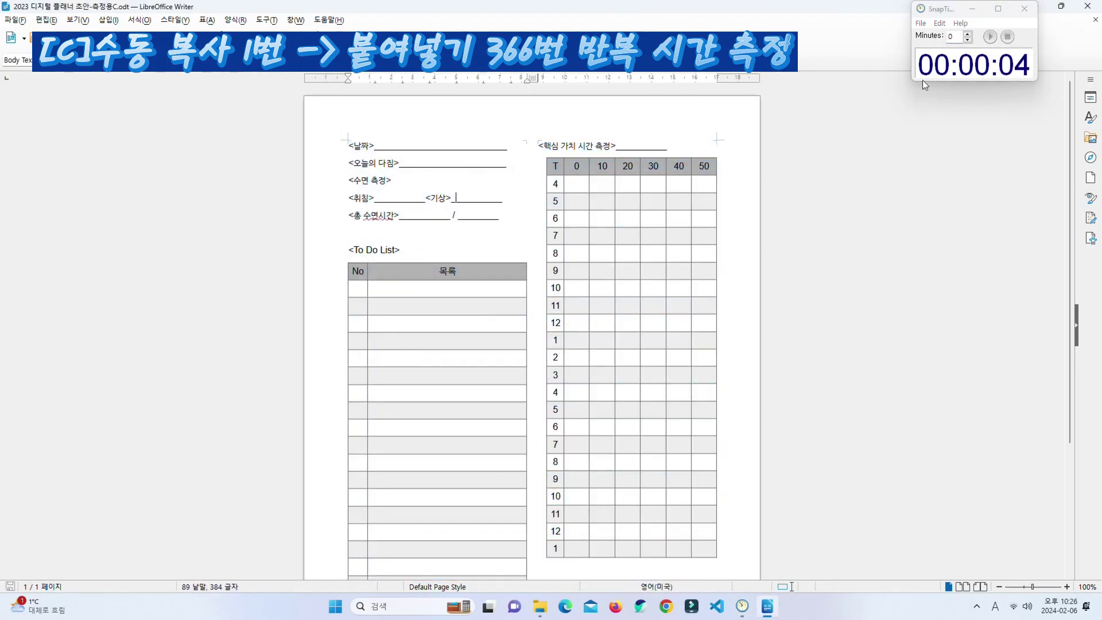
Step: Reset and restart the stopwatch, then copy the entire one-page planner
{"action": "left_click", "coordinate": [1007, 38]}
{"action": "left_click", "coordinate": [990, 38]}
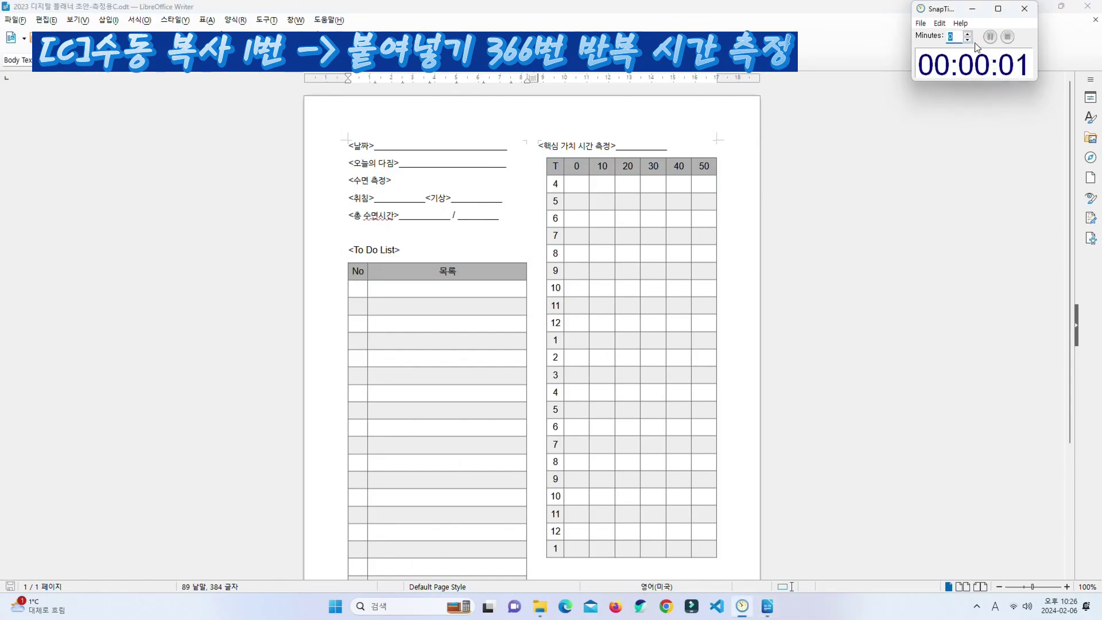
{"action": "left_click", "coordinate": [434, 192]}
{"action": "key", "text": "ctrl+a"}
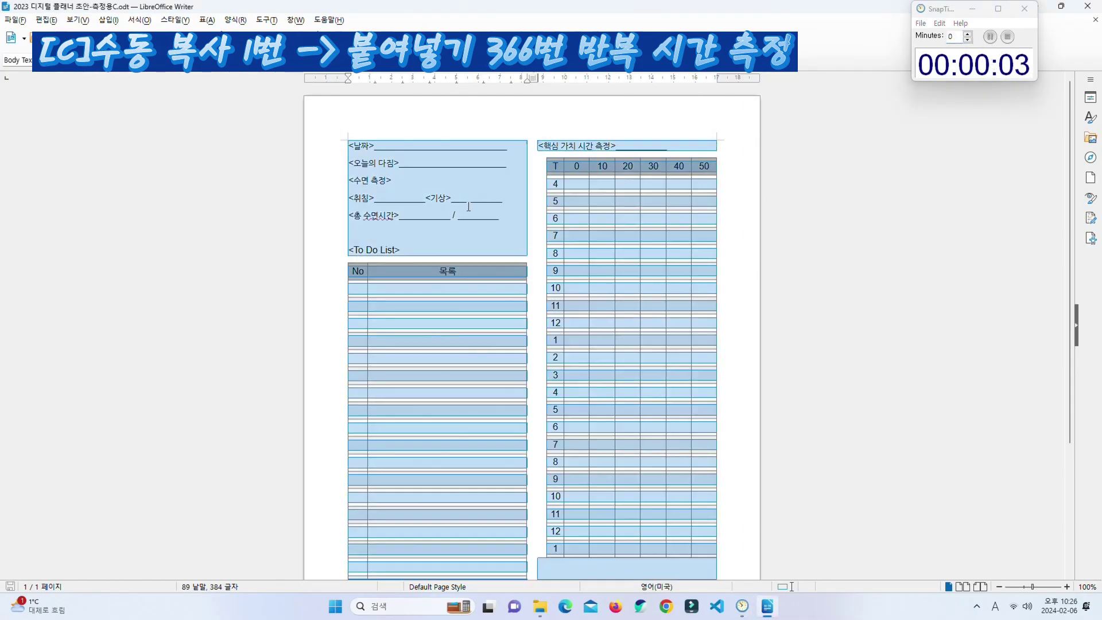
{"action": "key", "text": "ctrl+c"}
Step: Repeatedly paste the copied planner page after page breaks until the document has 27 pages
{"action": "key", "text": "ctrl+v"}
{"action": "key", "text": "ctrl+v"}
{"action": "key", "text": "ctrl+v"}
{"action": "key", "text": "ctrl+v"}
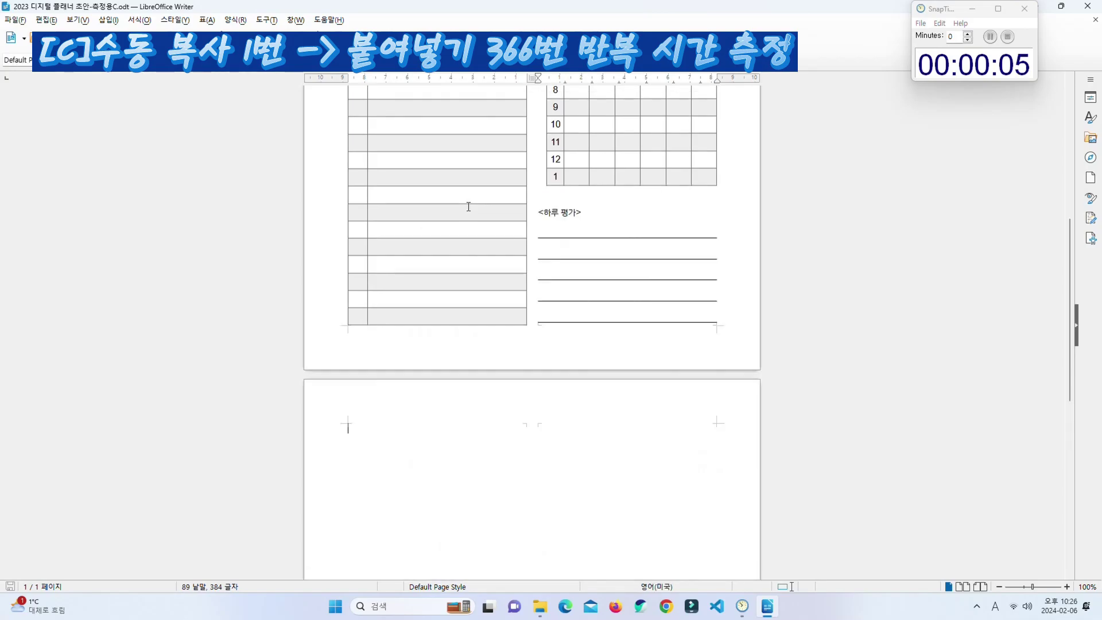
{"action": "key", "text": "ctrl+v"}
{"action": "key", "text": "ctrl+v"}
{"action": "key", "text": "ctrl+v"}
{"action": "key", "text": "ctrl+v"}
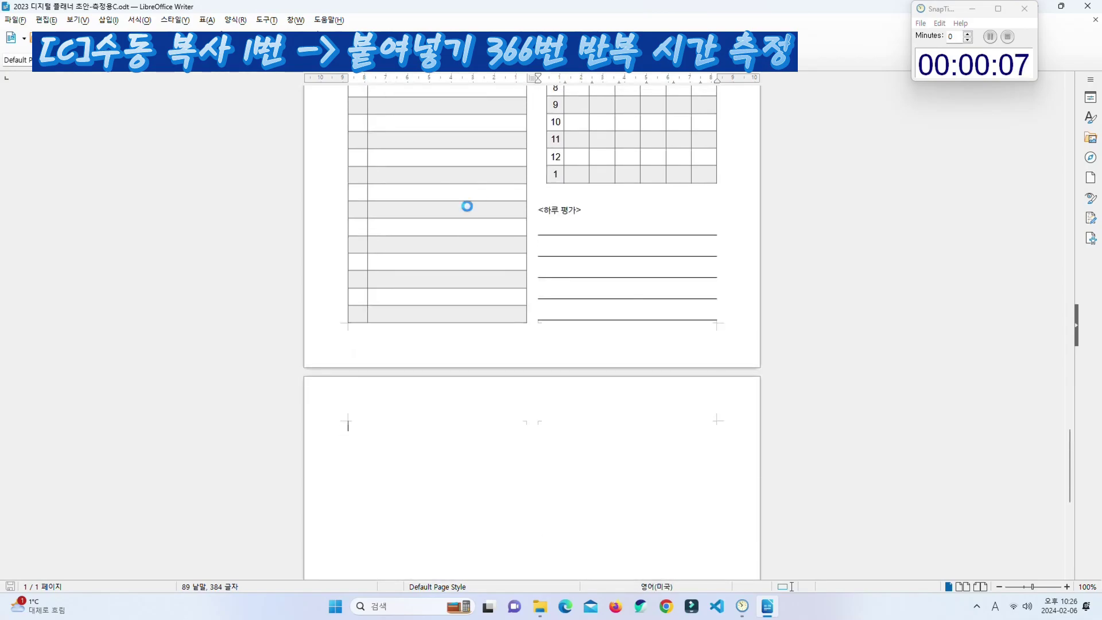
{"action": "key", "text": "ctrl+v"}
{"action": "key", "text": "ctrl+v"}
{"action": "key", "text": "ctrl+v"}
{"action": "key", "text": "ctrl+v"}
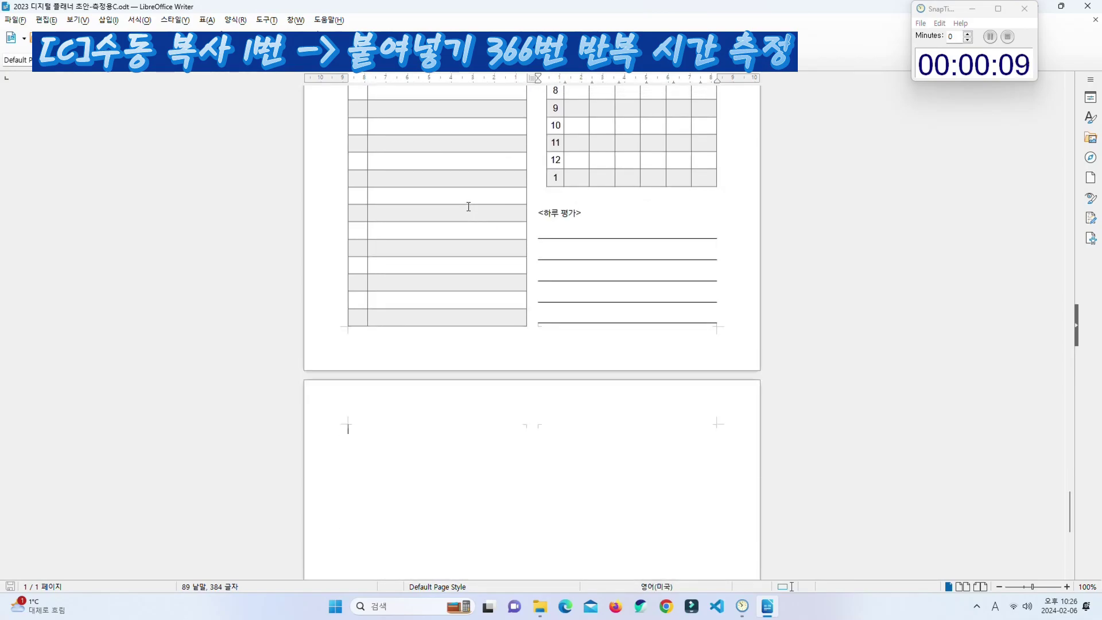
{"action": "key", "text": "ctrl+v"}
{"action": "key", "text": "ctrl+v"}
{"action": "key", "text": "ctrl+v"}
{"action": "key", "text": "ctrl+v"}
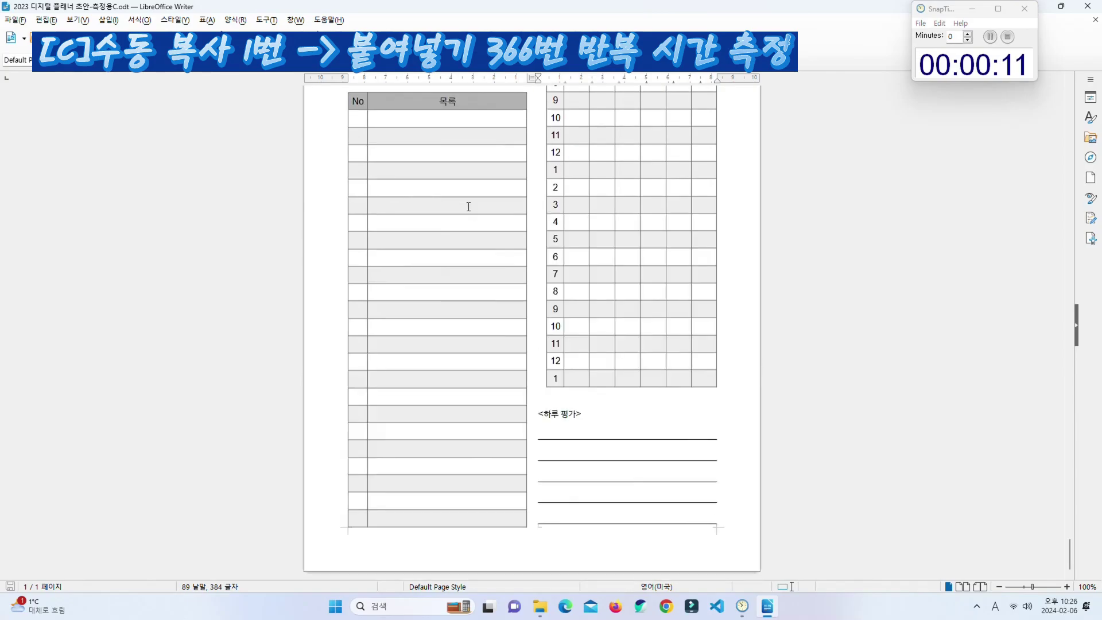
{"action": "key", "text": "ctrl+v"}
{"action": "key", "text": "ctrl+v"}
{"action": "key", "text": "ctrl+v"}
{"action": "key", "text": "ctrl+v"}
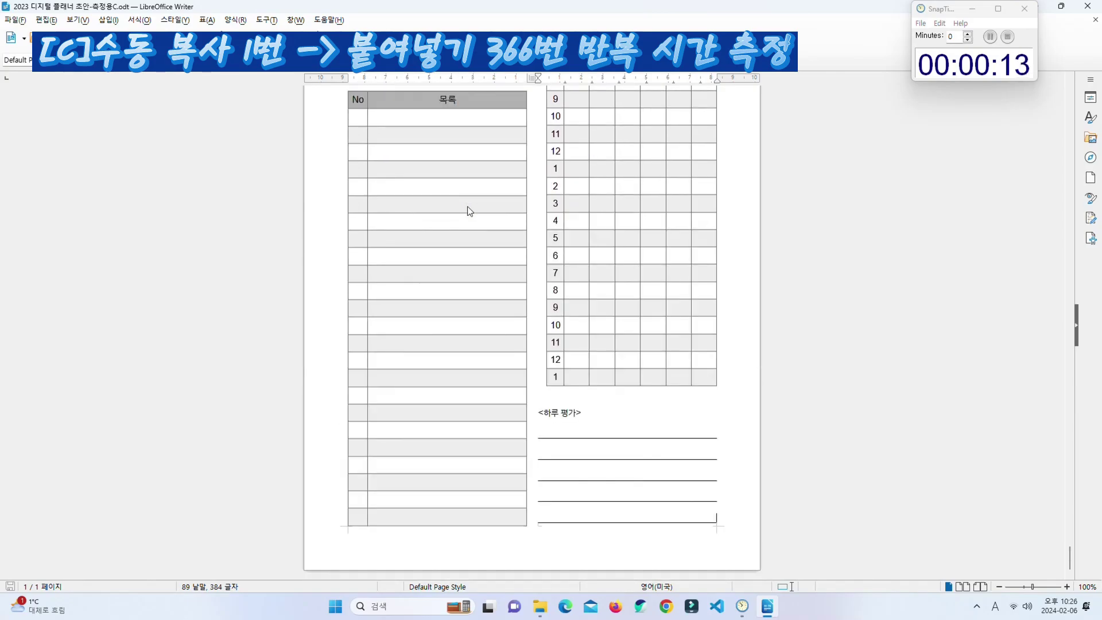
{"action": "key", "text": "ctrl+v"}
{"action": "key", "text": "ctrl+v"}
{"action": "key", "text": "ctrl+v"}
{"action": "key", "text": "ctrl+v"}
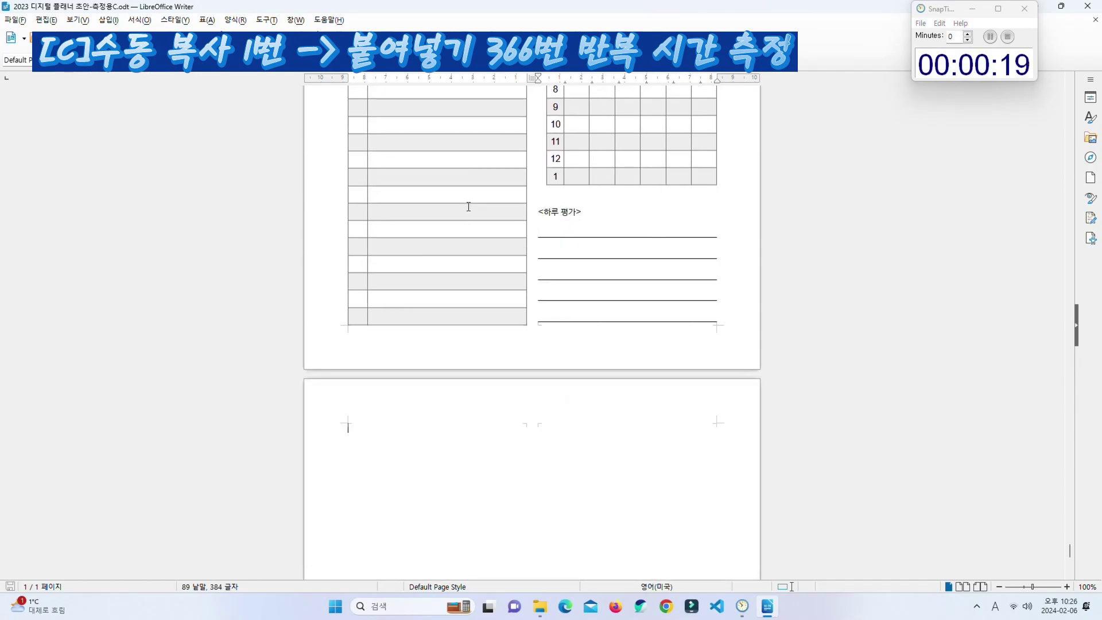
{"action": "key", "text": "ctrl+v"}
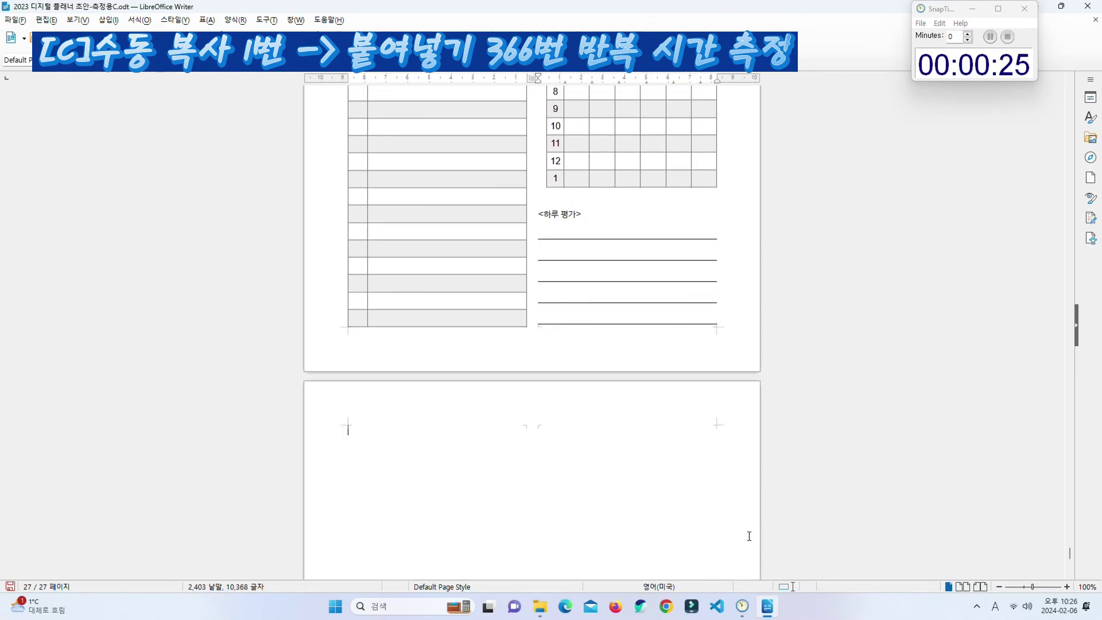
Step: Keep adding page breaks and pasting the planner page at the document's end to reach 90 pages
{"action": "key", "text": "BackSpace"}
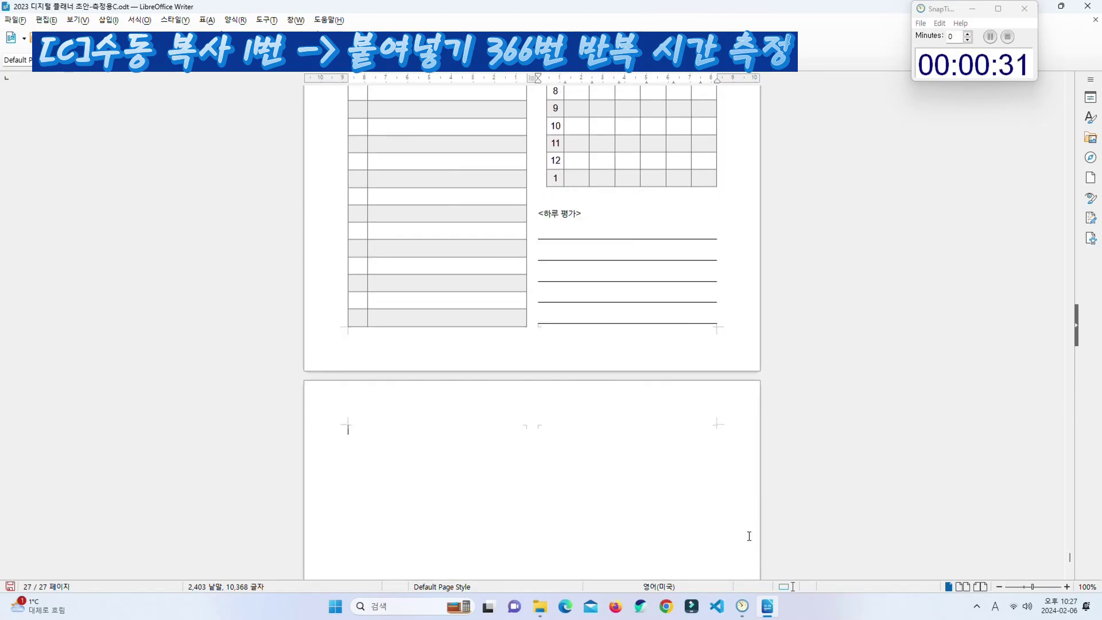
{"action": "key", "text": "ctrl+v"}
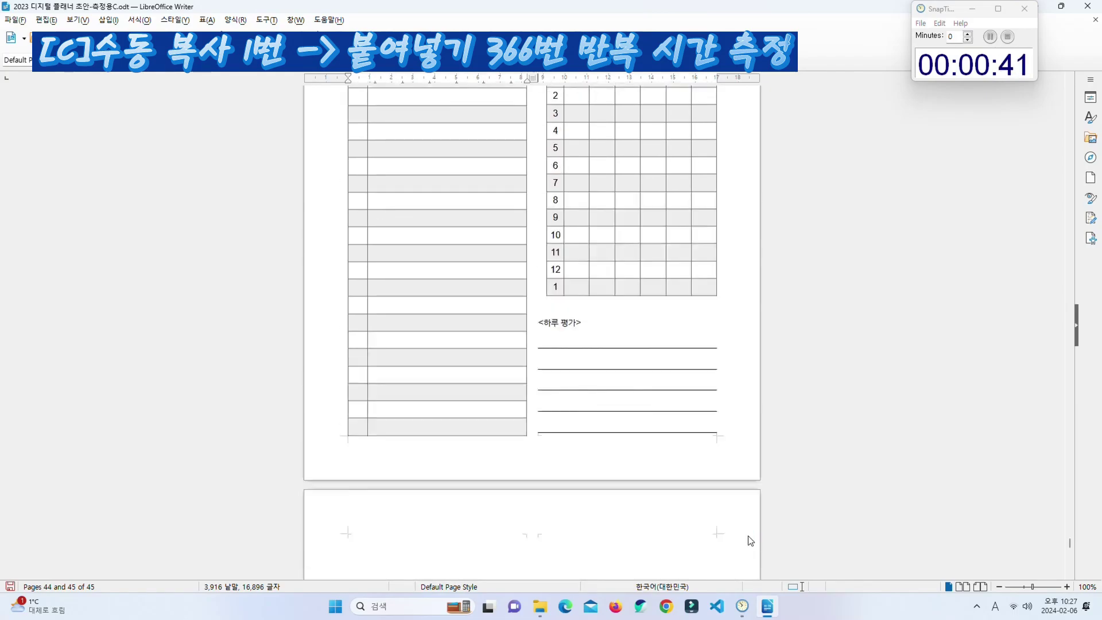
{"action": "scroll", "coordinate": [750, 541], "scroll_direction": "down", "scroll_amount": 3}
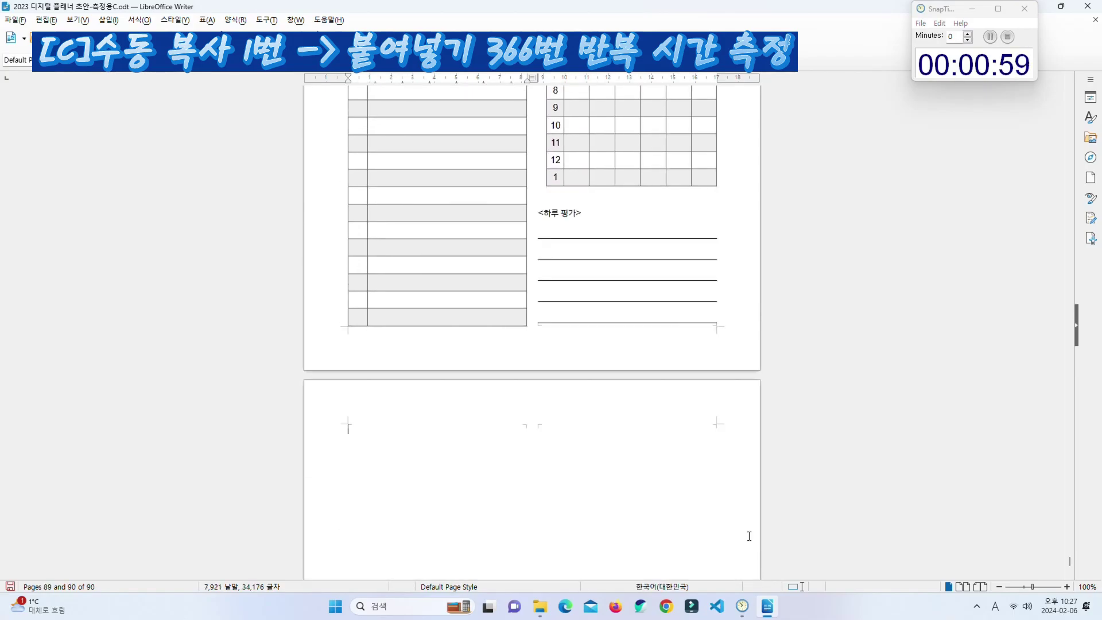
{"action": "left_click_drag", "start_coordinate": [1068, 559], "coordinate": [1070, 578]}
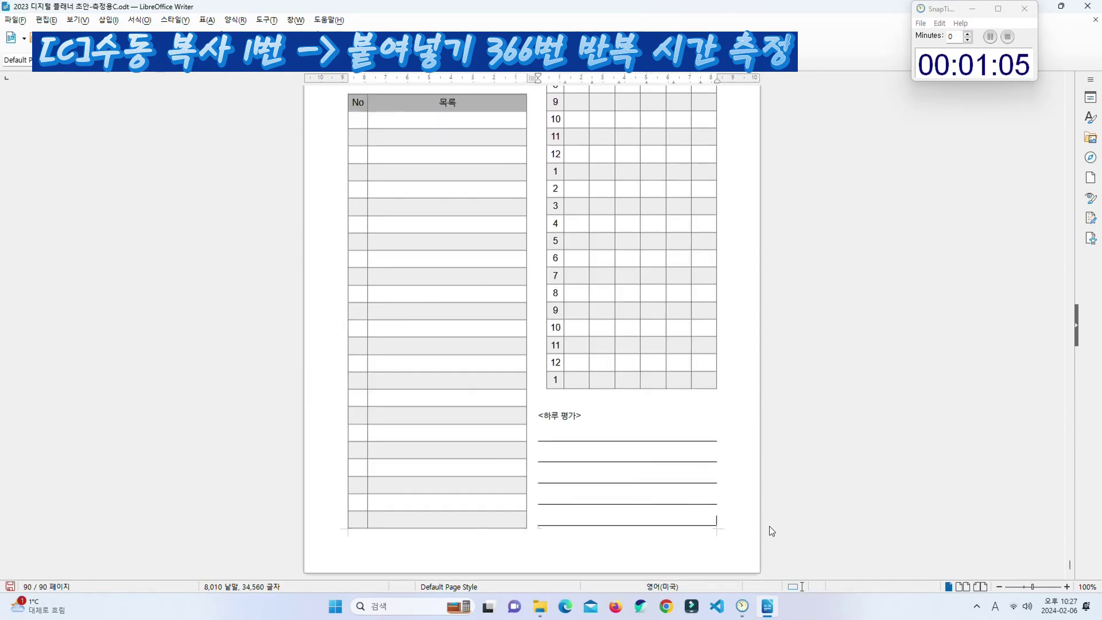
Step: Continue inserting page breaks and pasting the single planner page to extend the document to 137 pages
{"action": "key", "text": "ctrl+Return"}
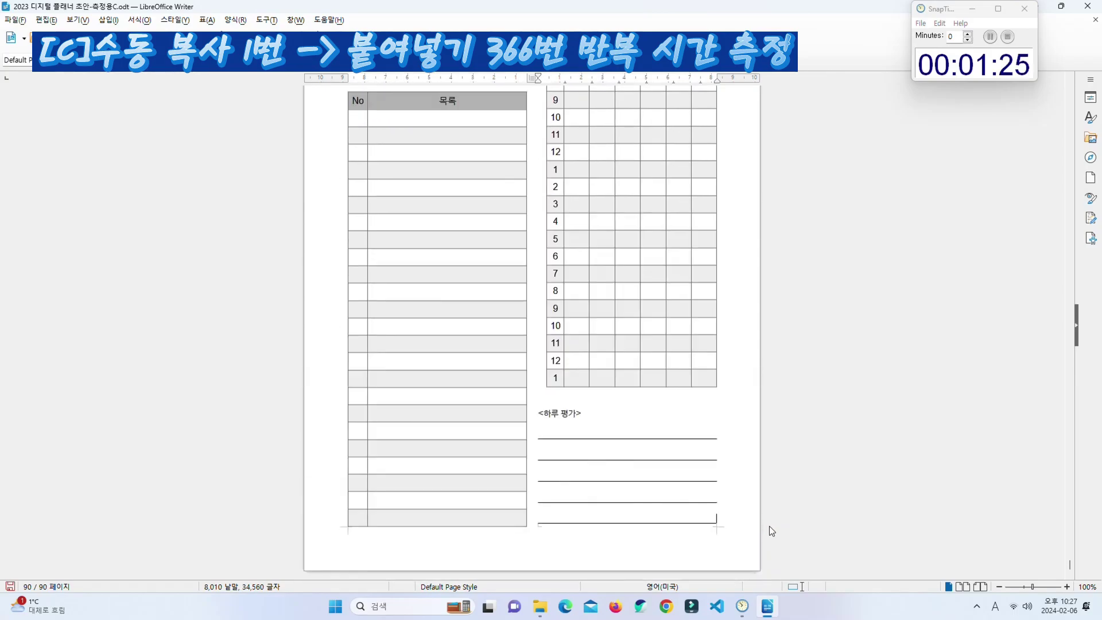
{"action": "key", "text": "ctrl+v"}
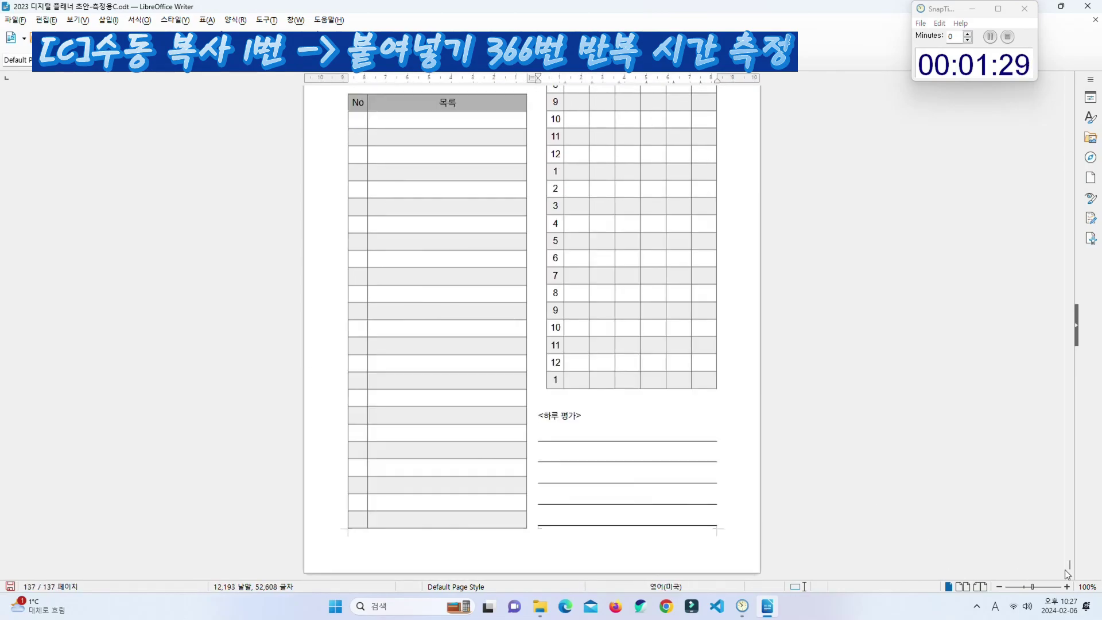
{"action": "scroll", "coordinate": [786, 532], "scroll_direction": "down", "scroll_amount": 5}
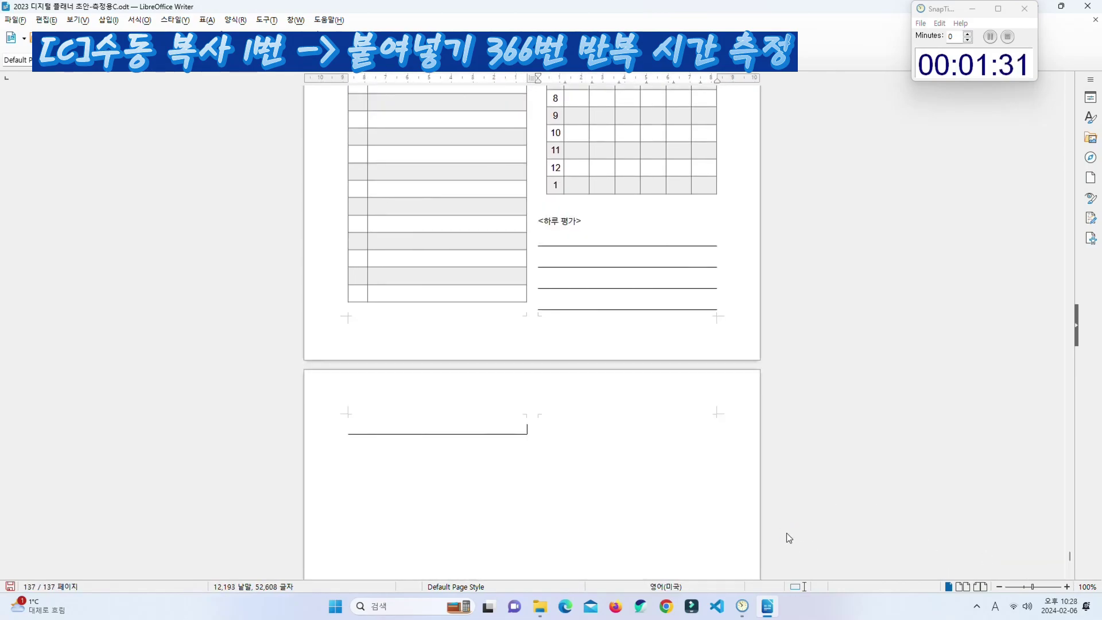
{"action": "key", "text": "ctrl+v"}
{"action": "key", "text": "ctrl+a"}
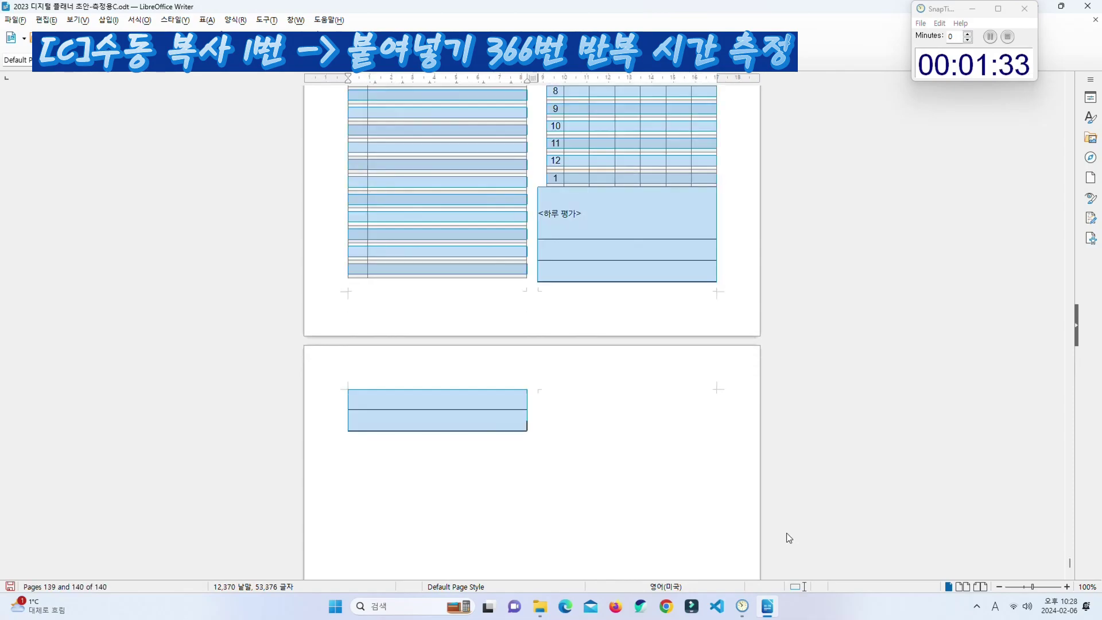
{"action": "key", "text": "ctrl+End"}
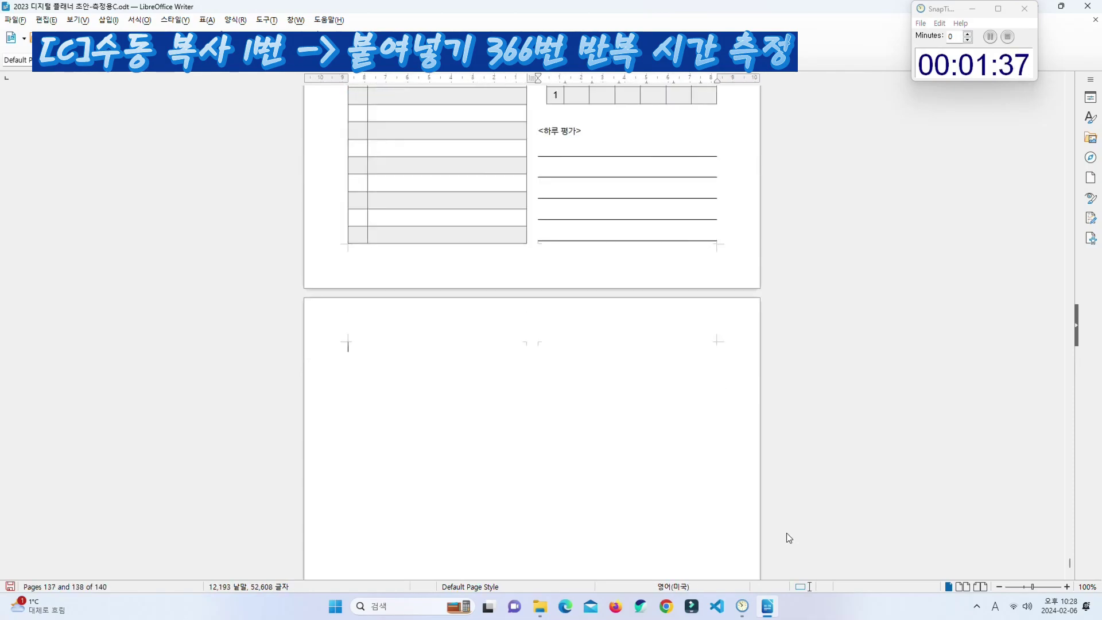
Step: Resume pasting the planner page after page breaks at the document's end to reach 238 pages
{"action": "scroll", "coordinate": [786, 534], "scroll_direction": "up", "scroll_amount": 2}
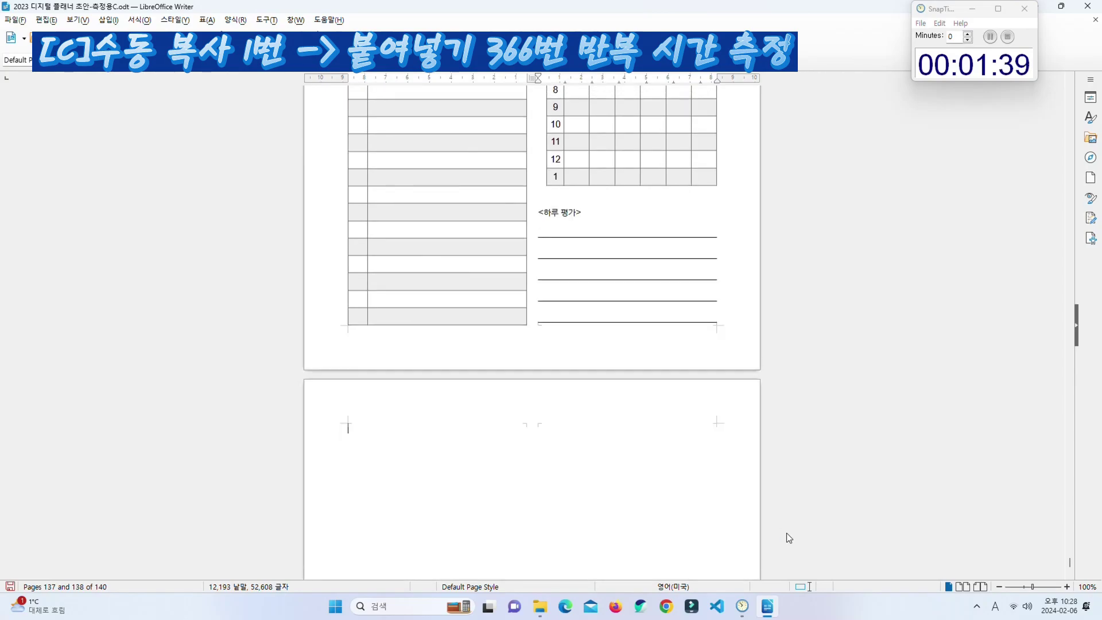
{"action": "scroll", "coordinate": [786, 532], "scroll_direction": "up", "scroll_amount": 5}
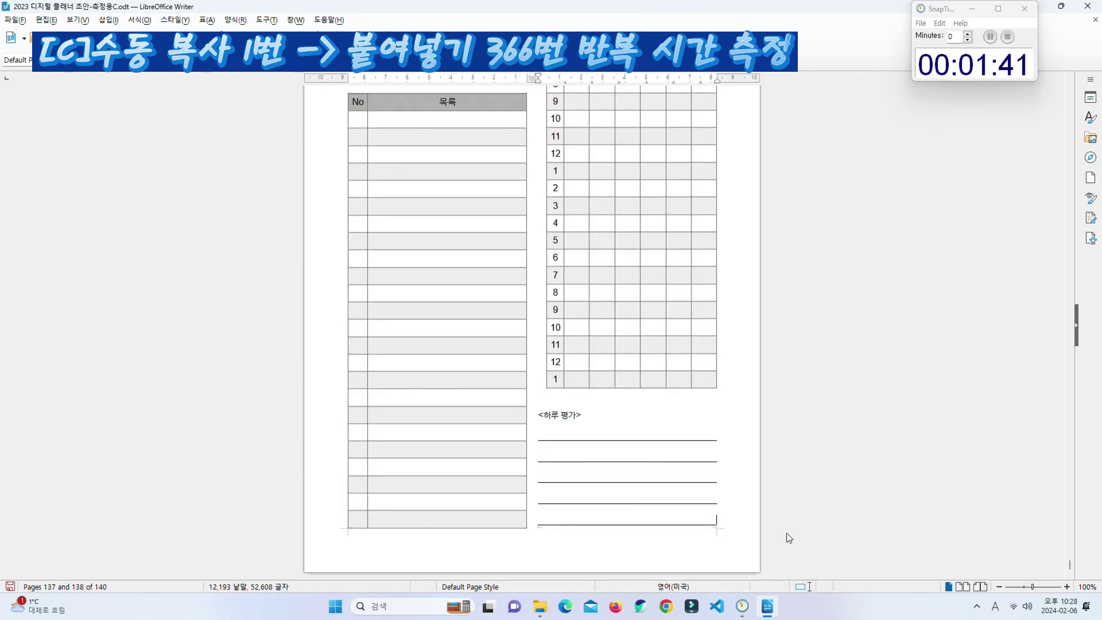
{"action": "scroll", "coordinate": [786, 533], "scroll_direction": "down", "scroll_amount": 5}
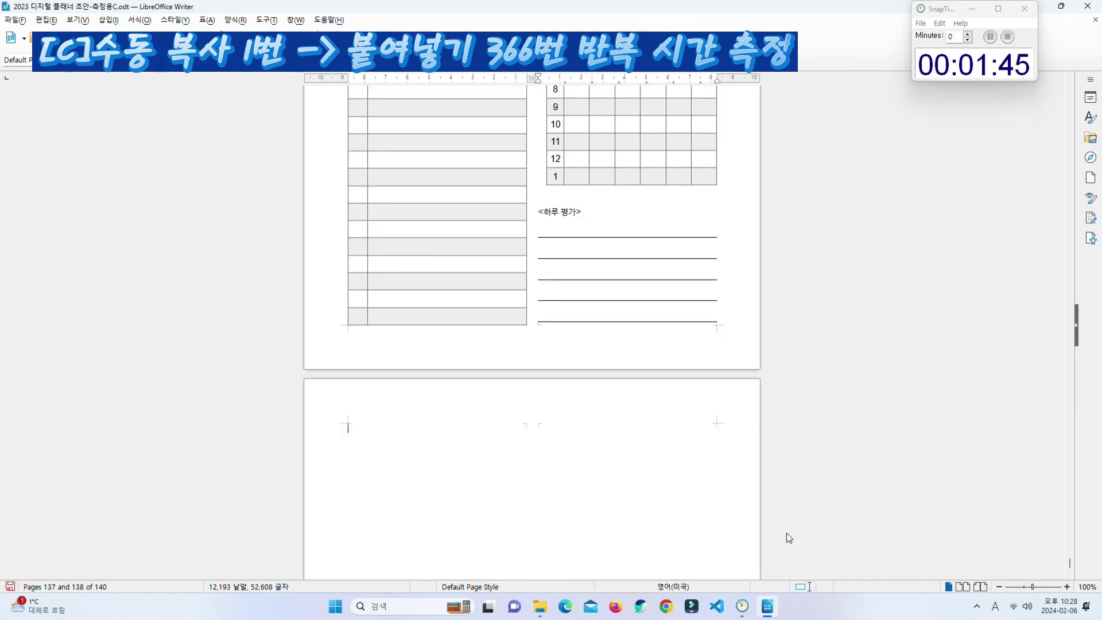
{"action": "key", "text": "ctrl+v"}
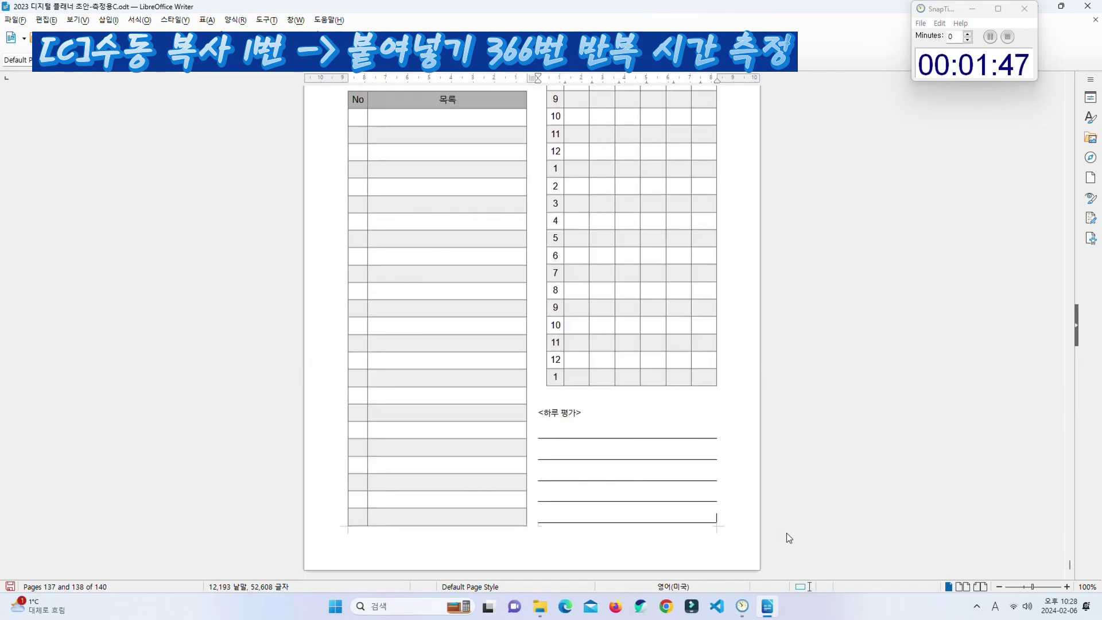
{"action": "key", "text": "ctrl+v"}
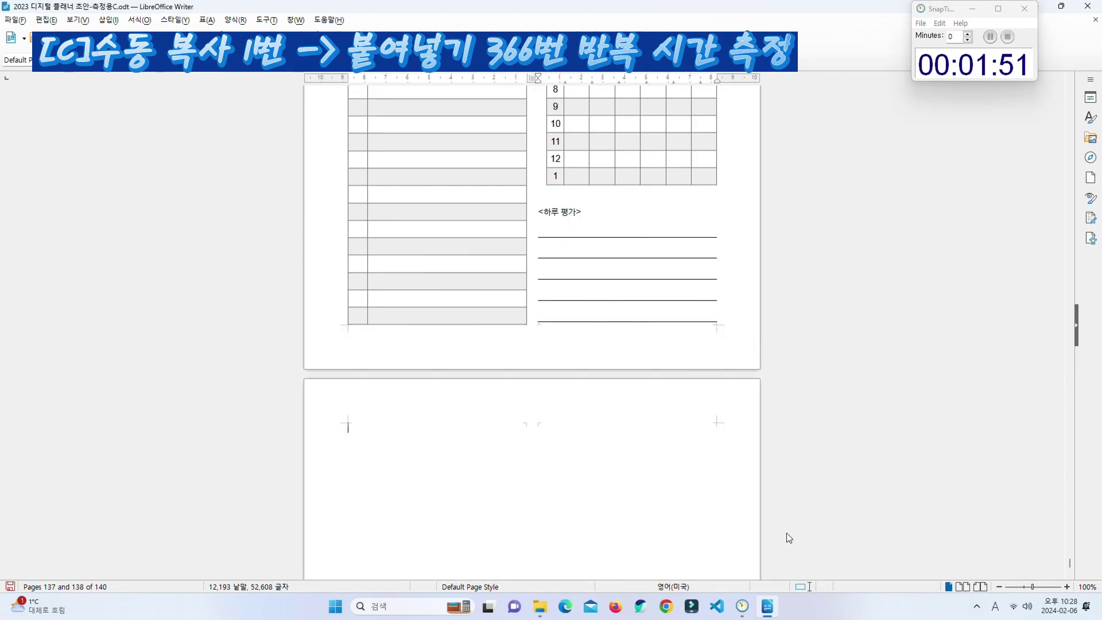
{"action": "key", "text": "BackSpace"}
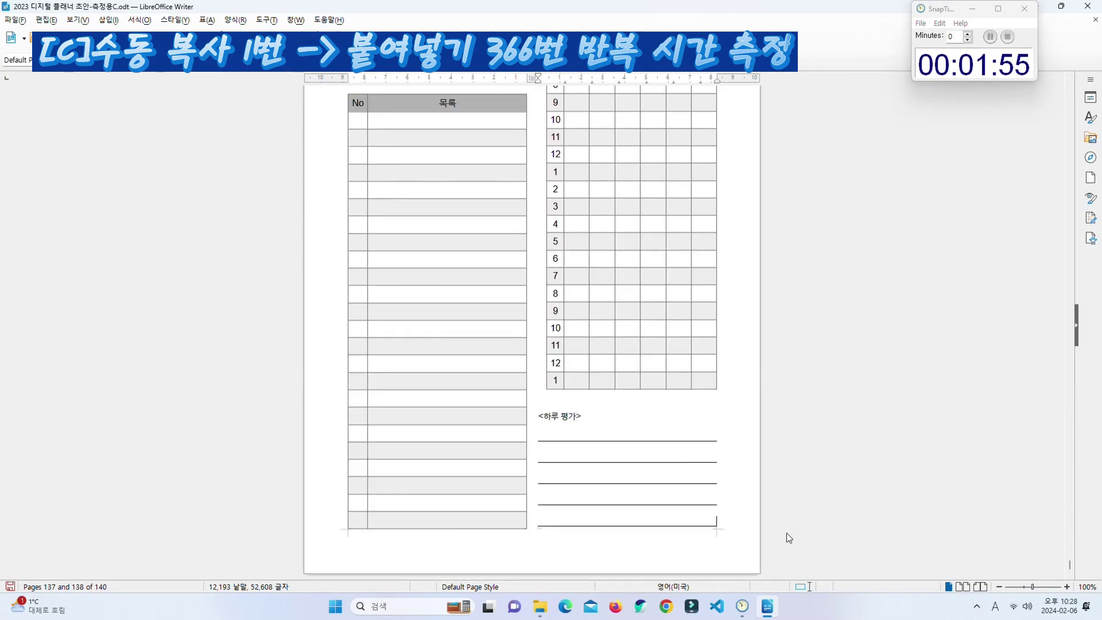
{"action": "key", "text": "ctrl+v"}
{"action": "key", "text": "ctrl+v"}
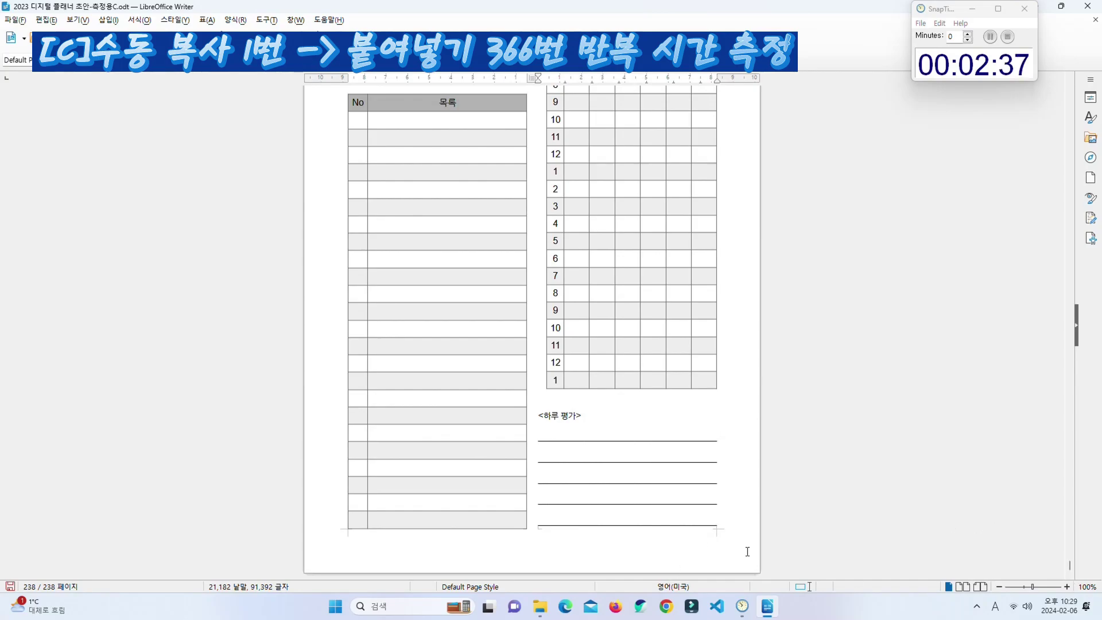
Step: Extend the document to 345 pages by adding page breaks and pasting the single planner page
{"action": "scroll", "coordinate": [747, 553], "scroll_direction": "down", "scroll_amount": 3}
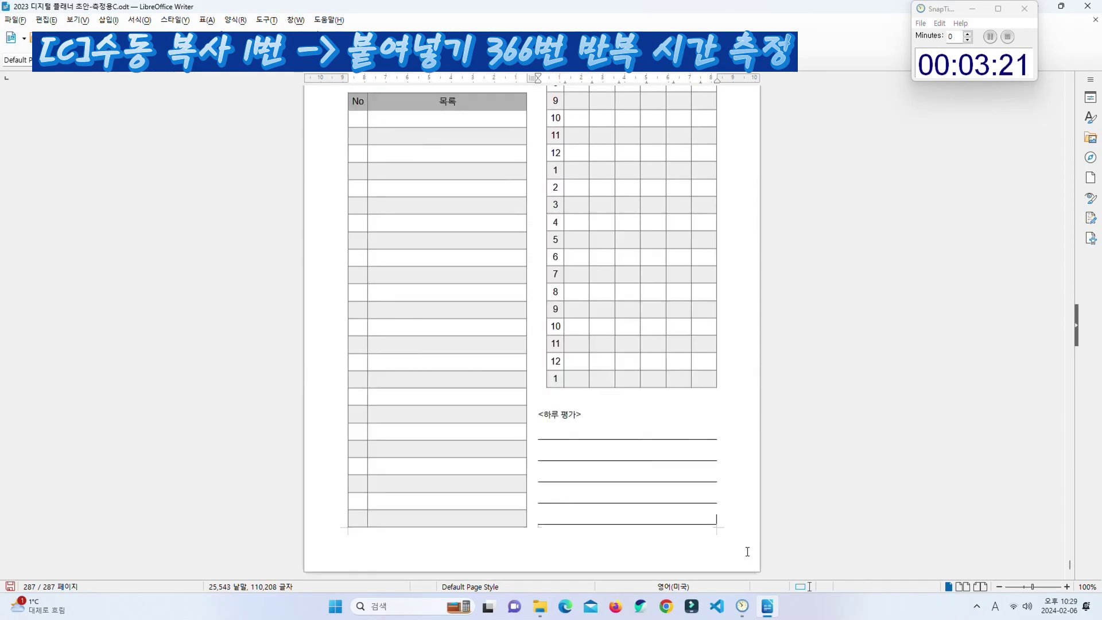
{"action": "left_click_drag", "start_coordinate": [1068, 567], "coordinate": [1068, 572]}
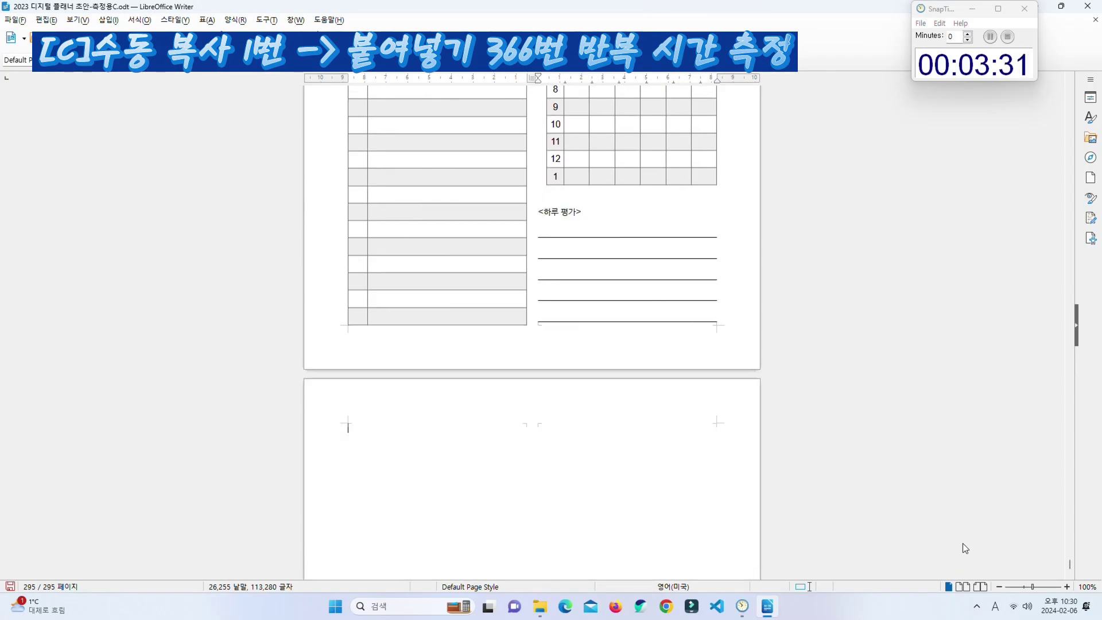
{"action": "key", "text": "ctrl+v"}
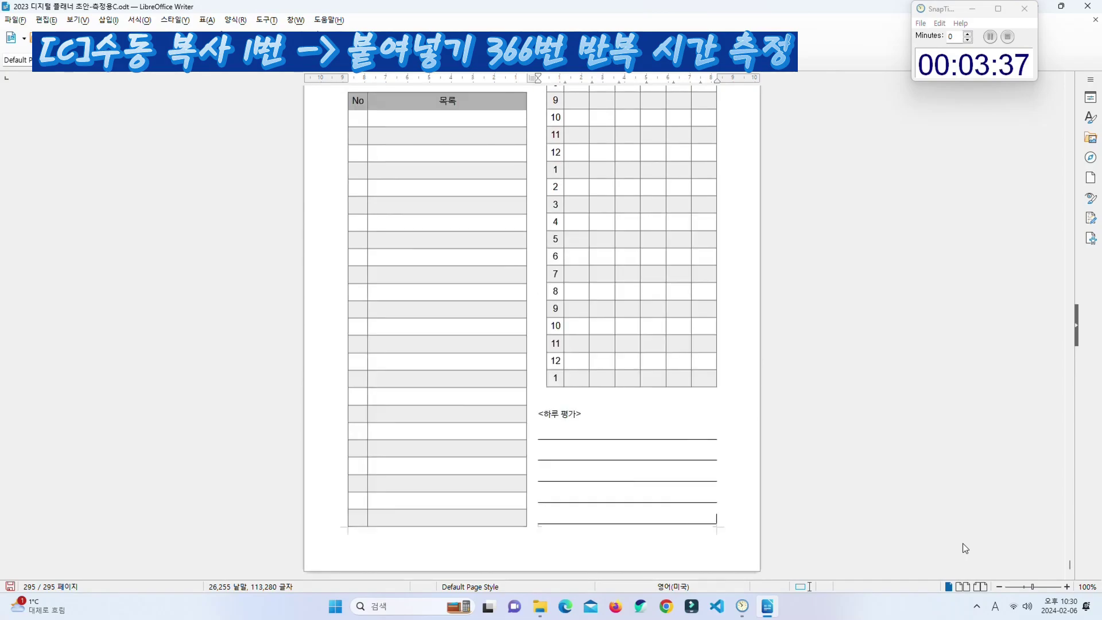
{"action": "key", "text": "ctrl+Return"}
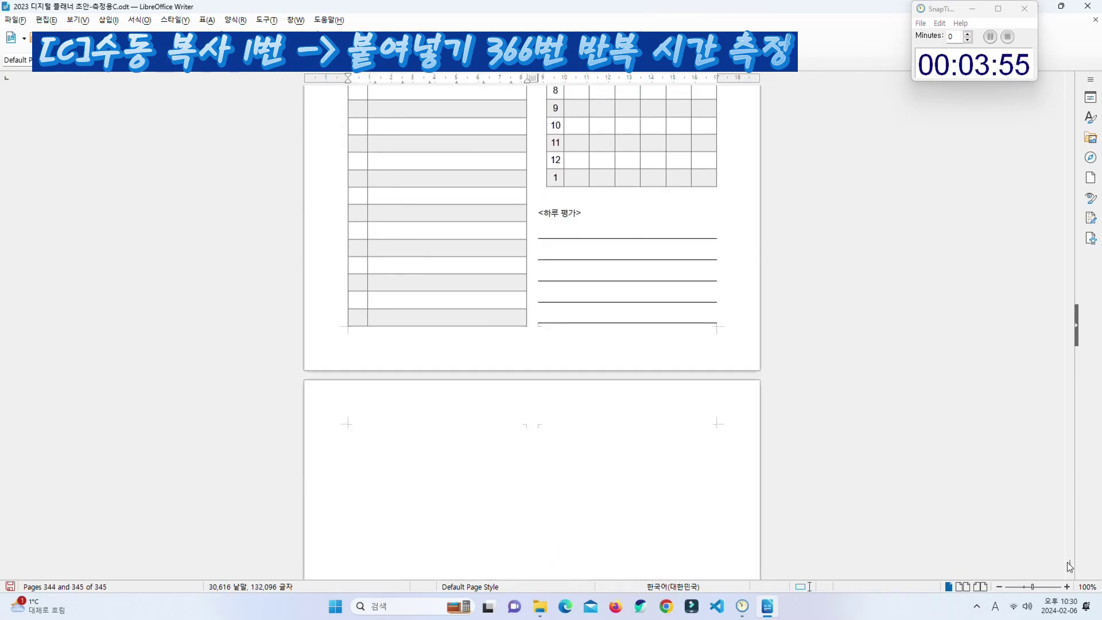
Step: Extend the document to 367 pages by adding page breaks and pasting the single planner page at its end
{"action": "left_click_drag", "start_coordinate": [1070, 568], "coordinate": [1070, 569]}
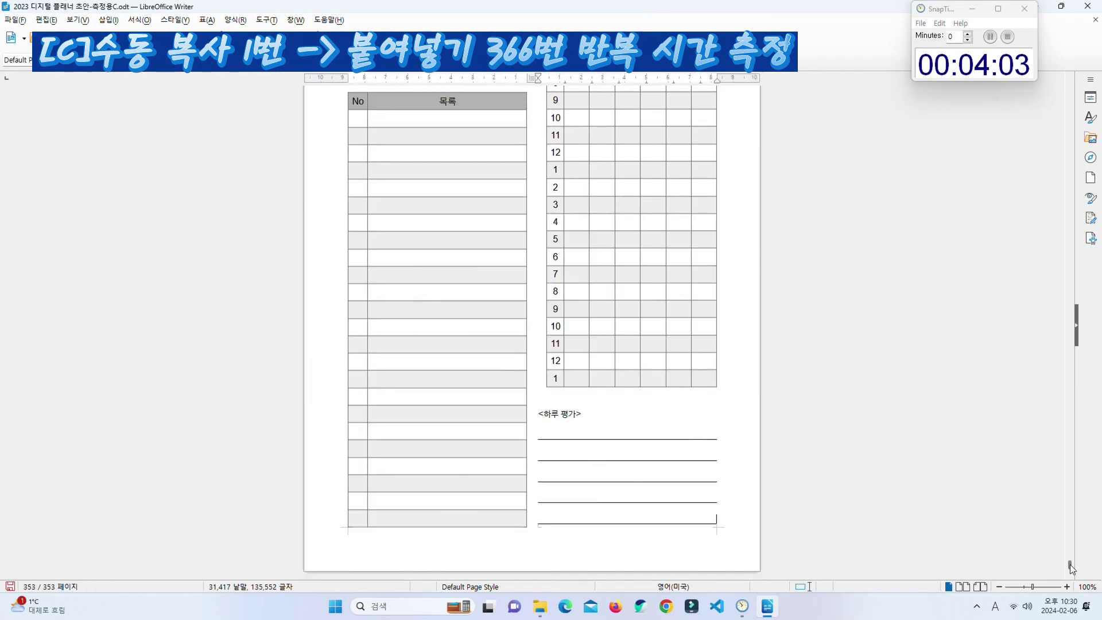
{"action": "left_click_drag", "start_coordinate": [1071, 568], "coordinate": [1071, 575]}
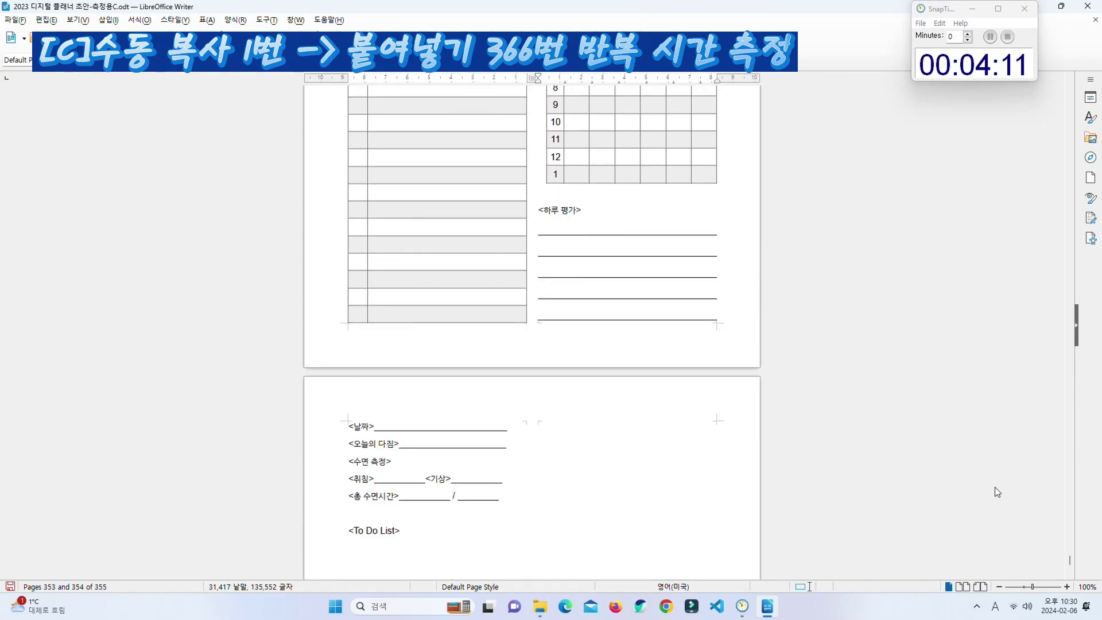
{"action": "left_click_drag", "start_coordinate": [1068, 557], "coordinate": [1070, 572]}
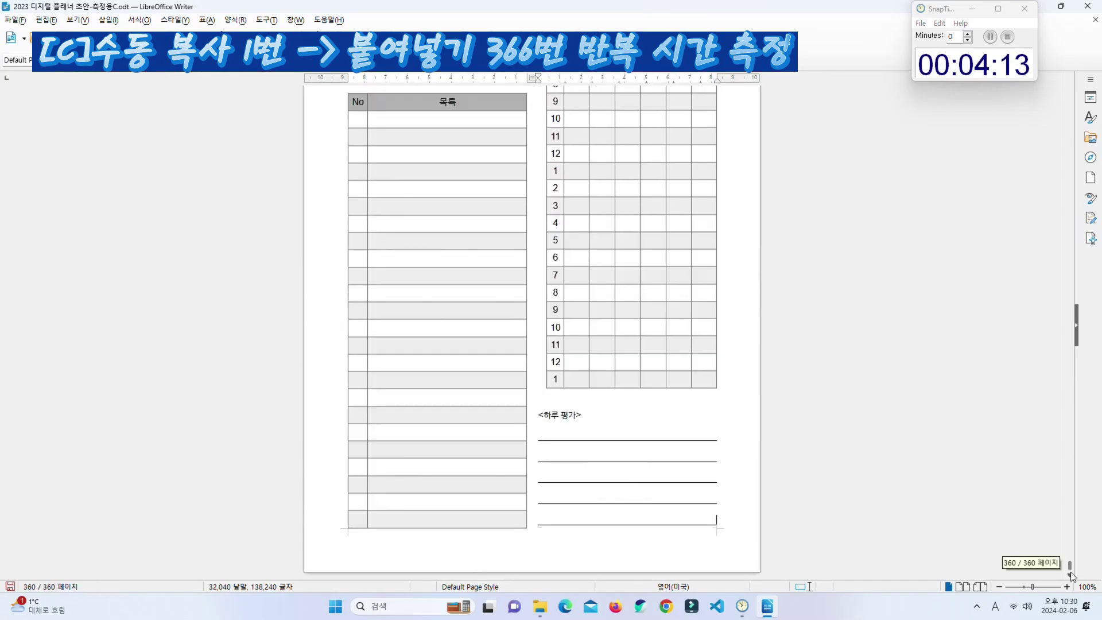
{"action": "scroll", "coordinate": [1046, 550], "scroll_direction": "down", "scroll_amount": 5}
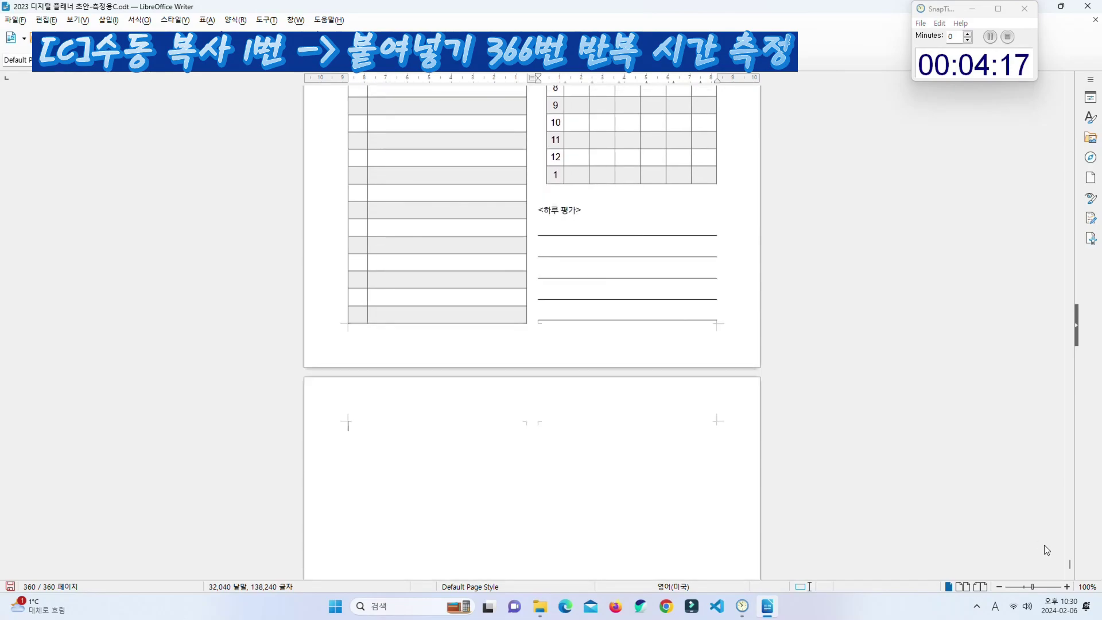
{"action": "key", "text": "ctrl+v"}
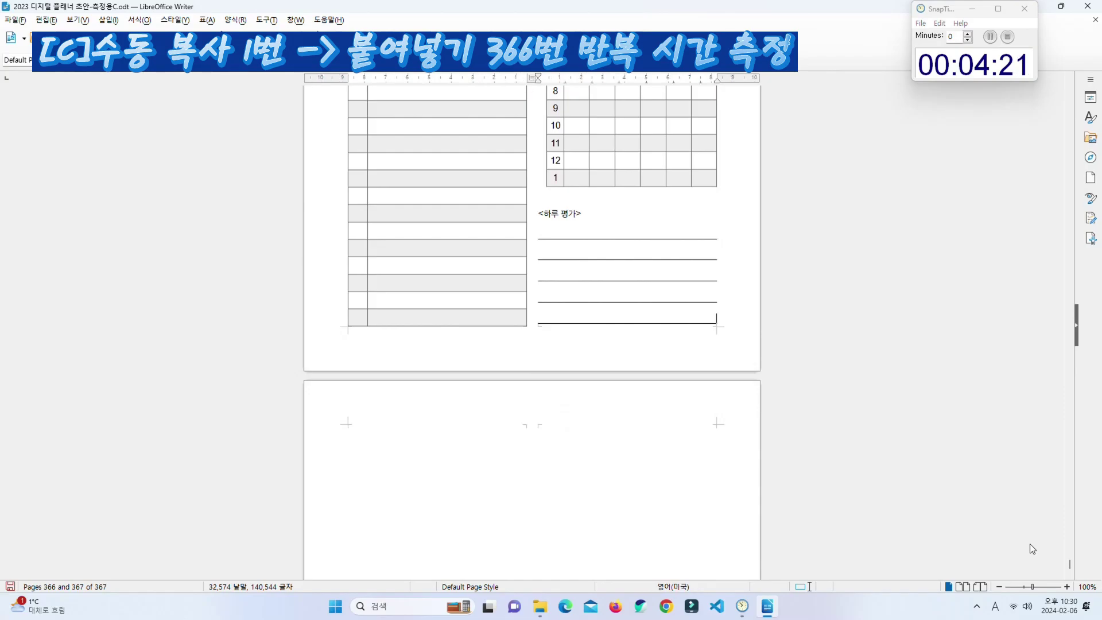
{"action": "left_click_drag", "start_coordinate": [1069, 563], "coordinate": [1072, 567]}
{"action": "scroll", "coordinate": [733, 507], "scroll_direction": "down", "scroll_amount": 8}
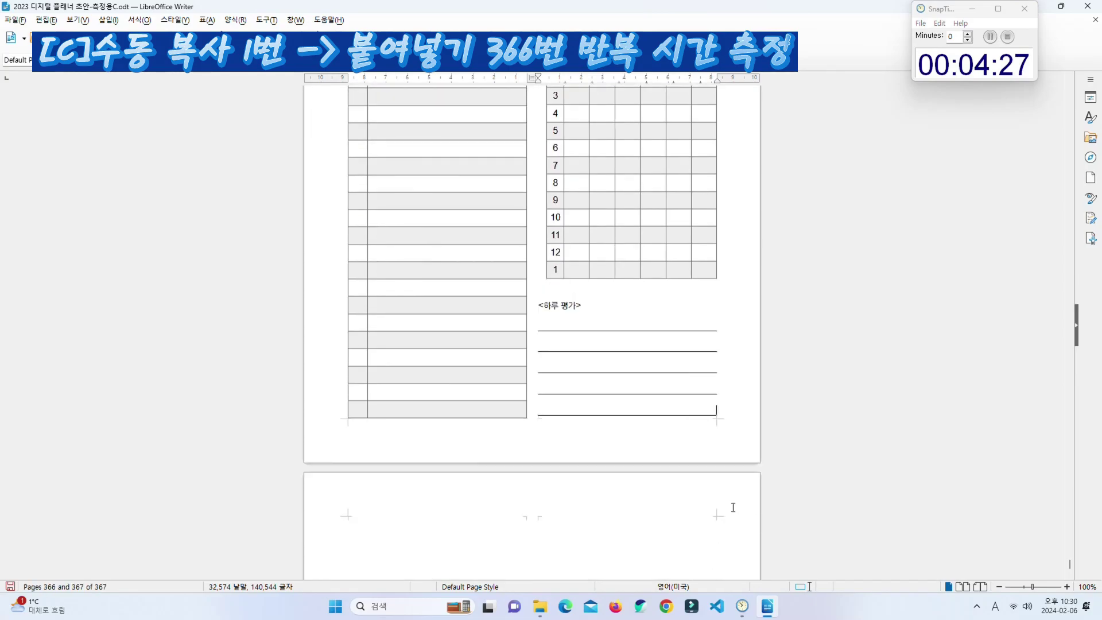
{"action": "scroll", "coordinate": [733, 507], "scroll_direction": "down", "scroll_amount": 6}
{"action": "scroll", "coordinate": [605, 233], "scroll_direction": "up", "scroll_amount": 4}
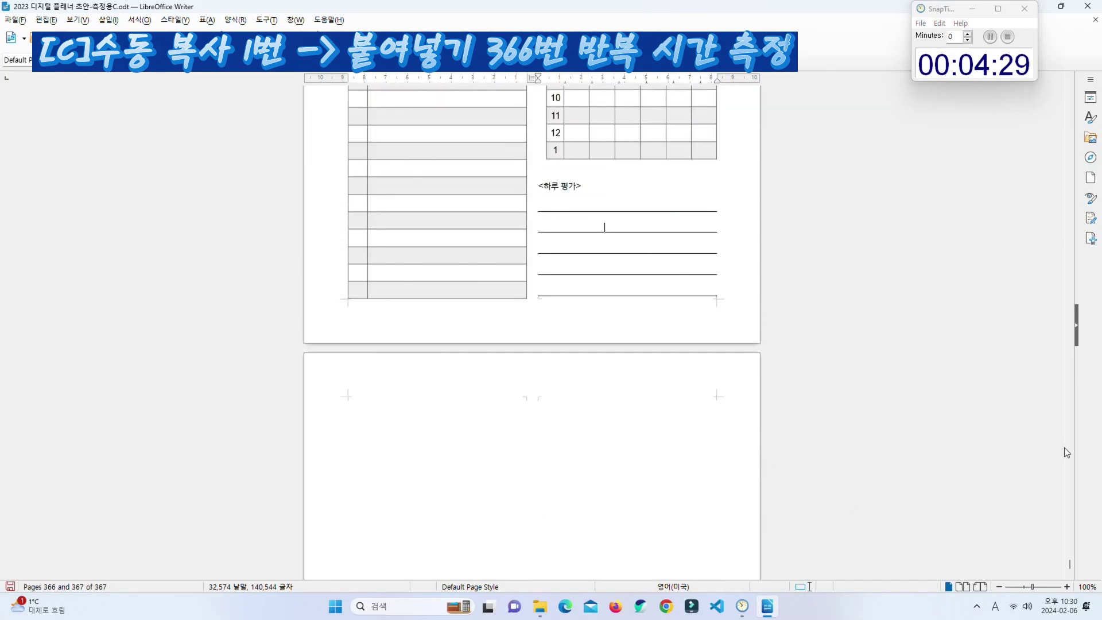
Step: Stop the stopwatch and close "2023 디지털 플래너 초안-측정용C.odt" without saving the changes
{"action": "left_click_drag", "start_coordinate": [1070, 567], "coordinate": [1084, 285]}
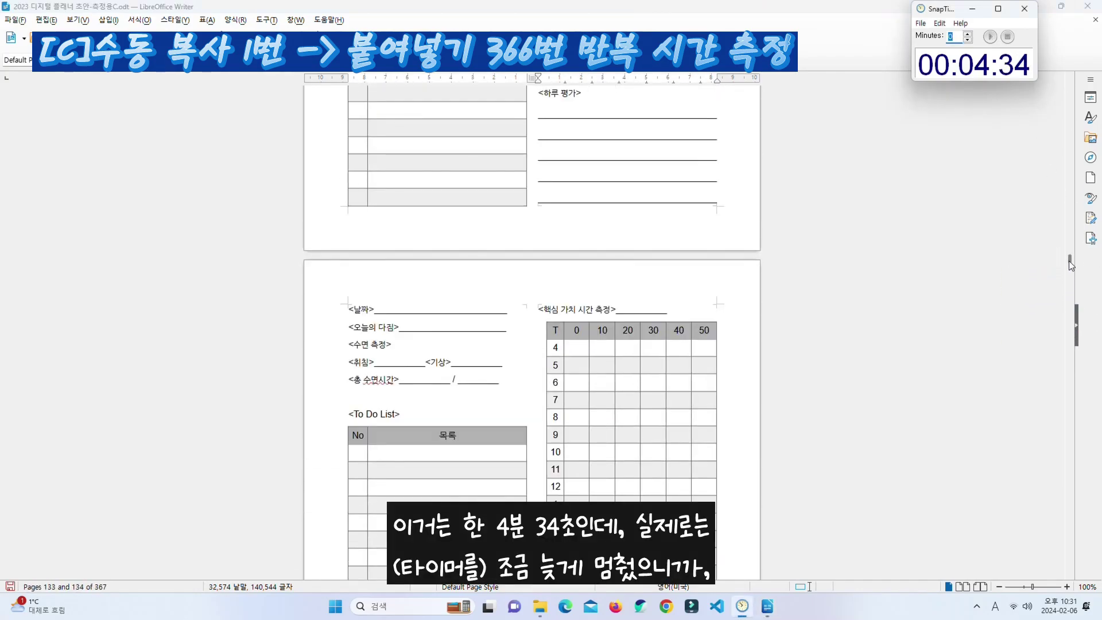
{"action": "left_click_drag", "start_coordinate": [1069, 264], "coordinate": [1072, 79]}
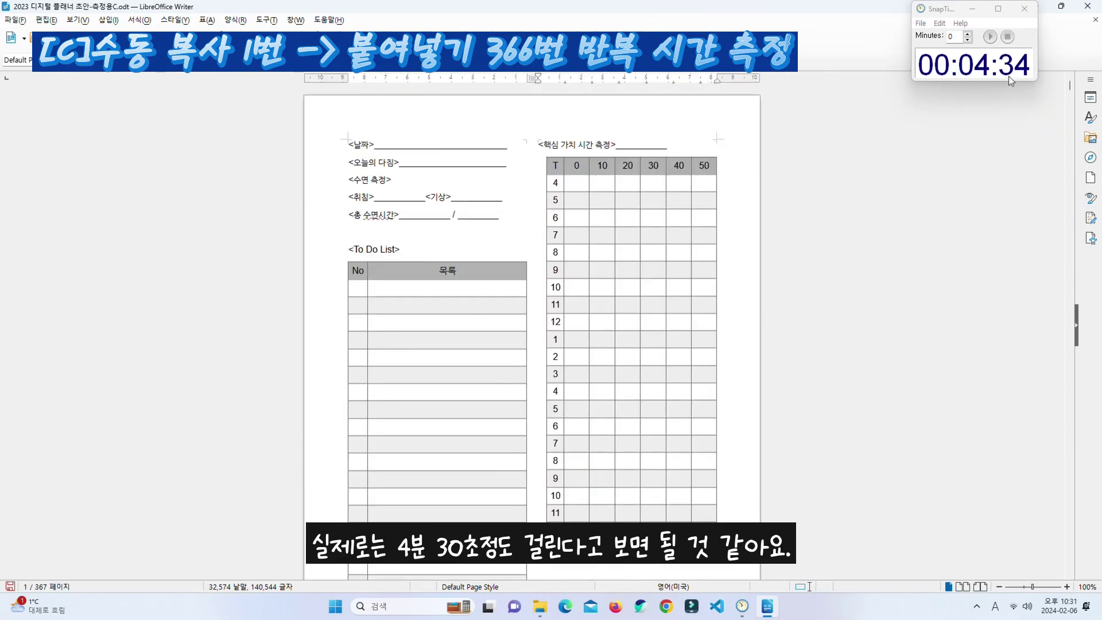
{"action": "left_click", "coordinate": [1087, 6]}
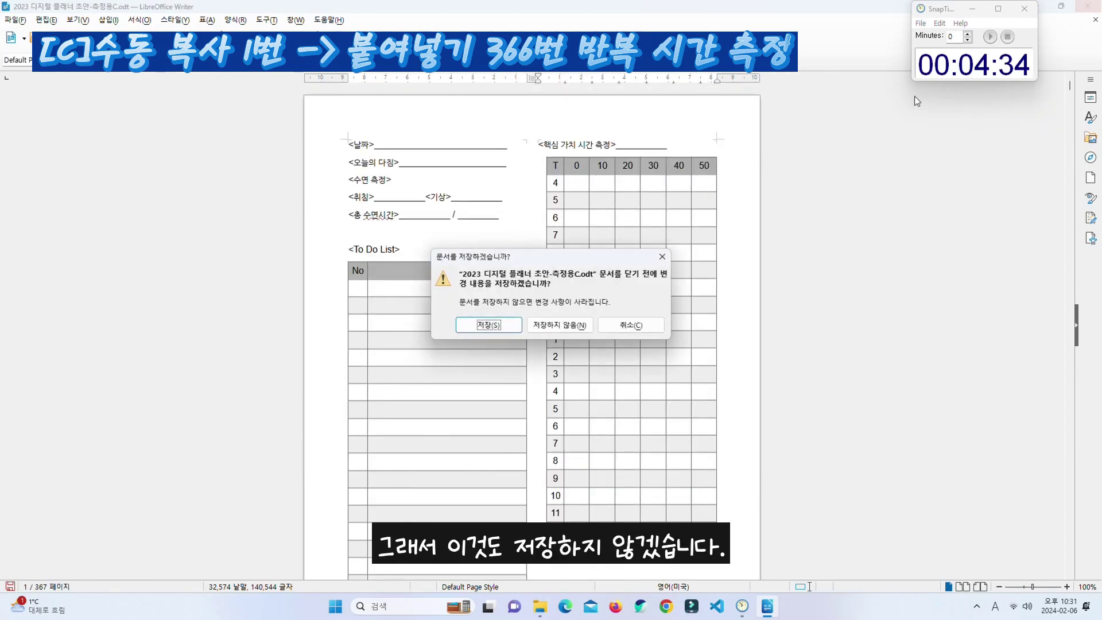
{"action": "left_click", "coordinate": [581, 327]}
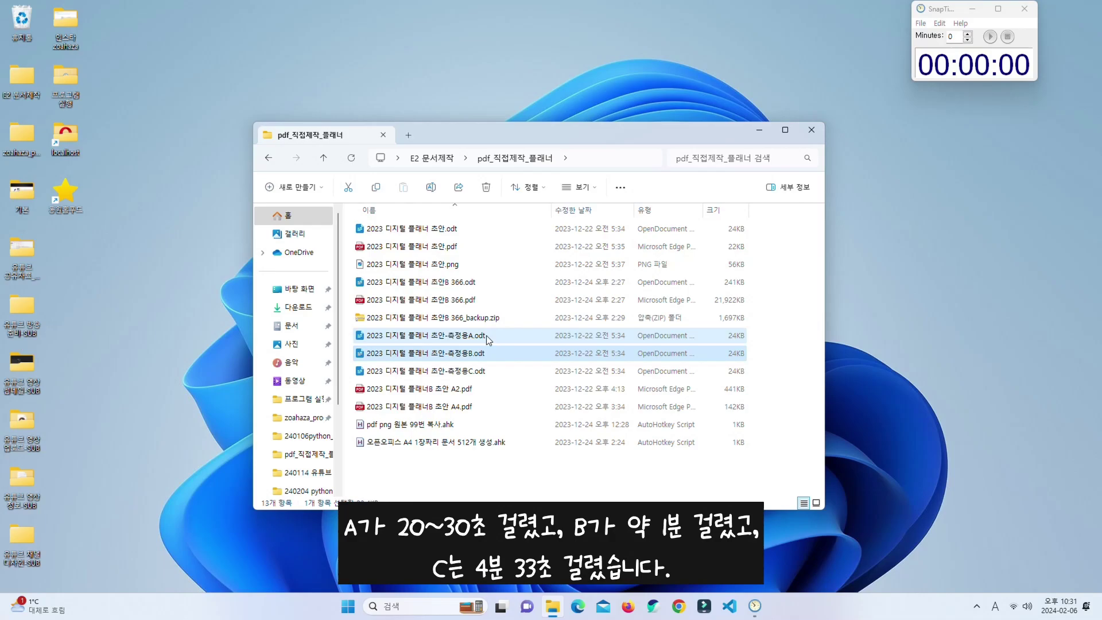
Step: Delete the three measurement copies, "2023 디지털 플래너 초안-측정용A.odt", B and C, and close the pdf_직접제작_플래너 folder window
{"action": "left_click", "coordinate": [487, 339]}
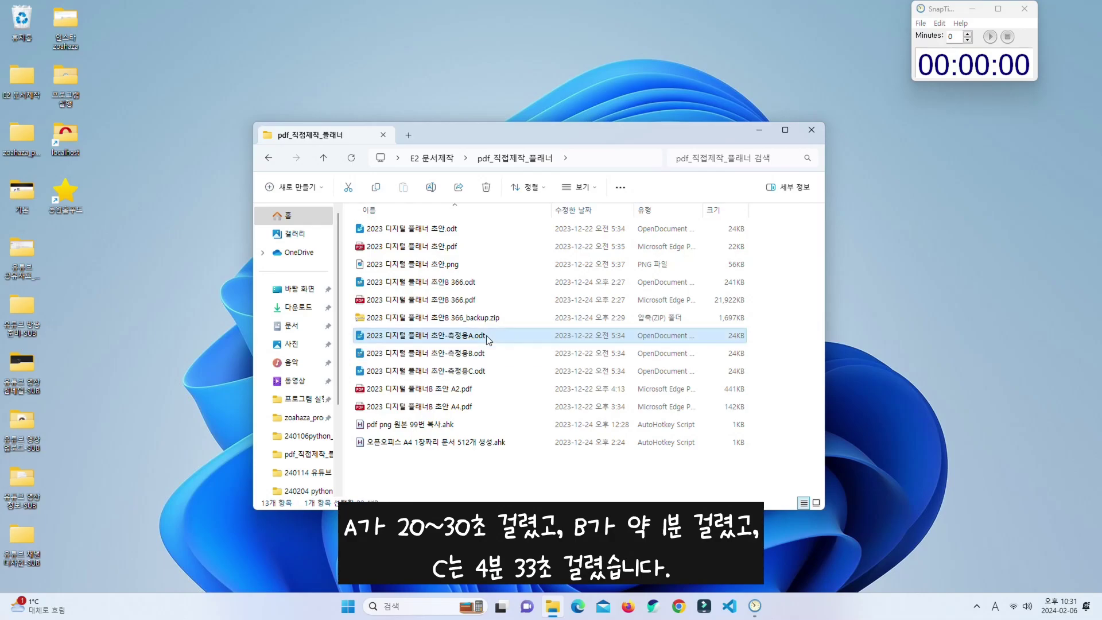
{"action": "left_click", "coordinate": [486, 354]}
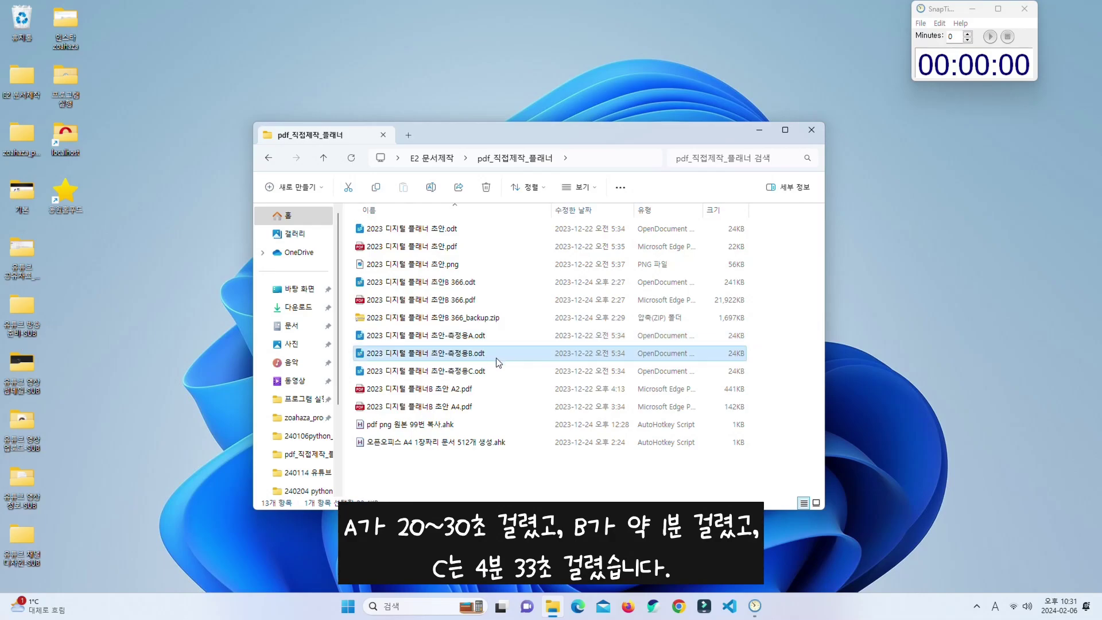
{"action": "left_click", "coordinate": [497, 373]}
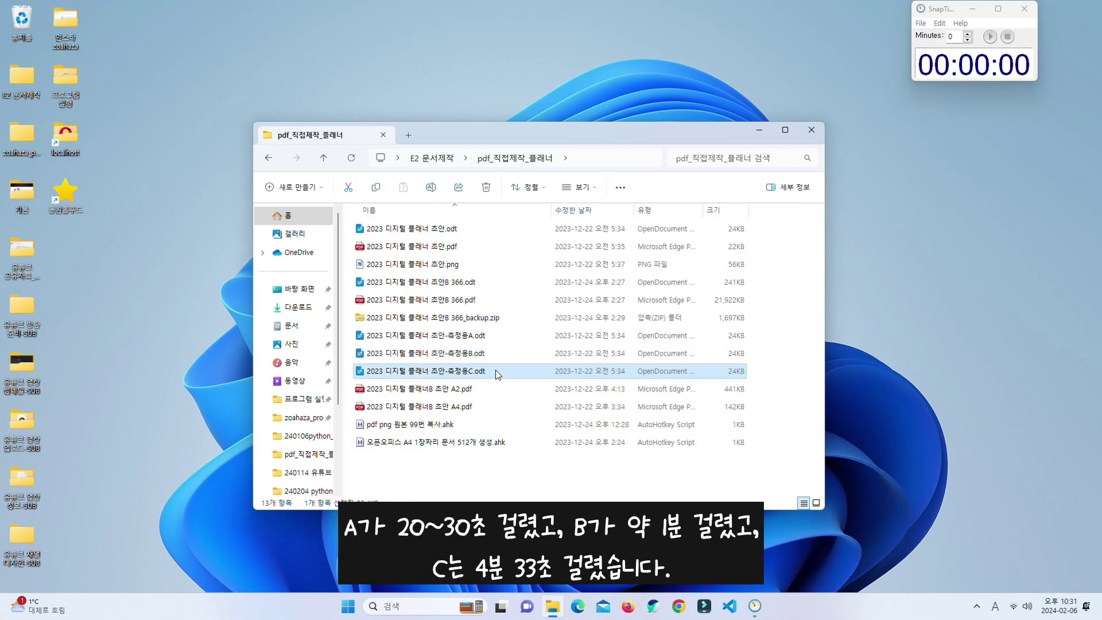
{"action": "left_click", "coordinate": [498, 335], "text": "shift"}
{"action": "key", "text": "Delete"}
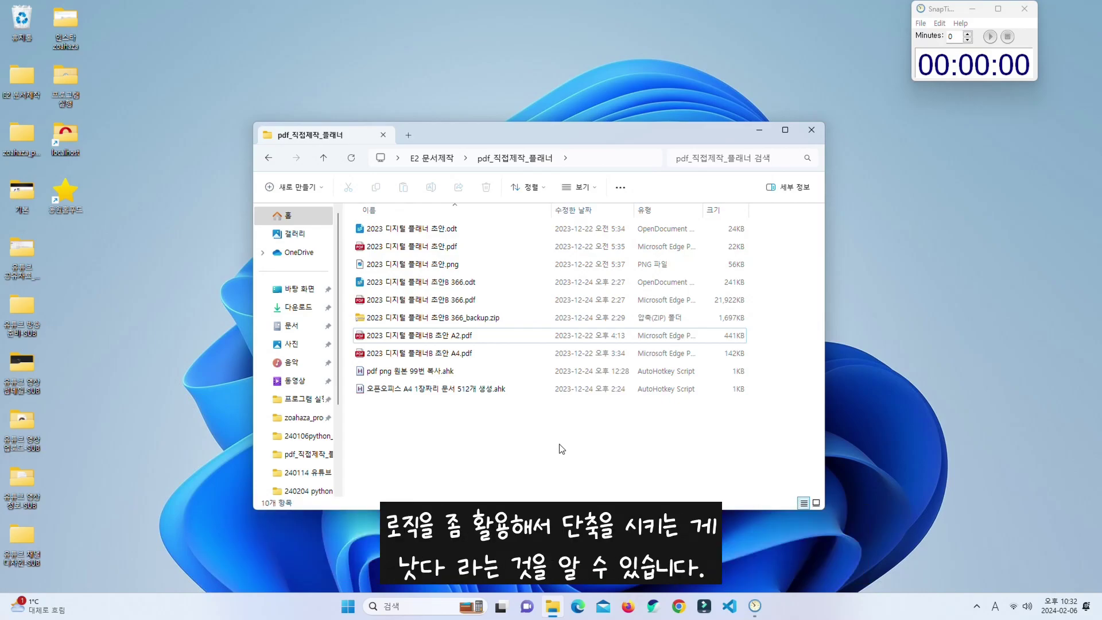
{"action": "left_click", "coordinate": [518, 394]}
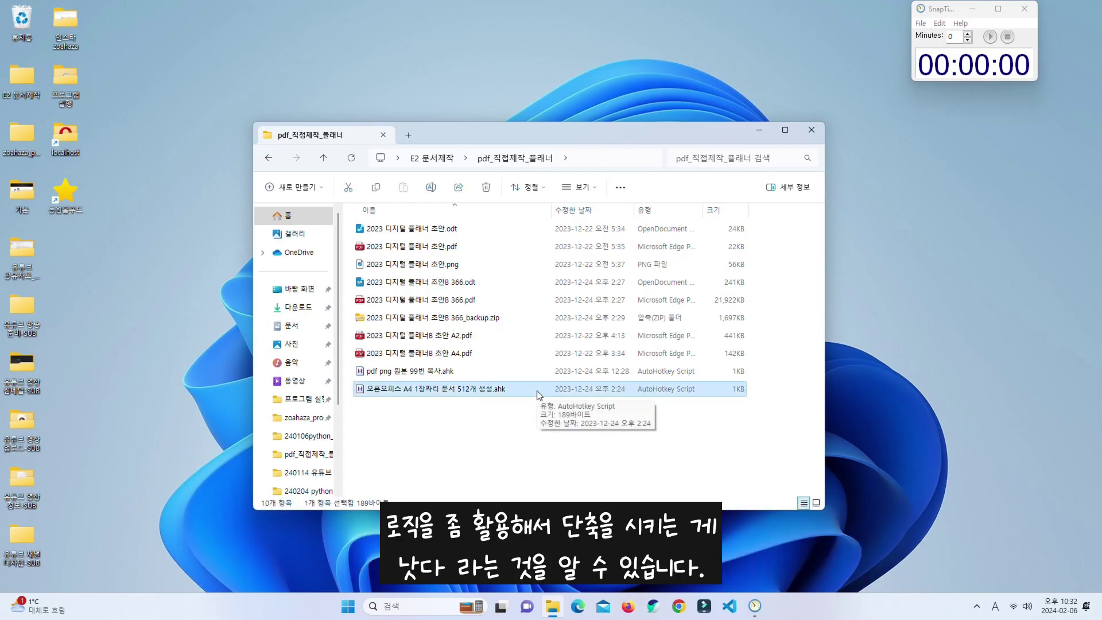
{"action": "left_click", "coordinate": [806, 133]}
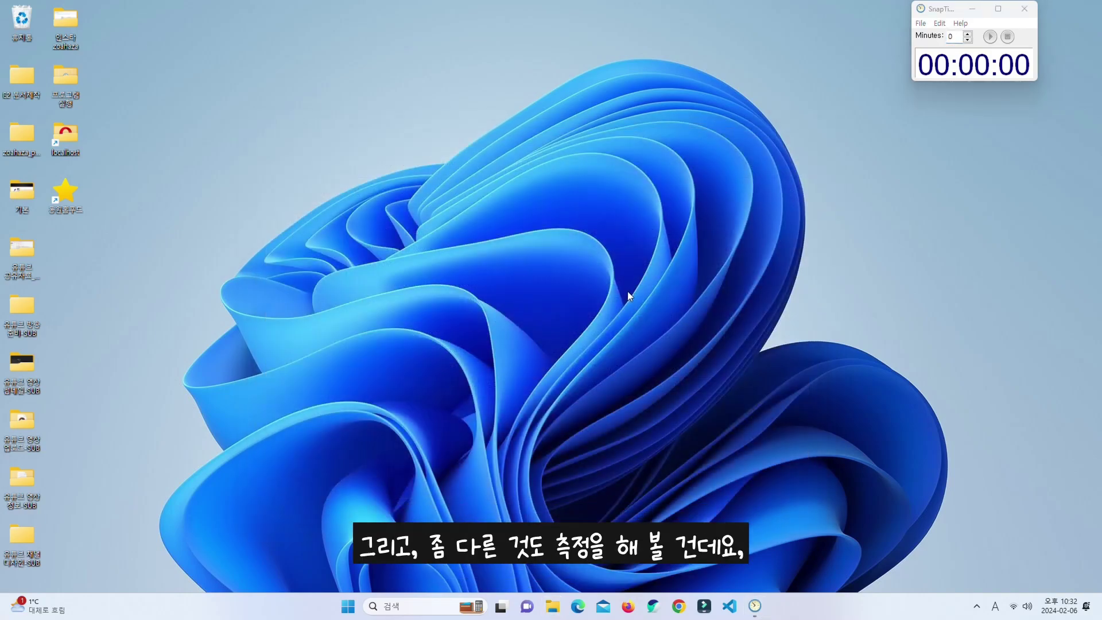
Step: Switch to Visual Studio Code to view the script "오픈오피스 A4 1장짜리 문서 512개 생성.ahk", and close the editor
{"action": "left_click", "coordinate": [730, 607]}
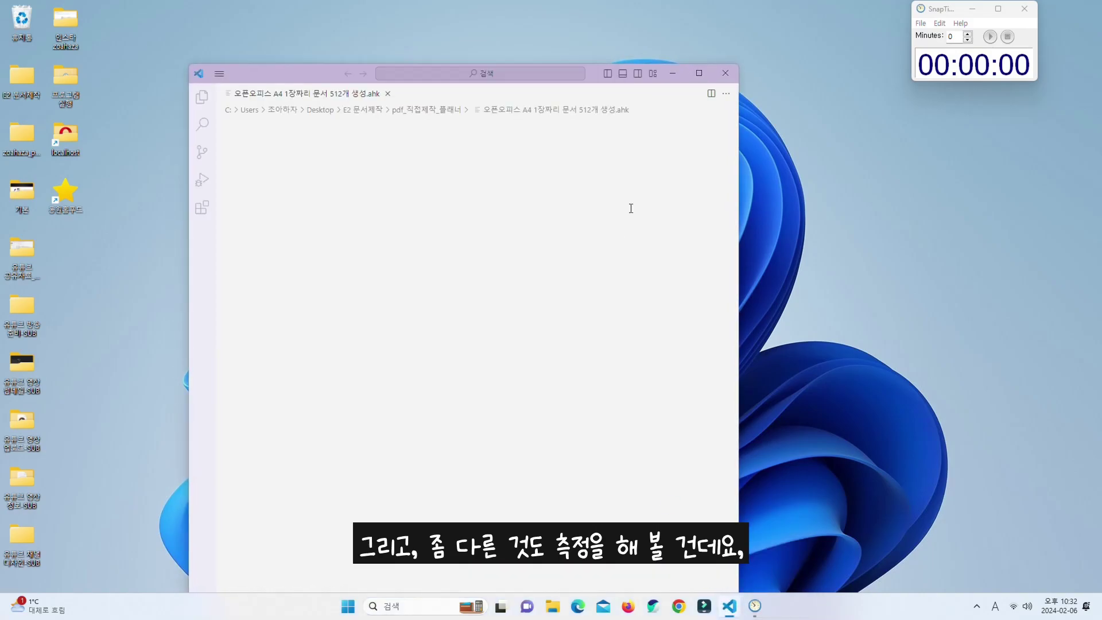
{"action": "left_click", "coordinate": [722, 73]}
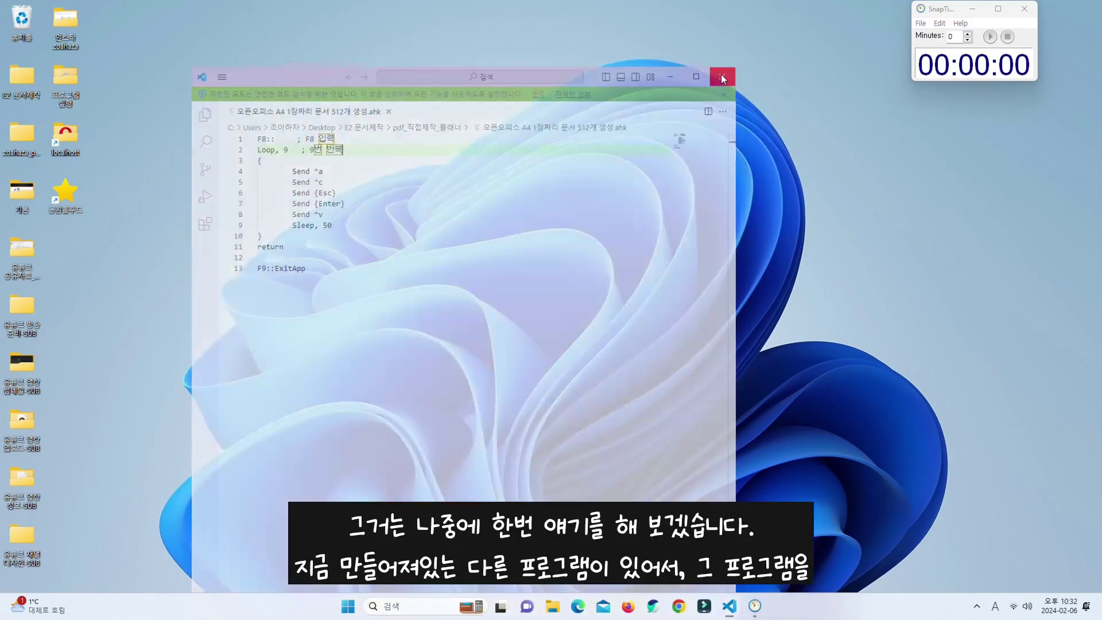